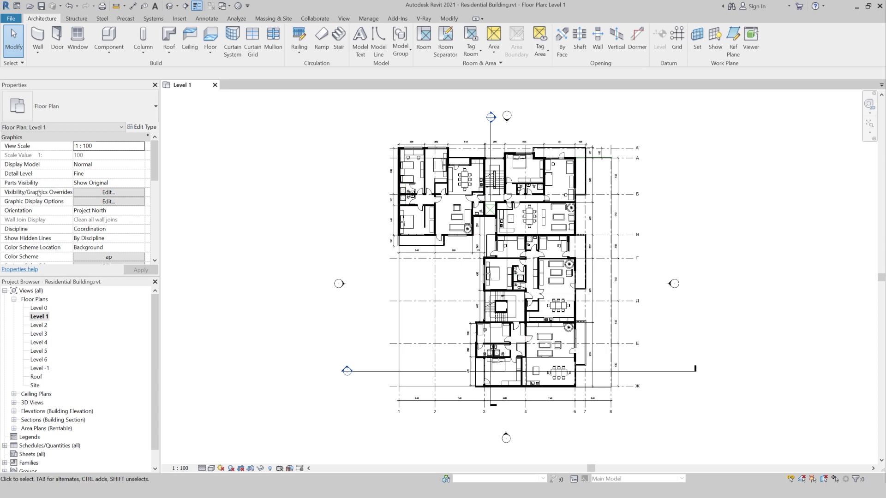
Step: Override the Walls cut pattern in Level 1 Visibility/Graphics with a solid black fill
{"action": "left_click", "coordinate": [88, 192]}
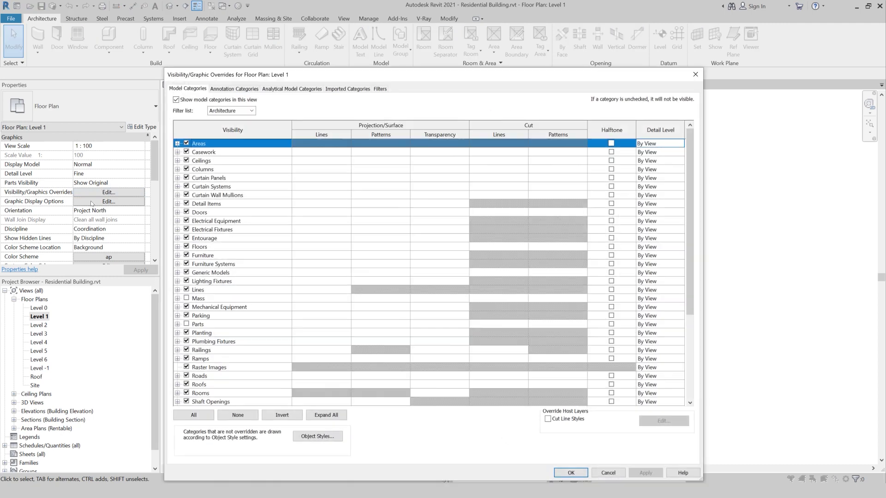
{"action": "left_click", "coordinate": [227, 236]}
{"action": "key", "text": "w"}
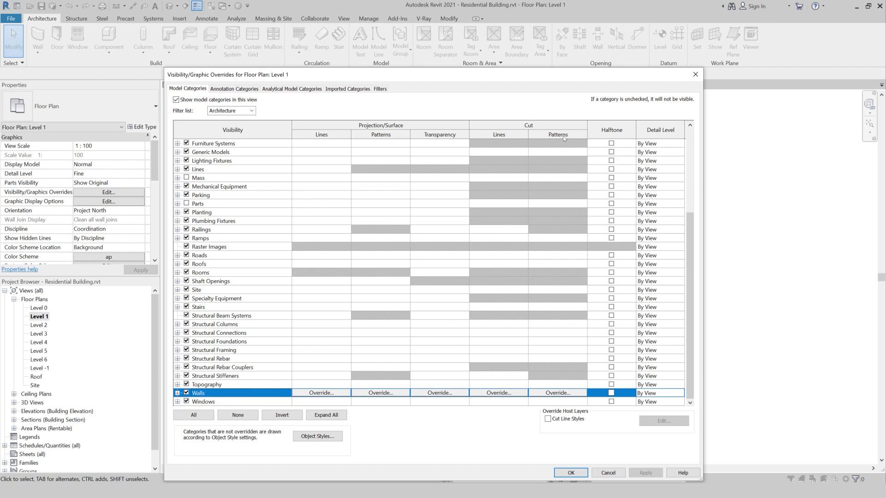
{"action": "left_click", "coordinate": [546, 394]}
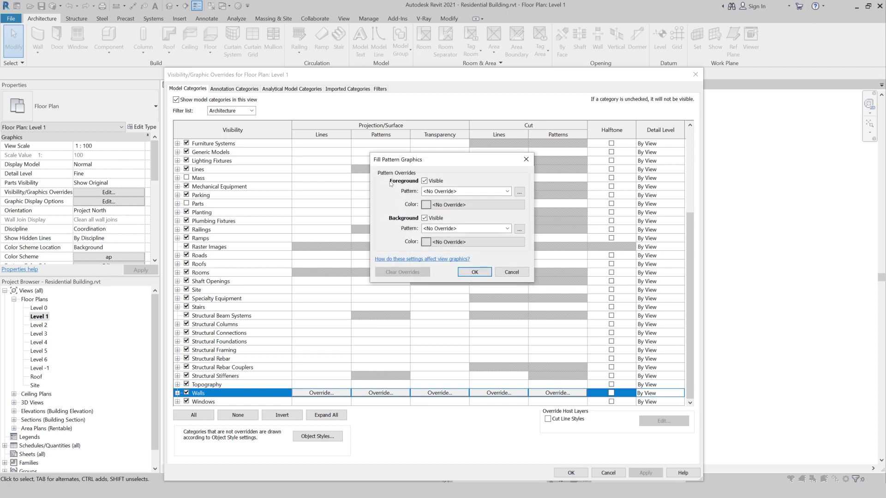
{"action": "left_click", "coordinate": [461, 191]}
{"action": "left_click", "coordinate": [429, 203]}
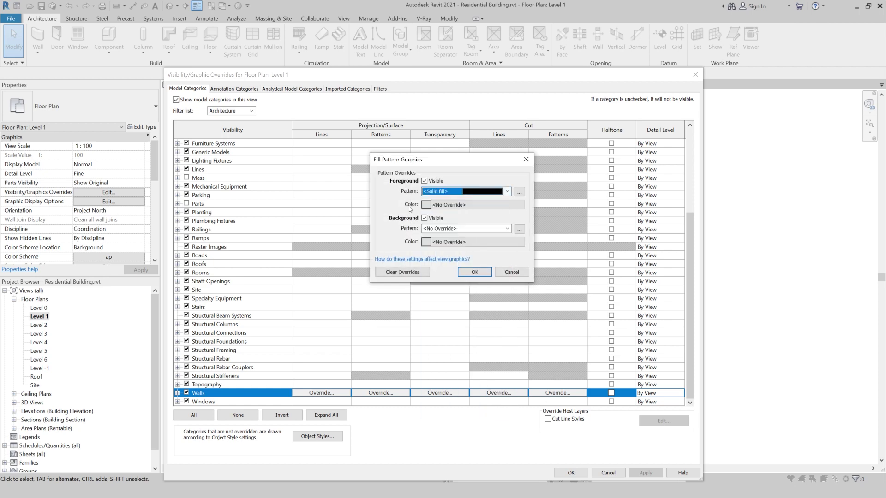
{"action": "left_click", "coordinate": [426, 205]}
{"action": "left_click", "coordinate": [355, 208]}
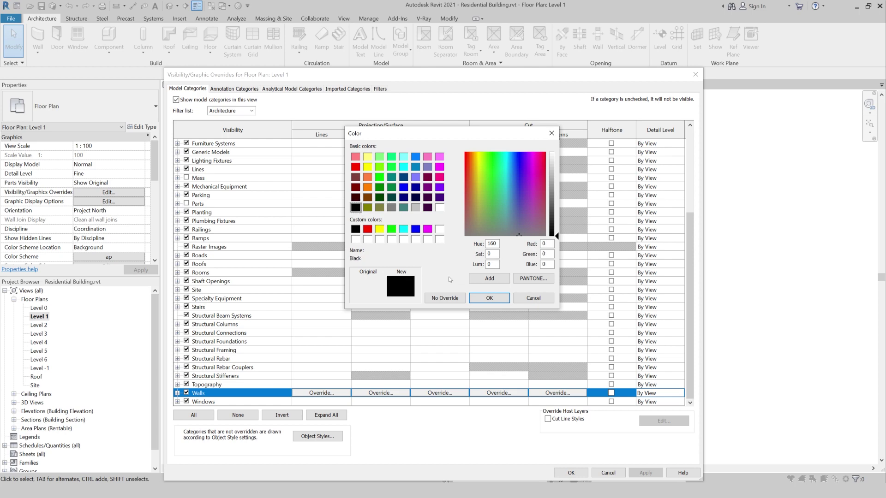
{"action": "left_click", "coordinate": [489, 298]}
{"action": "left_click", "coordinate": [470, 275]}
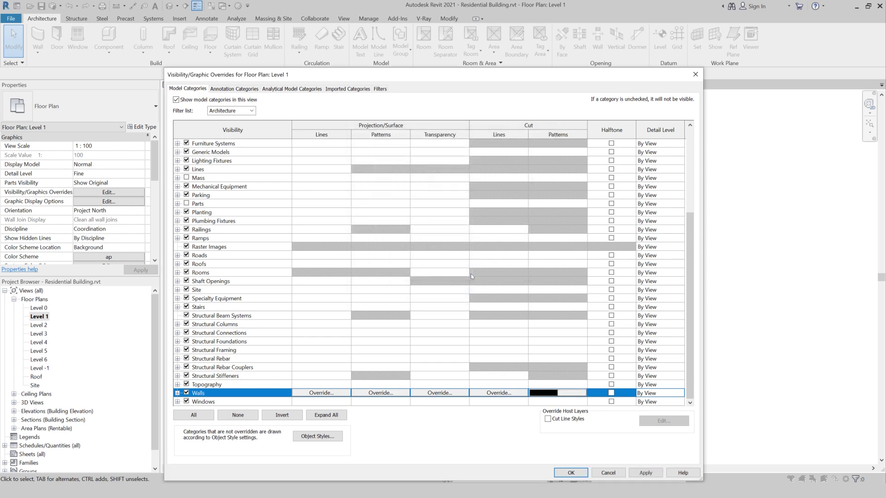
{"action": "left_click", "coordinate": [643, 472]}
{"action": "left_click", "coordinate": [606, 474]}
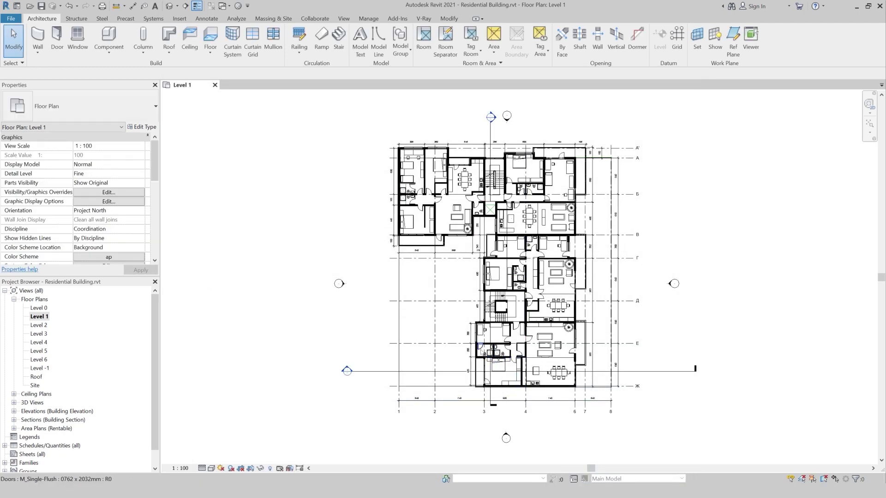
Step: Select a short wall and open the Air layer's material in its type structure
{"action": "scroll", "coordinate": [479, 351], "scroll_direction": "up", "scroll_amount": 2}
{"action": "scroll", "coordinate": [483, 362], "scroll_direction": "up", "scroll_amount": 2}
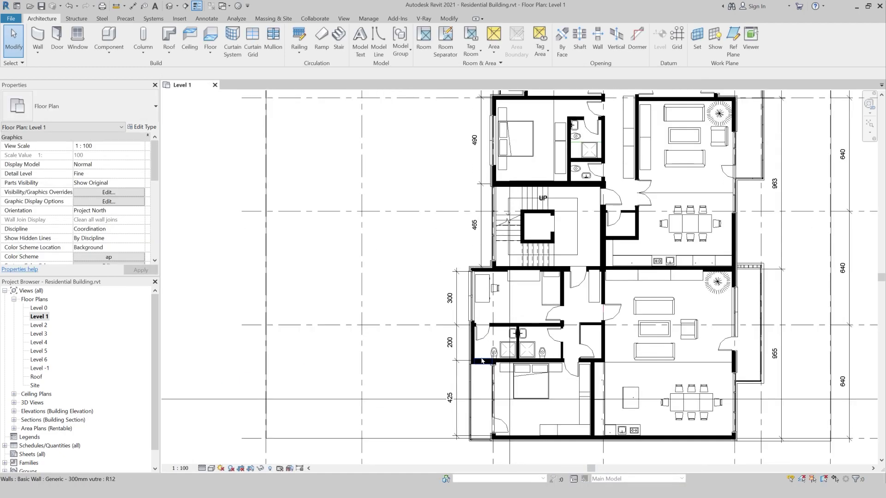
{"action": "left_click", "coordinate": [482, 362]}
{"action": "left_click", "coordinate": [142, 127]}
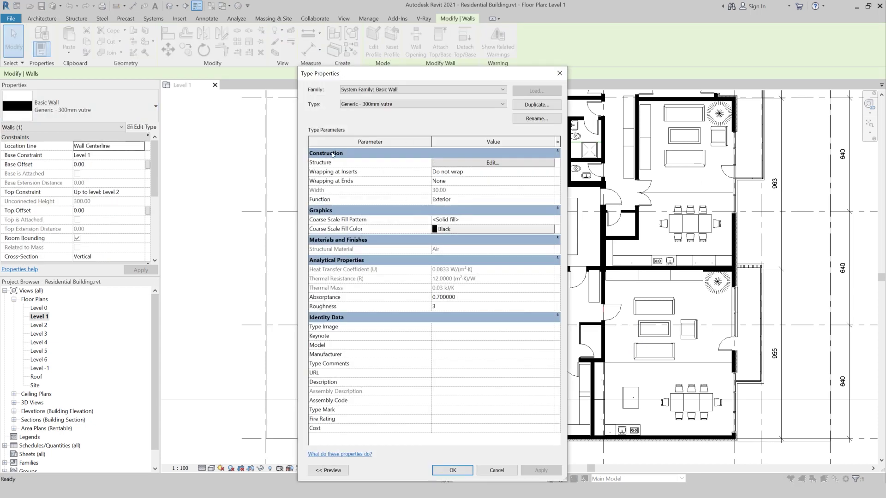
{"action": "left_click", "coordinate": [473, 164]}
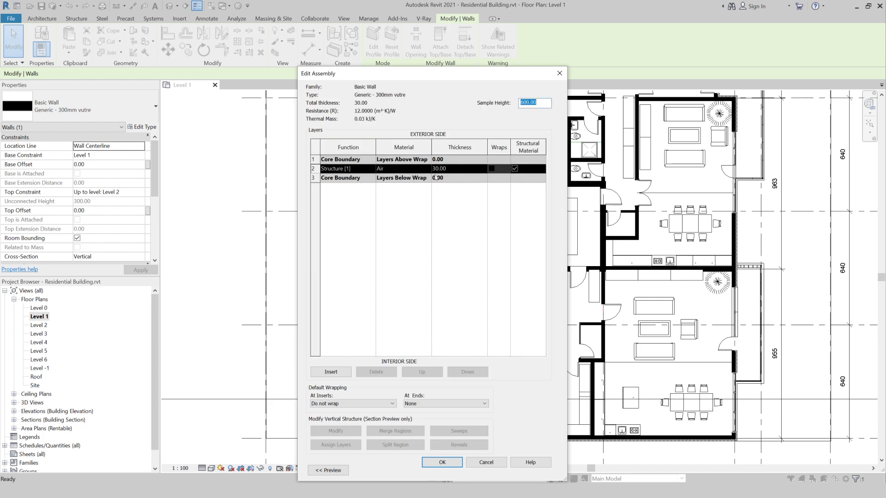
{"action": "left_click", "coordinate": [428, 169]}
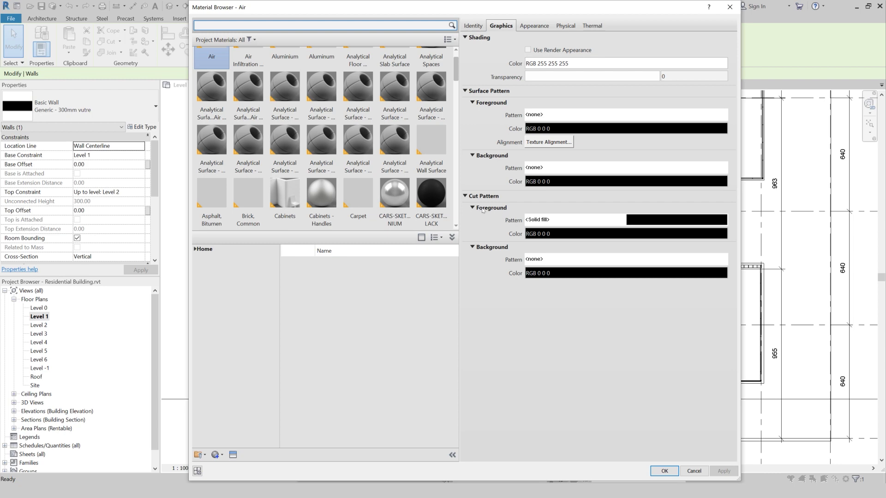
Step: Set the Air material's cut pattern foreground to solid fill in black
{"action": "left_click", "coordinate": [542, 221]}
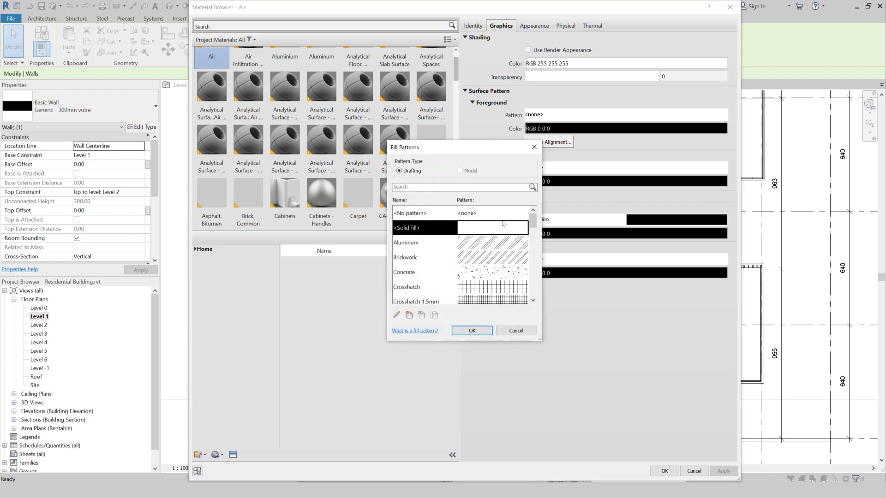
{"action": "left_click", "coordinate": [469, 333]}
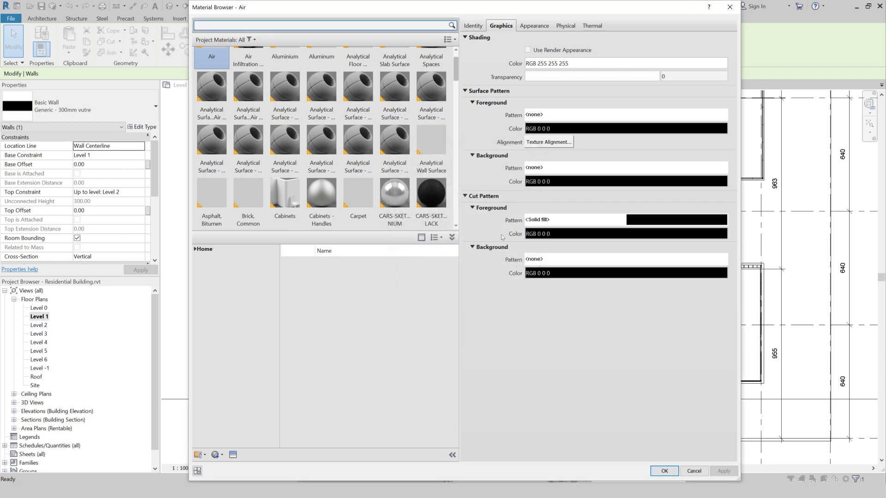
{"action": "left_click", "coordinate": [549, 238]}
{"action": "left_click", "coordinate": [502, 321]}
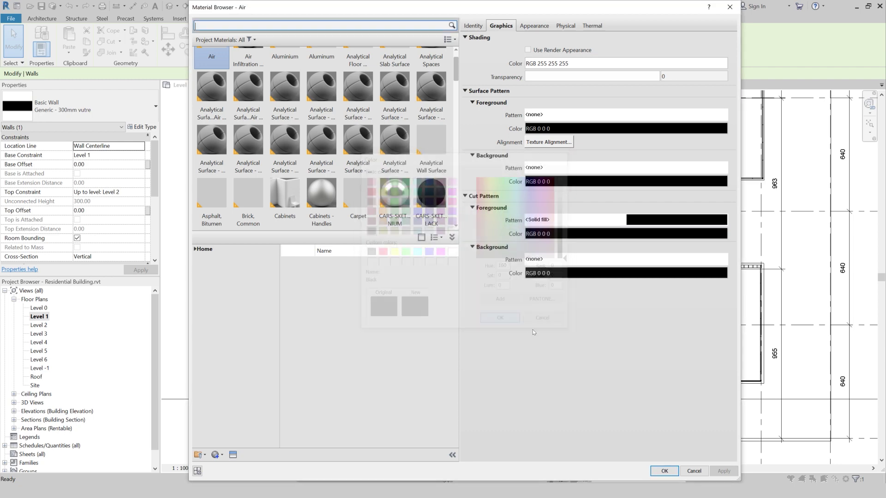
Step: Close the material, structure and type dialogs, zoom out and deselect the wall
{"action": "left_click", "coordinate": [664, 471]}
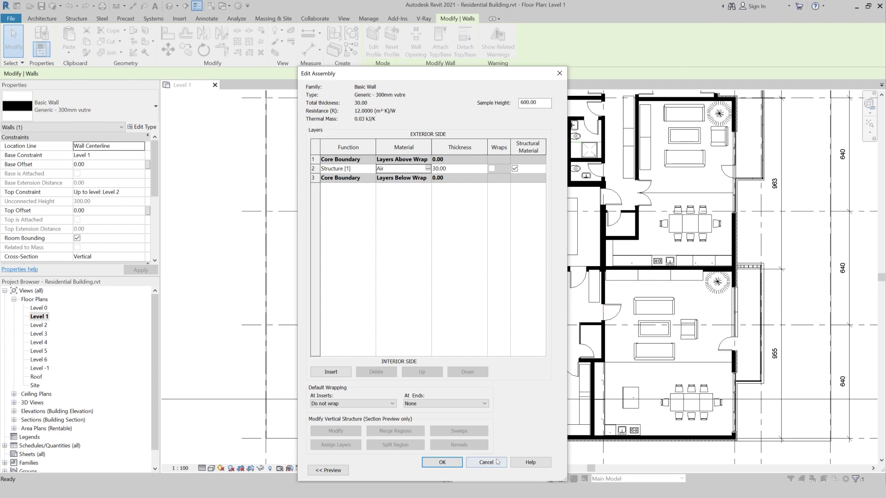
{"action": "left_click", "coordinate": [442, 462]}
{"action": "left_click", "coordinate": [453, 470]}
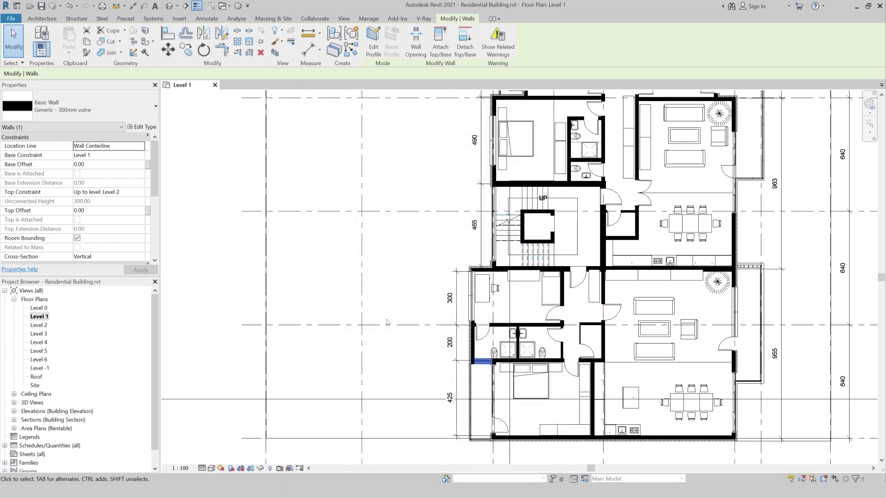
{"action": "scroll", "coordinate": [387, 322], "scroll_direction": "down", "scroll_amount": 2}
{"action": "scroll", "coordinate": [387, 322], "scroll_direction": "down", "scroll_amount": 2}
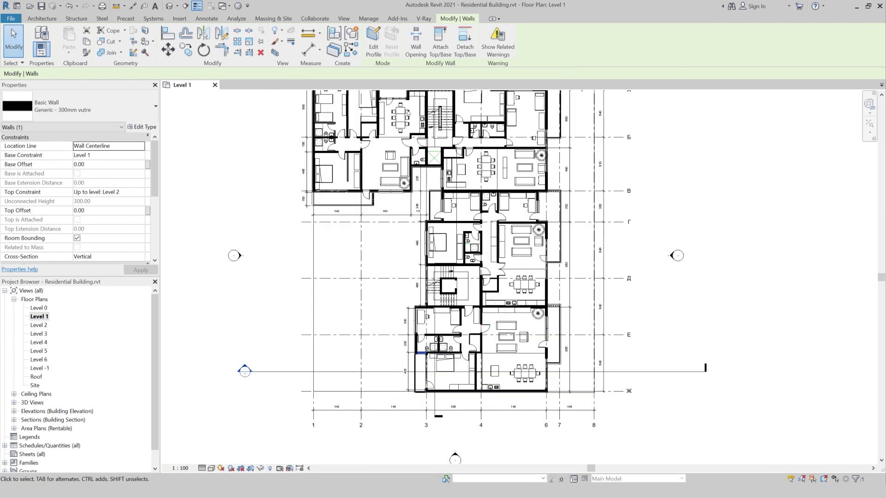
{"action": "scroll", "coordinate": [493, 369], "scroll_direction": "down", "scroll_amount": 1}
{"action": "left_click", "coordinate": [284, 206]}
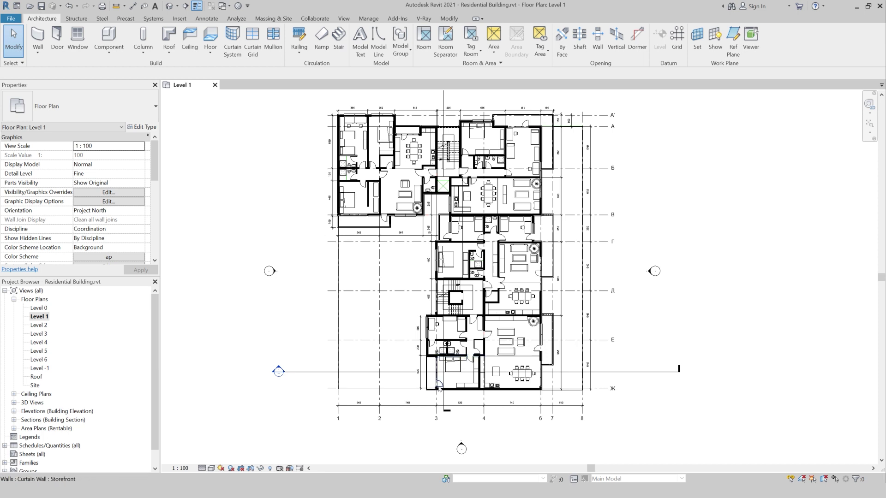
Step: Isolate the Walls category in the Level 1 view using a selected wall, then deselect
{"action": "left_click", "coordinate": [452, 391]}
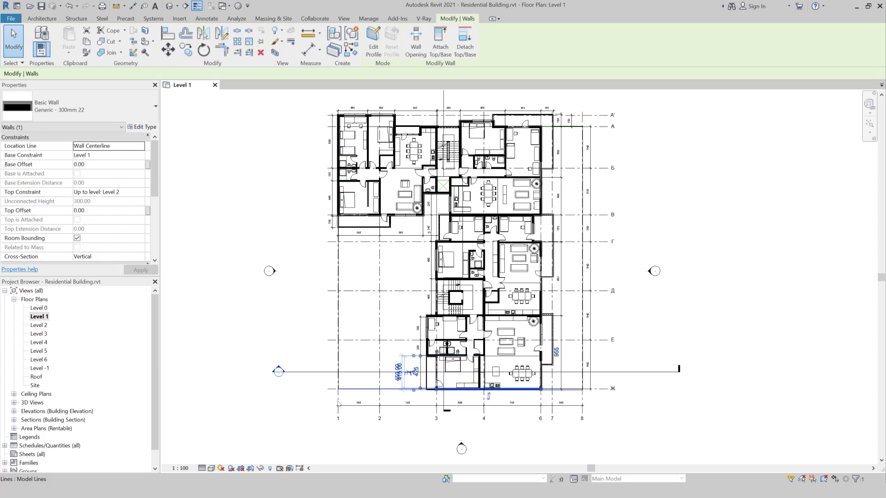
{"action": "left_click", "coordinate": [260, 468]}
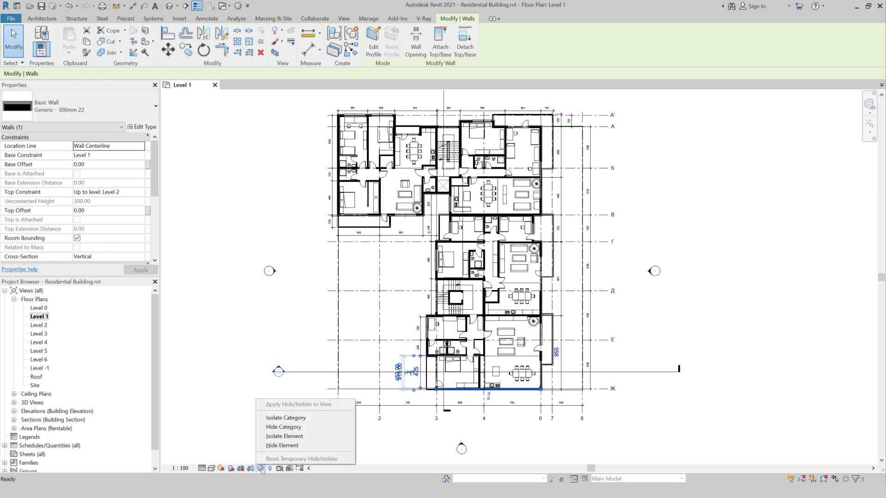
{"action": "left_click", "coordinate": [285, 417]}
{"action": "left_click", "coordinate": [295, 434]}
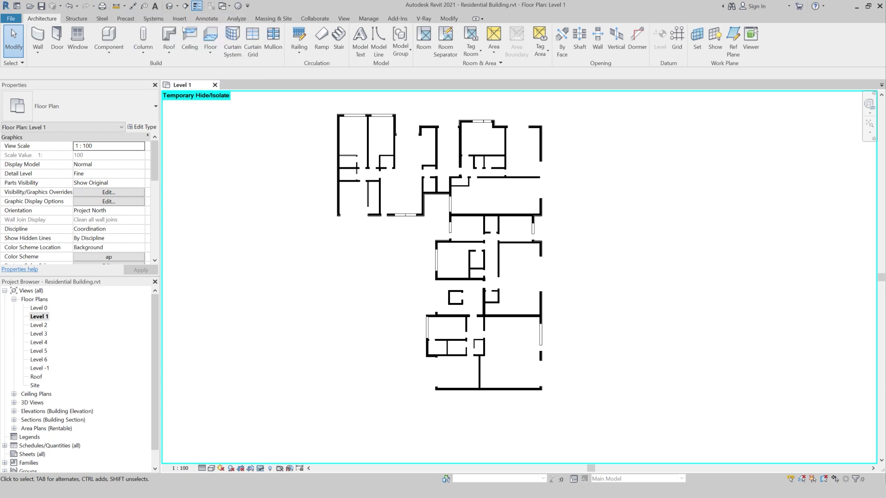
{"action": "left_click", "coordinate": [248, 6]}
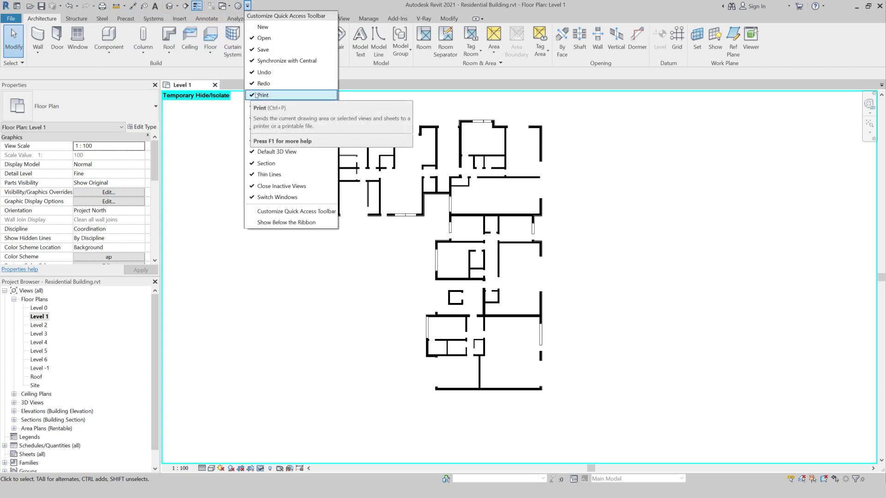
Step: Print to Adobe PDF, saving into the 00-Plan Render in Adobe Photoshop folder
{"action": "left_click", "coordinate": [11, 18]}
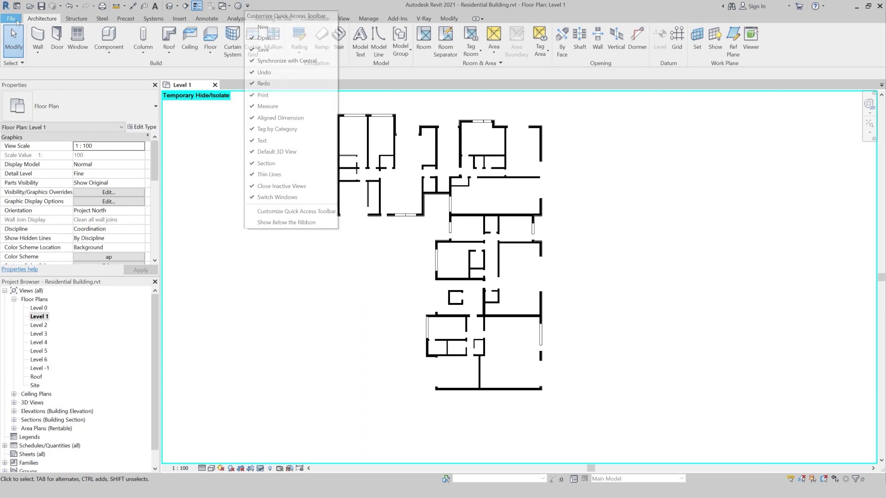
{"action": "left_click", "coordinate": [276, 240]}
{"action": "key", "text": "ctrl+p"}
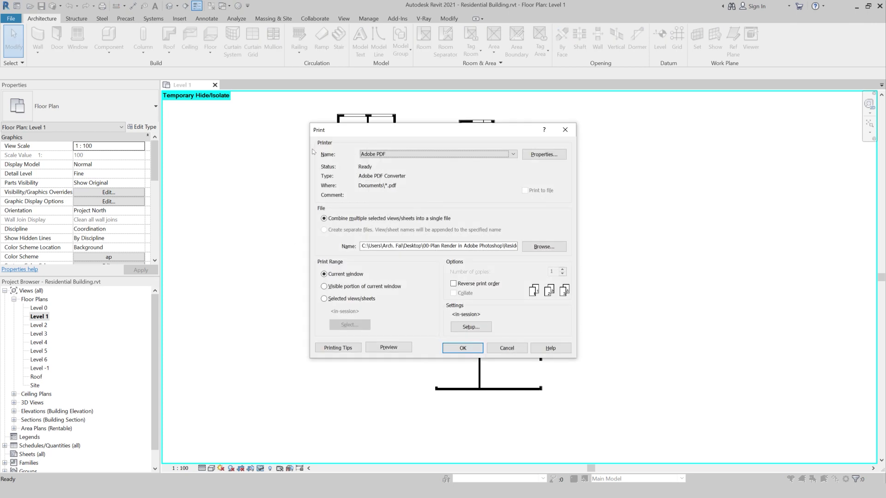
{"action": "left_click", "coordinate": [390, 154]}
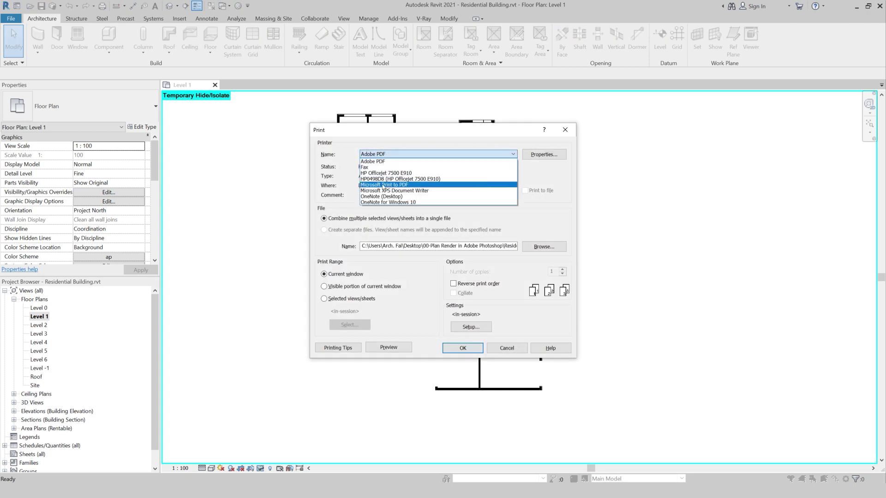
{"action": "left_click", "coordinate": [385, 161]}
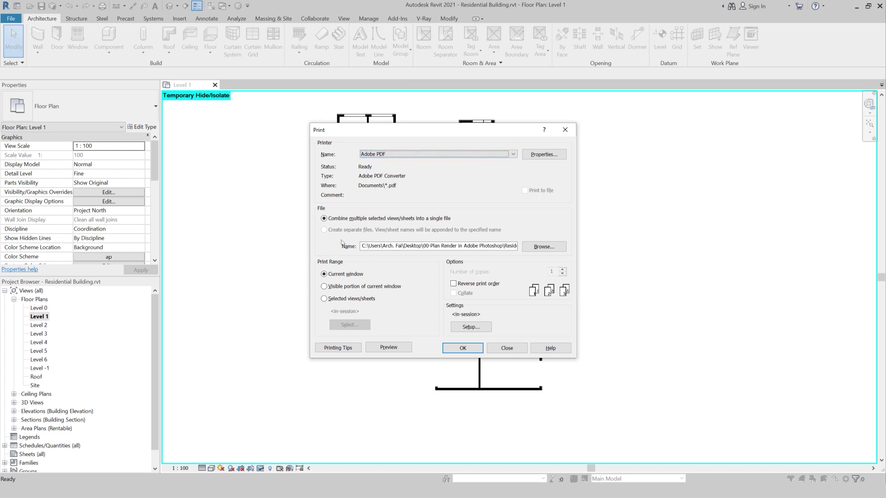
{"action": "left_click", "coordinate": [544, 247]}
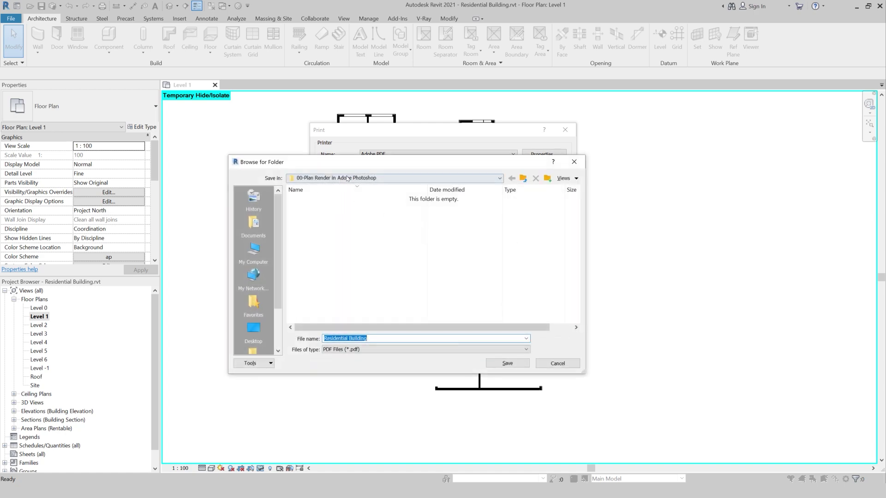
{"action": "left_click", "coordinate": [506, 363]}
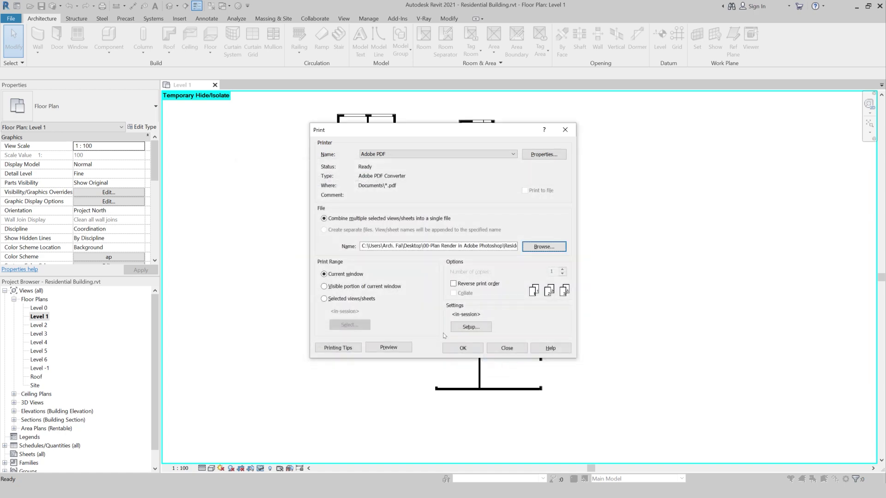
{"action": "left_click", "coordinate": [470, 327]}
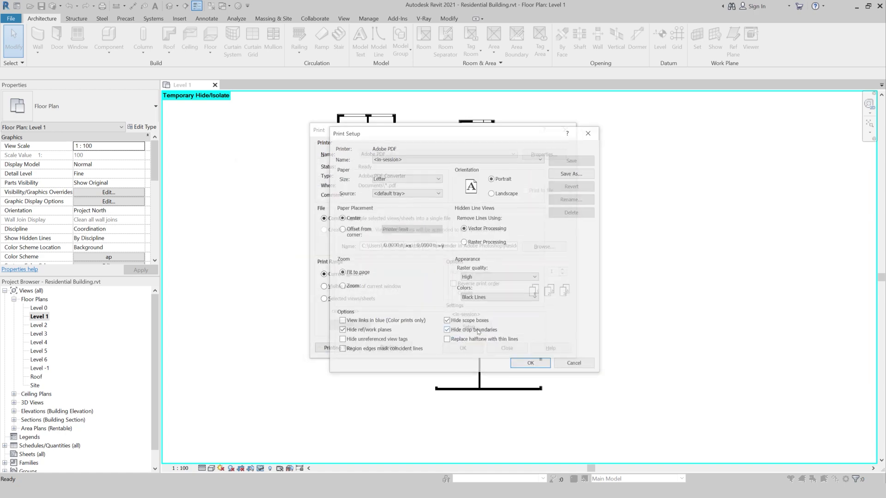
Step: Set the paper to A2, zoom to 100% and center the plan on the page
{"action": "left_click_drag", "start_coordinate": [381, 139], "coordinate": [370, 137]}
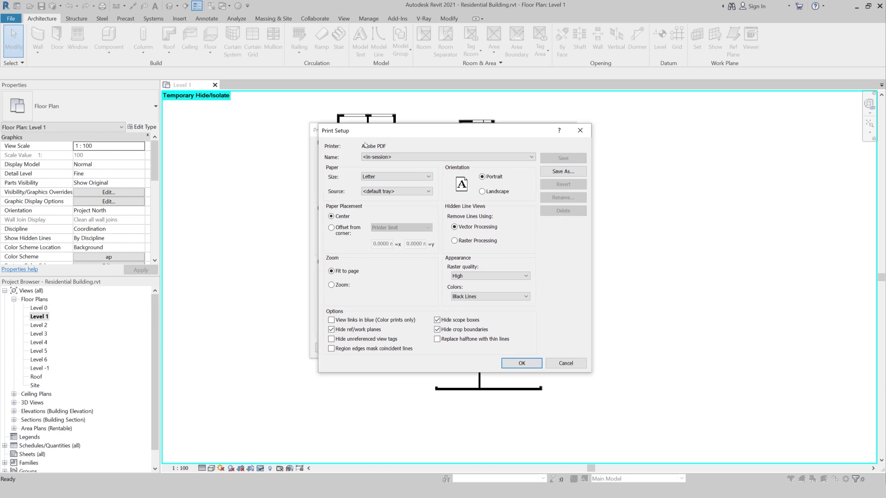
{"action": "left_click", "coordinate": [395, 176]}
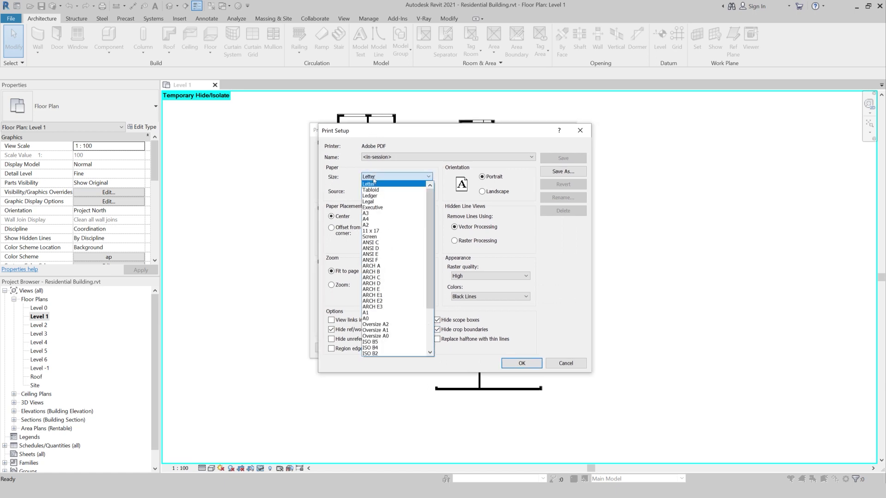
{"action": "left_click", "coordinate": [373, 225]}
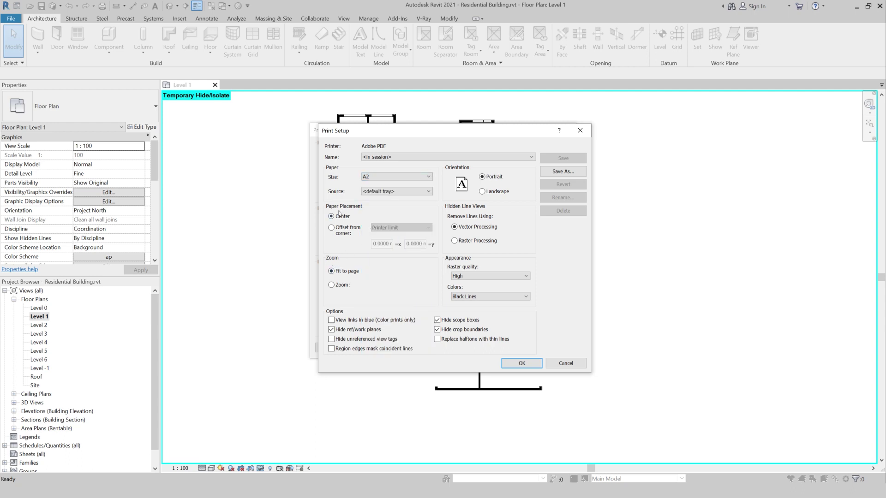
{"action": "left_click", "coordinate": [340, 286]}
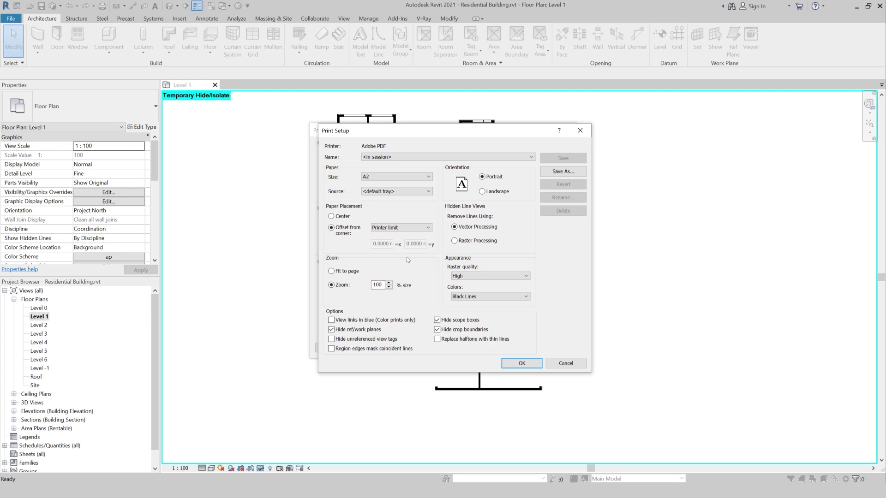
{"action": "left_click", "coordinate": [332, 215]}
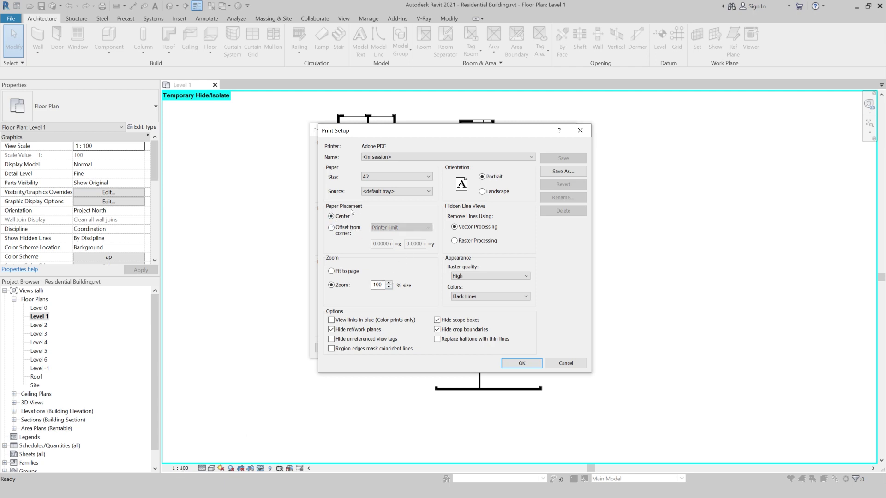
Step: Use Presentation raster quality, Color output and portrait orientation, then confirm without saving settings
{"action": "left_click", "coordinate": [466, 276]}
{"action": "left_click", "coordinate": [463, 301]}
{"action": "left_click", "coordinate": [462, 297]}
{"action": "left_click", "coordinate": [464, 317]}
{"action": "left_click", "coordinate": [483, 193]}
{"action": "left_click", "coordinate": [486, 178]}
{"action": "left_click", "coordinate": [519, 366]}
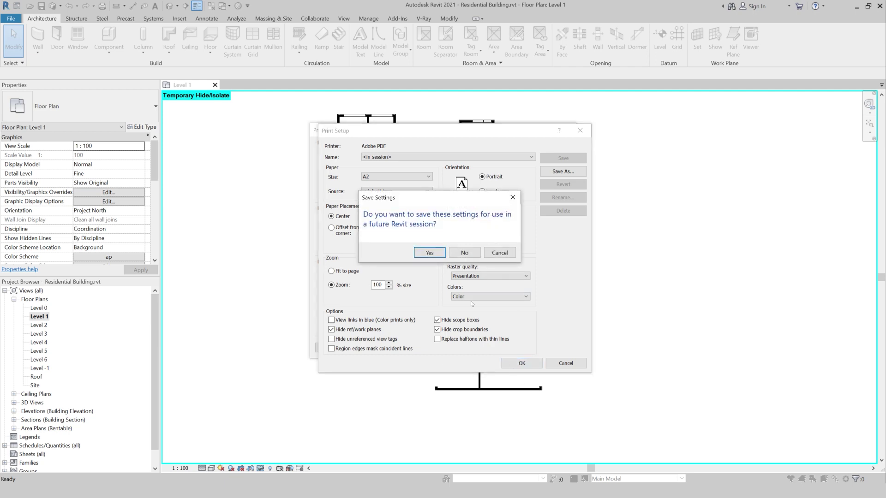
{"action": "left_click", "coordinate": [464, 253]}
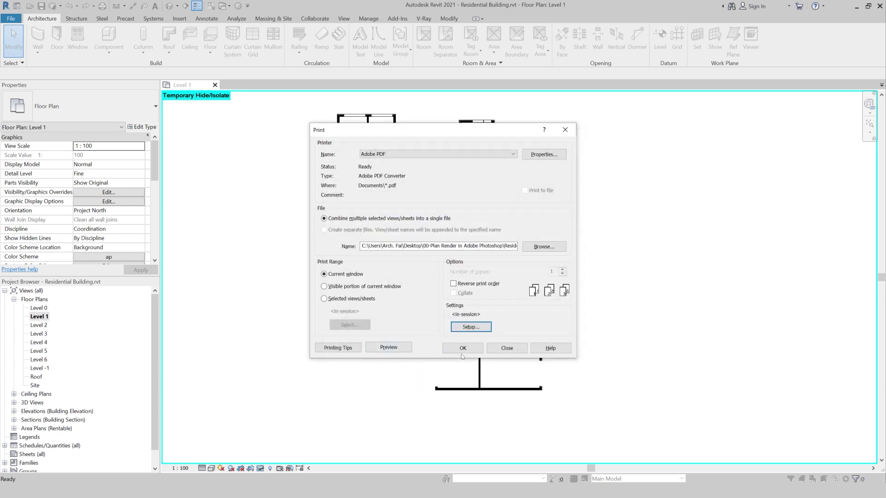
Step: Print the walls-only plan as Walls.pdf into the 00-Plan Render in Adobe Photoshop folder
{"action": "left_click", "coordinate": [463, 349]}
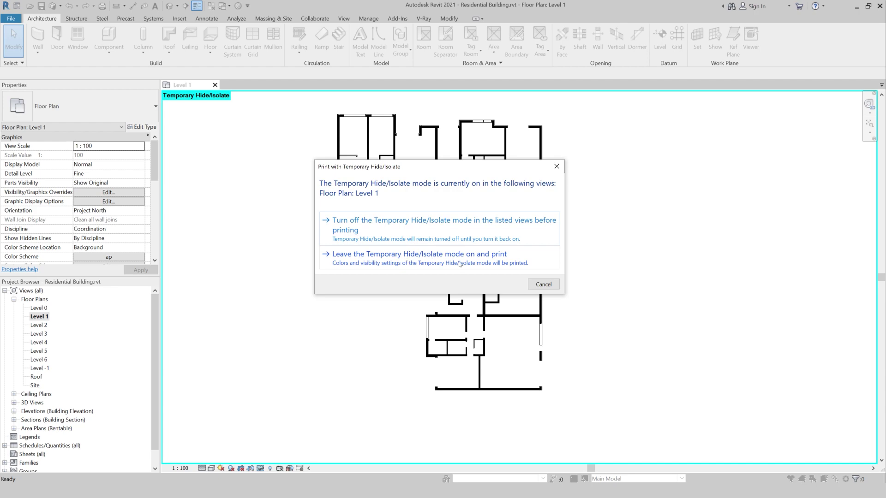
{"action": "left_click", "coordinate": [343, 260]}
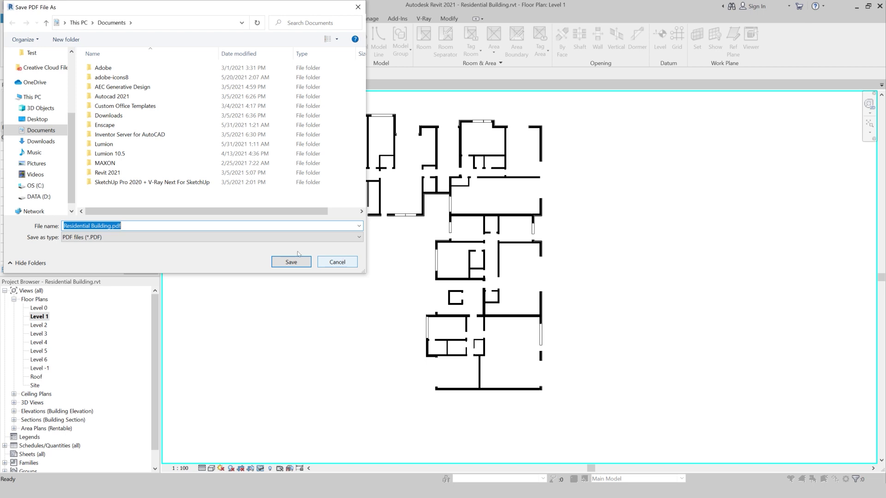
{"action": "left_click", "coordinate": [64, 23]}
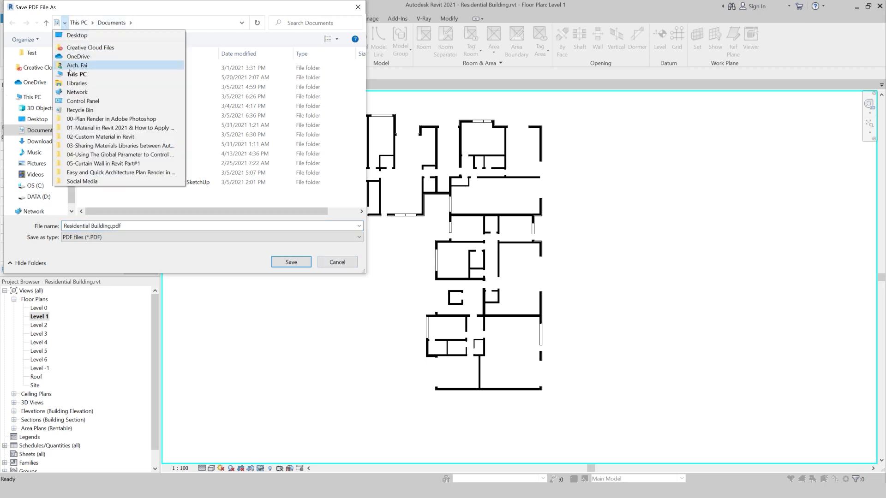
{"action": "left_click", "coordinate": [84, 119]}
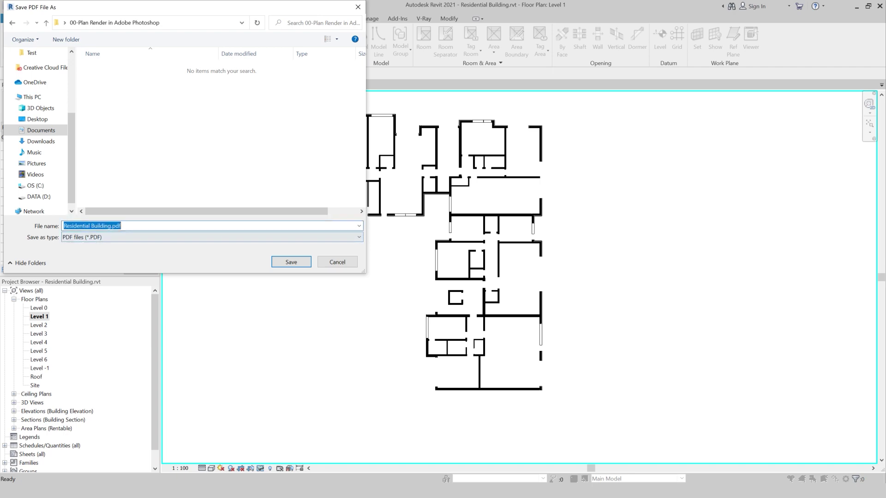
{"action": "type", "text": "Walls"}
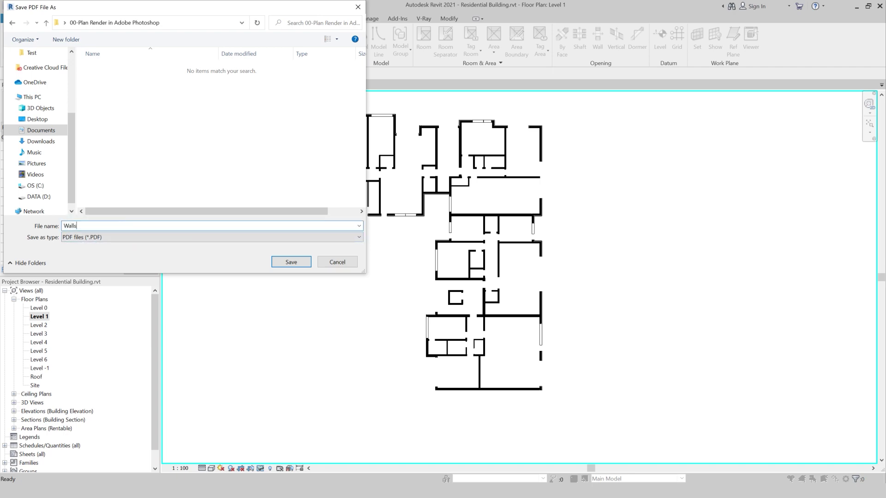
{"action": "key", "text": "Return"}
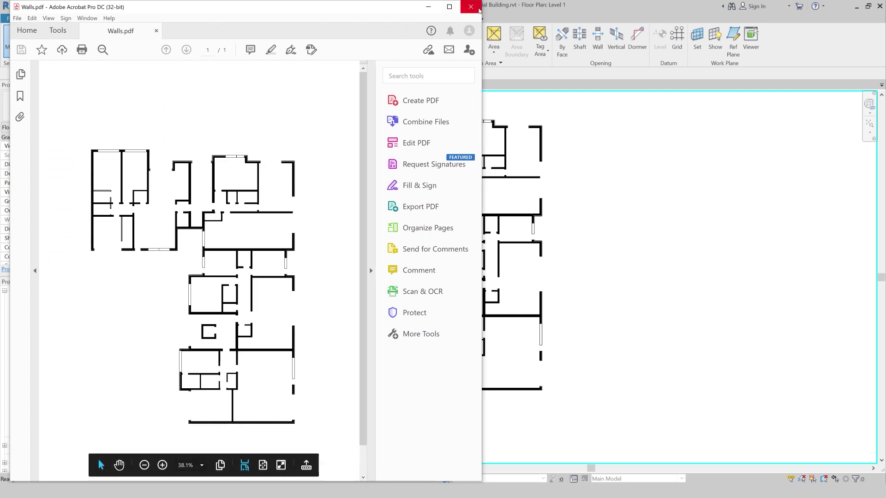
{"action": "key", "text": "alt+Tab"}
Step: Reset temporary hide/isolate and temporarily hide grids 1, 2, E and Ж
{"action": "left_click", "coordinate": [261, 469]}
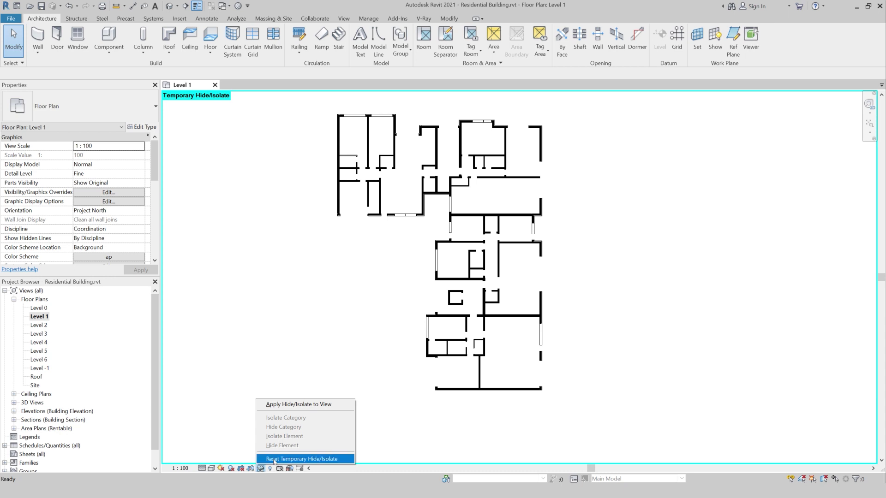
{"action": "left_click", "coordinate": [276, 458]}
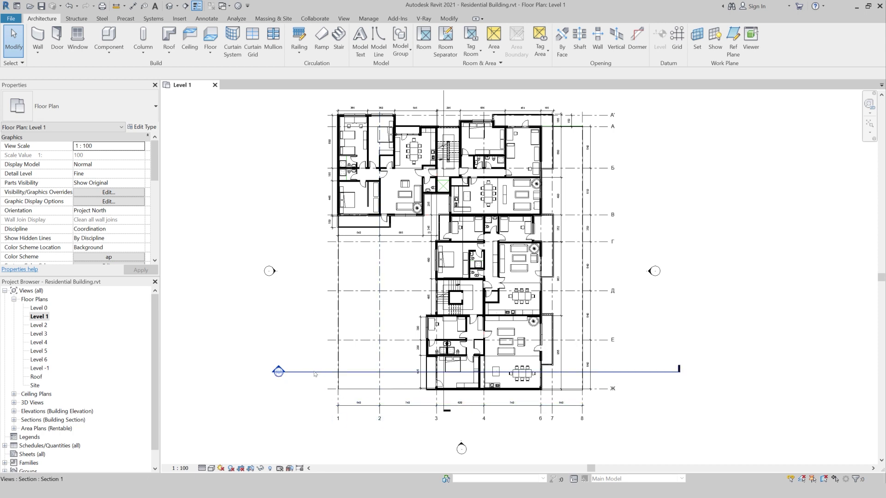
{"action": "mouse_move", "coordinate": [390, 429]}
{"action": "left_mouse_down"}
{"action": "mouse_move", "coordinate": [275, 333]}
{"action": "mouse_move", "coordinate": [264, 334]}
{"action": "left_mouse_up"}
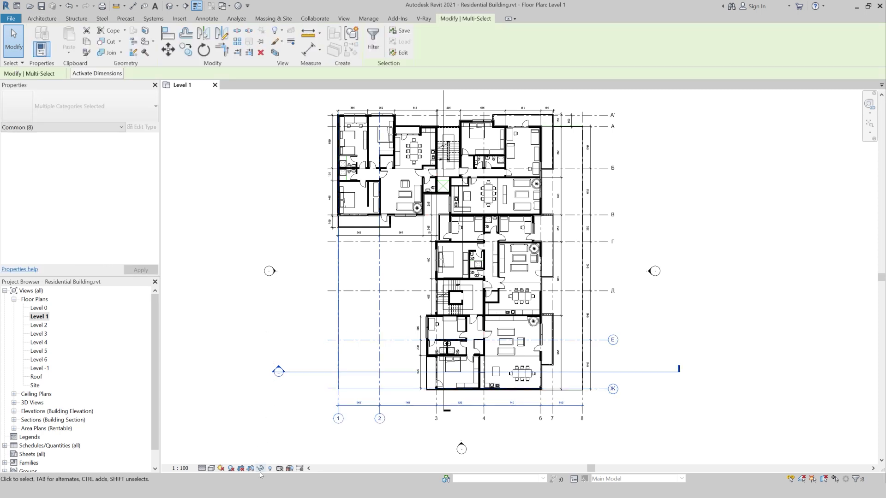
{"action": "left_click", "coordinate": [260, 468]}
{"action": "left_click", "coordinate": [286, 446]}
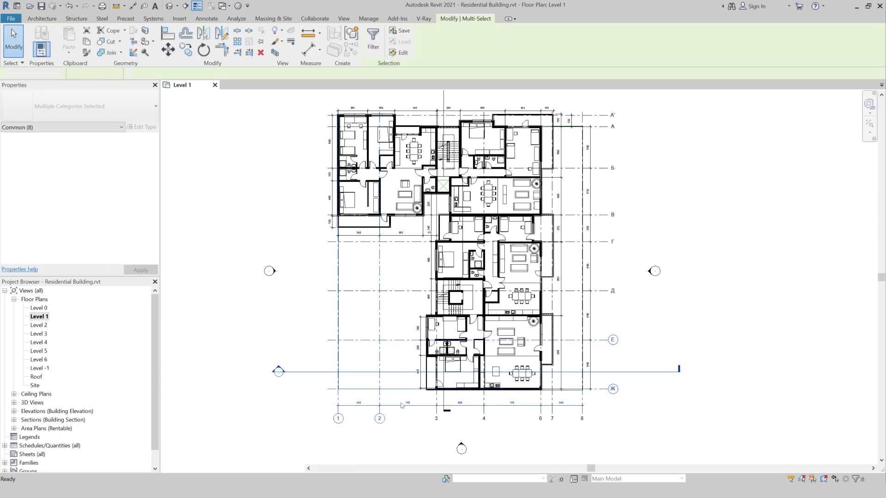
Step: Temporarily hide the remaining grids, dimensions and the section line
{"action": "left_click", "coordinate": [449, 393]}
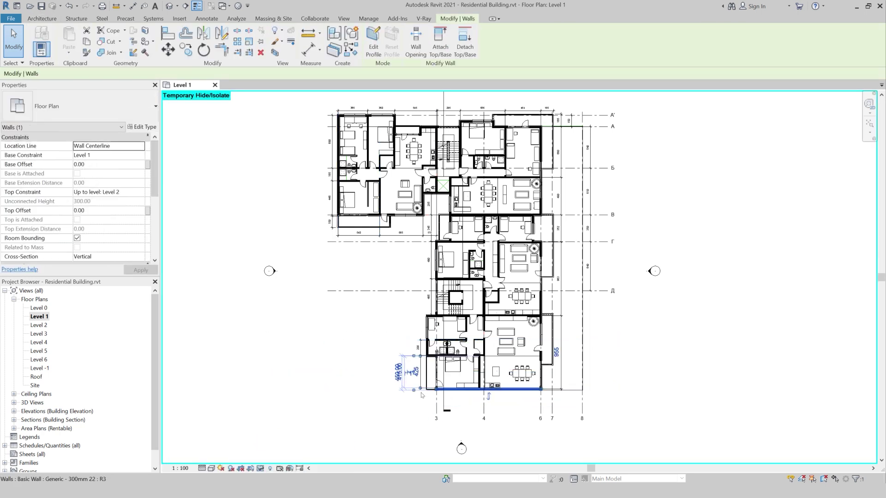
{"action": "left_click", "coordinate": [262, 468]}
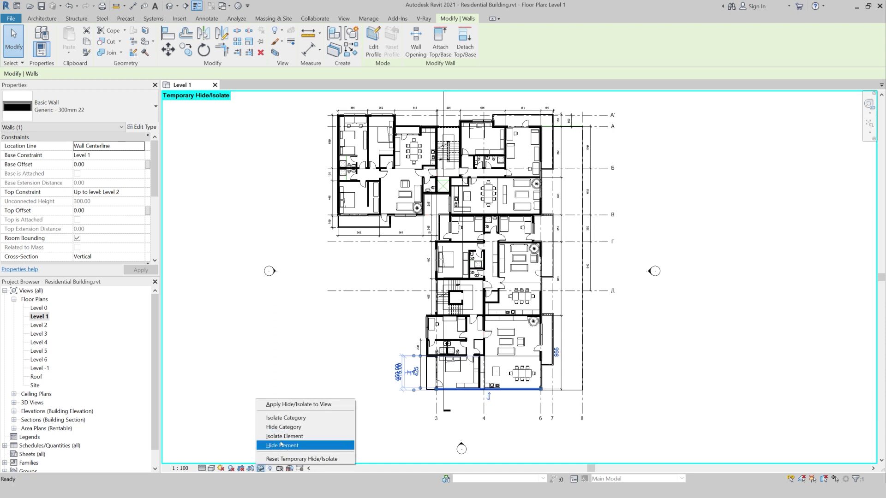
{"action": "left_click", "coordinate": [297, 363]}
{"action": "key", "text": "h"}
{"action": "key", "text": "r"}
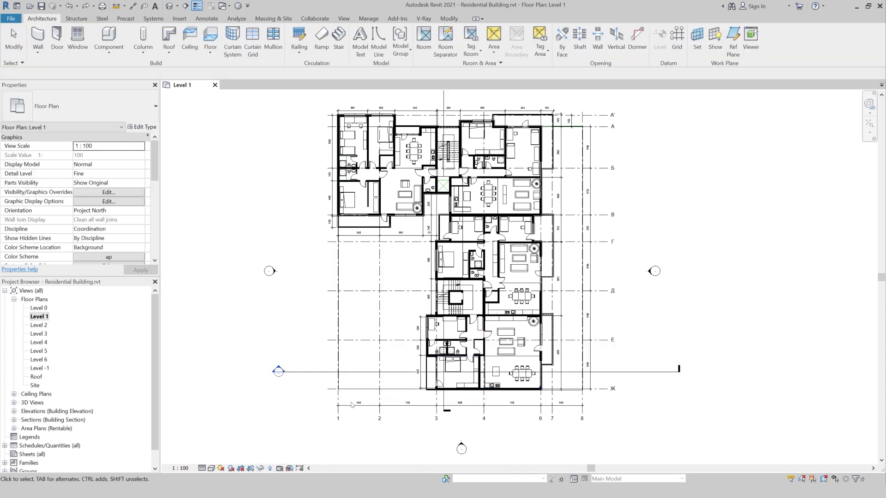
{"action": "left_click_drag", "start_coordinate": [384, 431], "coordinate": [277, 364]}
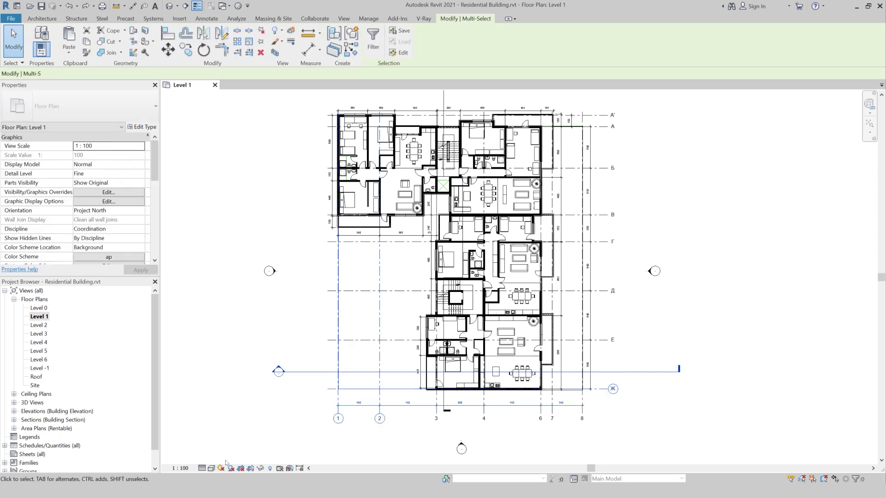
{"action": "left_click", "coordinate": [260, 468]}
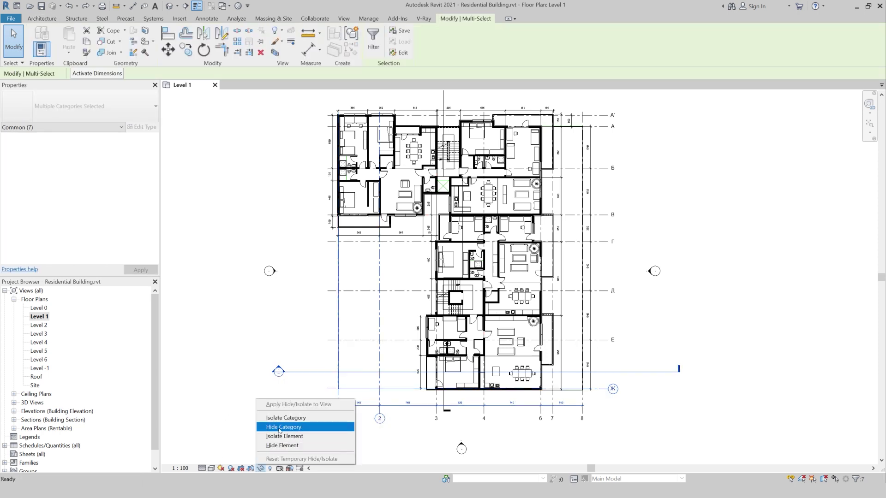
{"action": "left_click", "coordinate": [279, 427]}
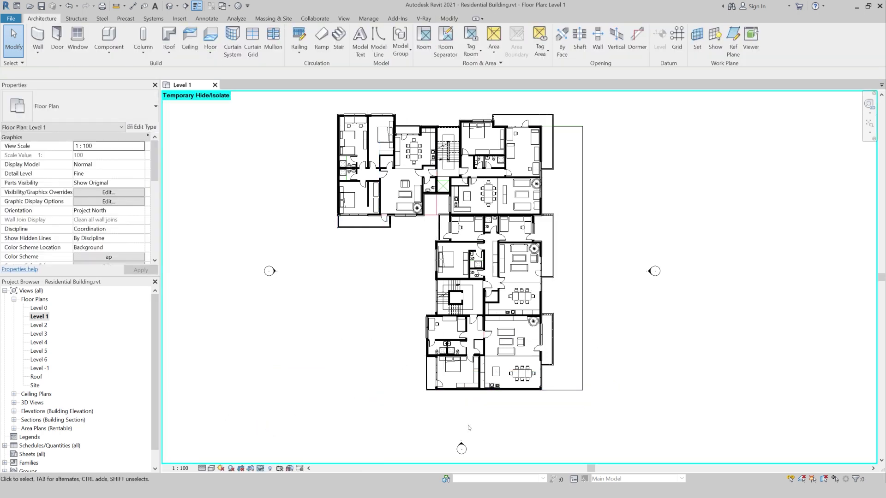
Step: Temporarily hide the Walls category
{"action": "left_click", "coordinate": [452, 391]}
{"action": "left_click", "coordinate": [260, 468]}
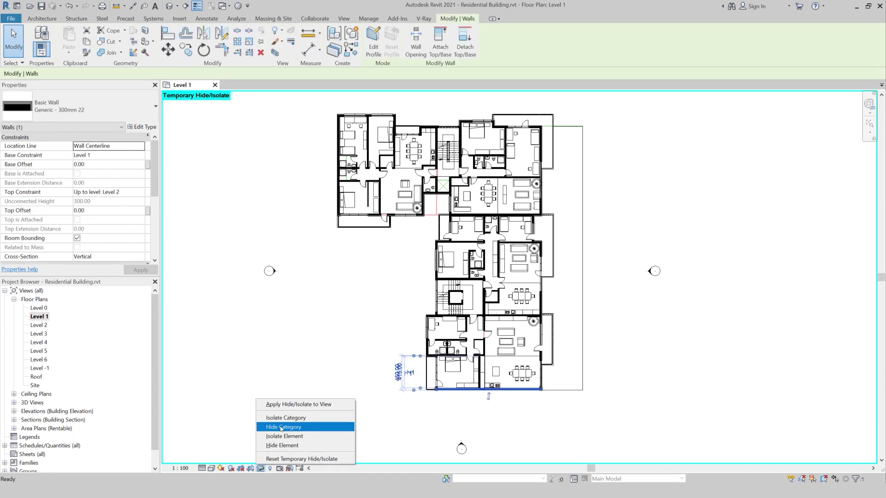
{"action": "left_click", "coordinate": [282, 428]}
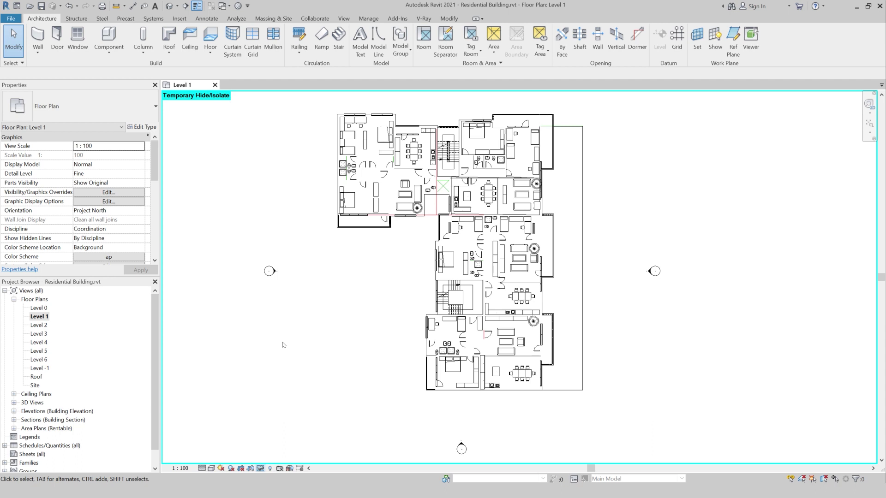
Step: Temporarily hide the stray magenta and green model lines
{"action": "left_click", "coordinate": [436, 205]}
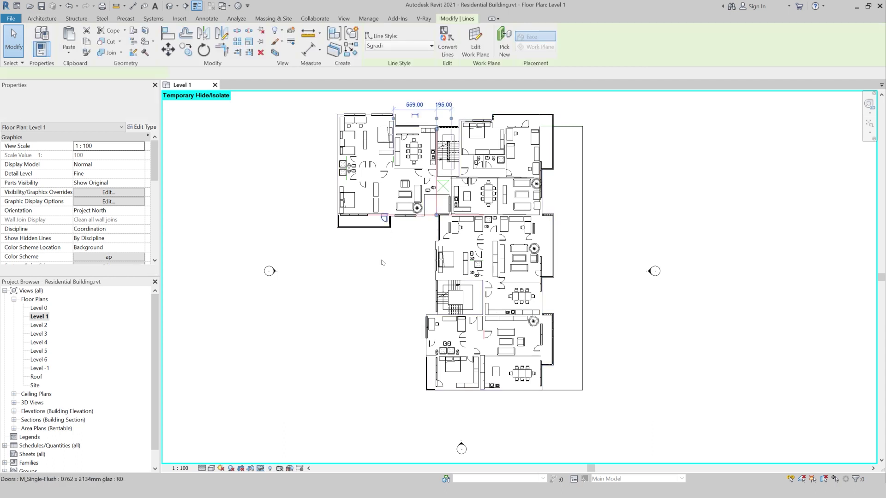
{"action": "left_click", "coordinate": [260, 468]}
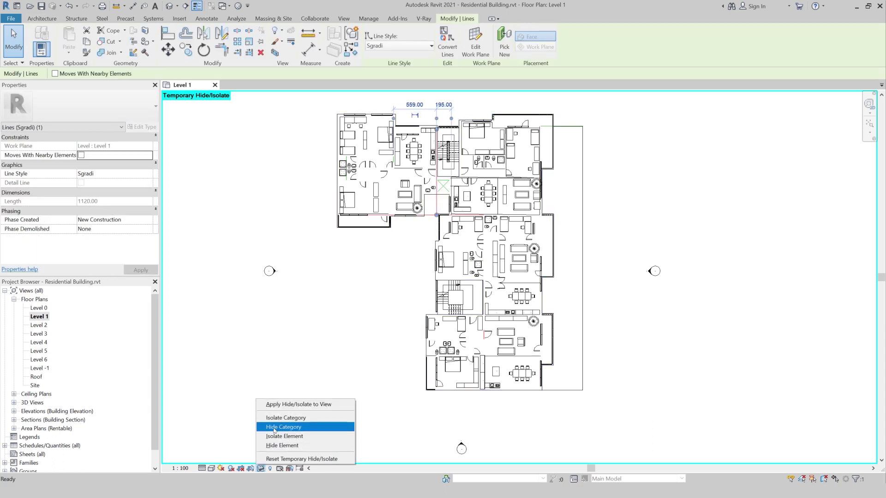
{"action": "left_click", "coordinate": [272, 426]}
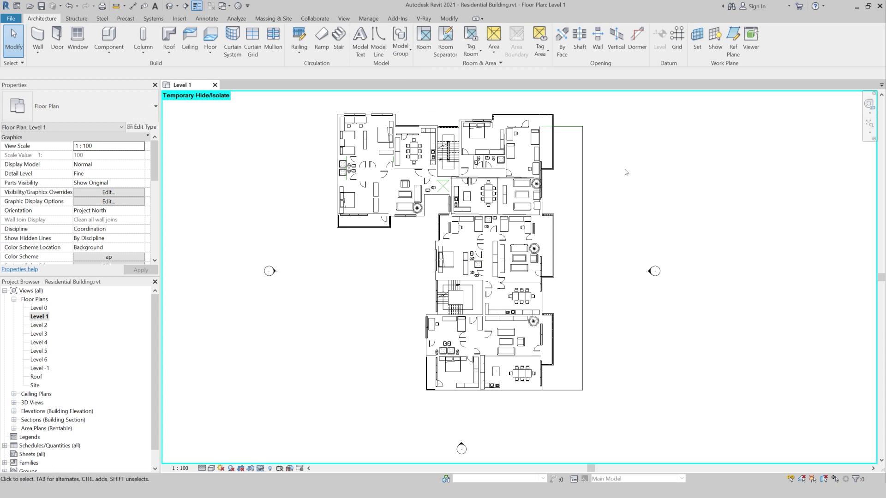
{"action": "left_click", "coordinate": [559, 127]}
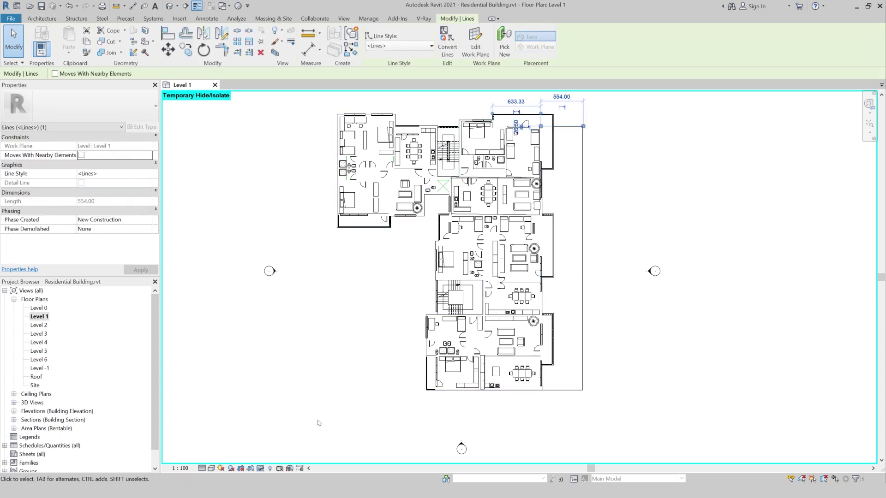
{"action": "left_click", "coordinate": [259, 469]}
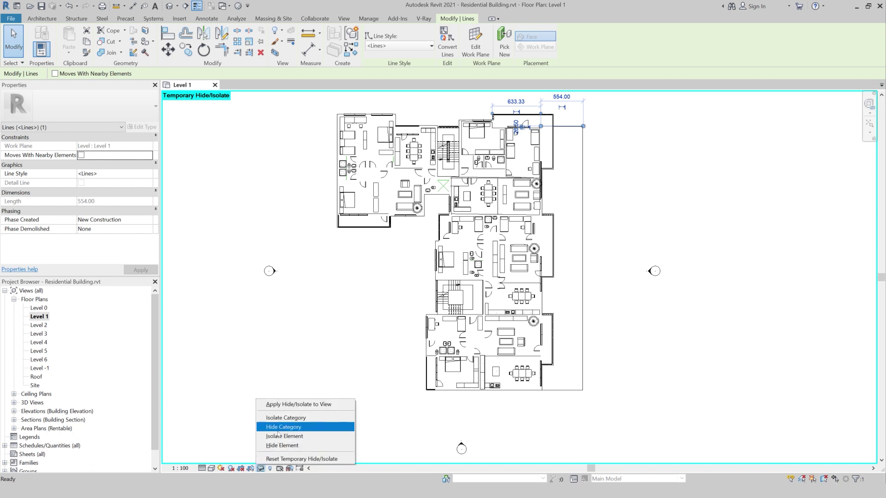
{"action": "left_click", "coordinate": [272, 440]}
{"action": "left_click", "coordinate": [285, 410]}
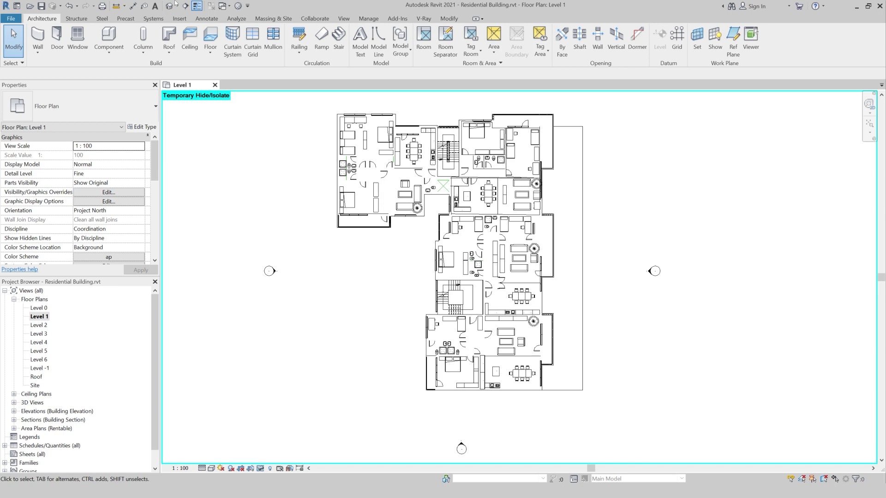
{"action": "key", "text": "ctrl+p"}
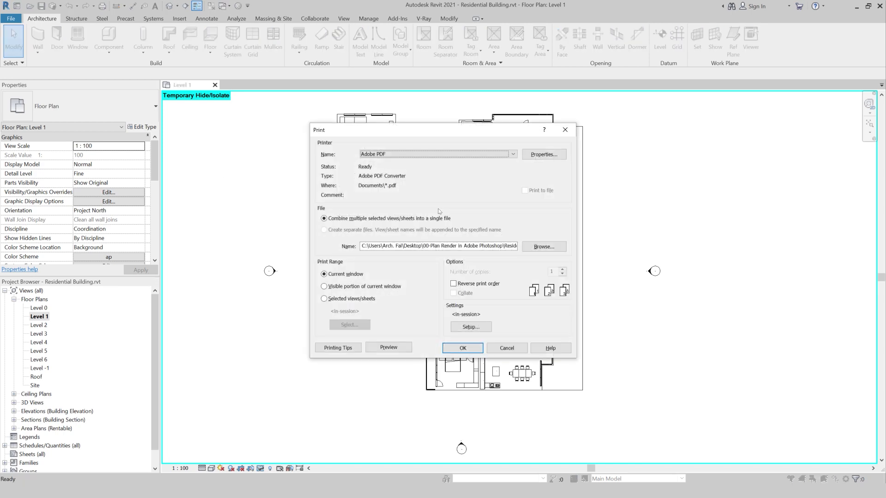
Step: Verify the A2 portrait setup, preview the plan, and print with temporary hiding kept
{"action": "left_click", "coordinate": [544, 246]}
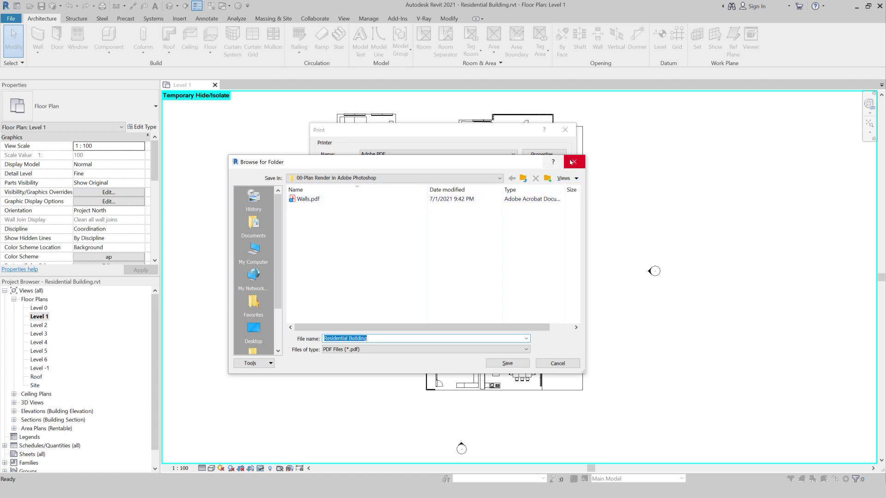
{"action": "left_click", "coordinate": [574, 161]}
{"action": "left_click", "coordinate": [452, 325]}
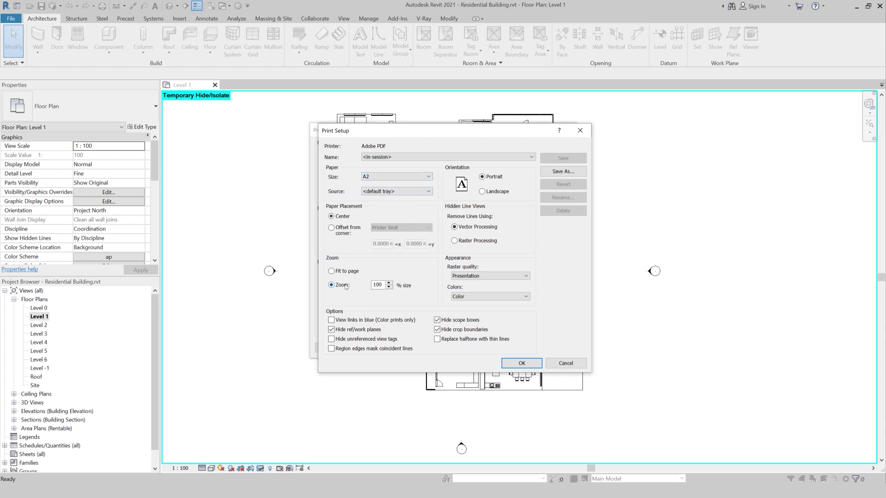
{"action": "left_click", "coordinate": [521, 363]}
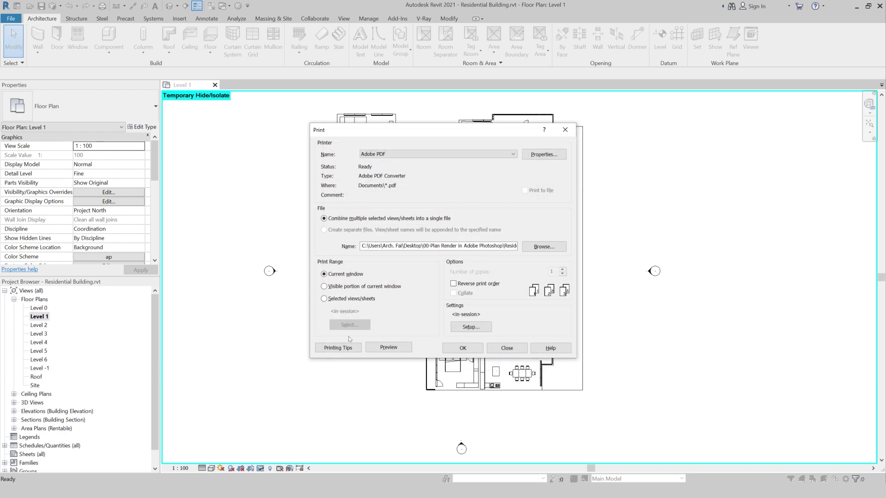
{"action": "left_click", "coordinate": [387, 347]}
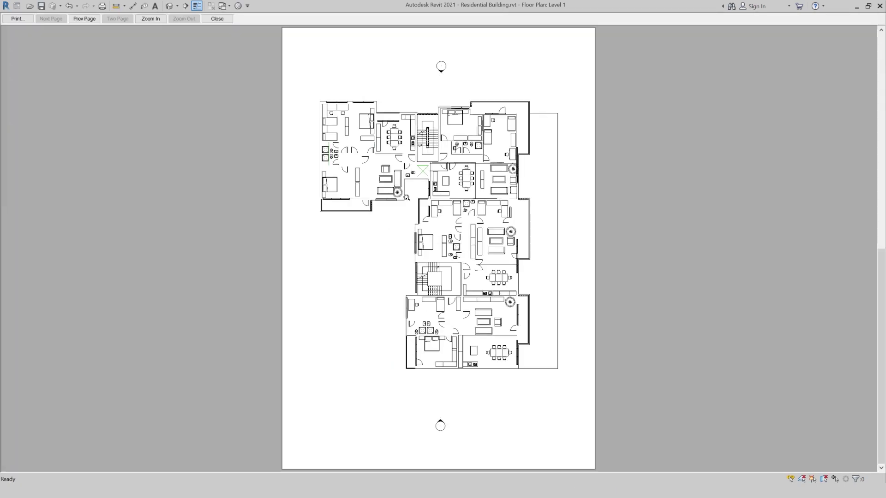
{"action": "left_click", "coordinate": [16, 19]}
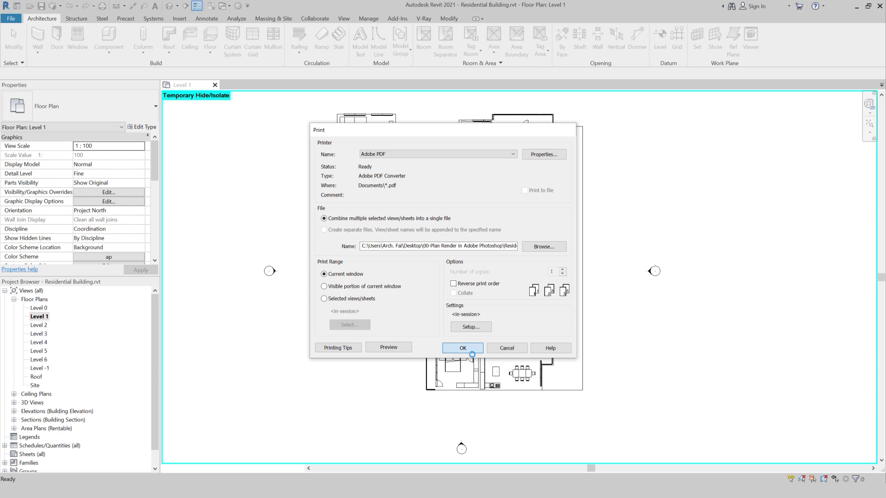
{"action": "left_click", "coordinate": [463, 348]}
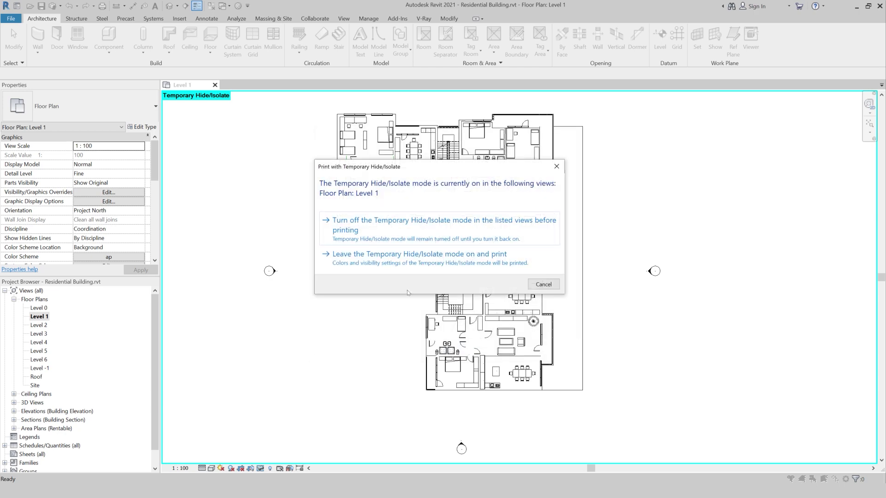
{"action": "left_click", "coordinate": [349, 262]}
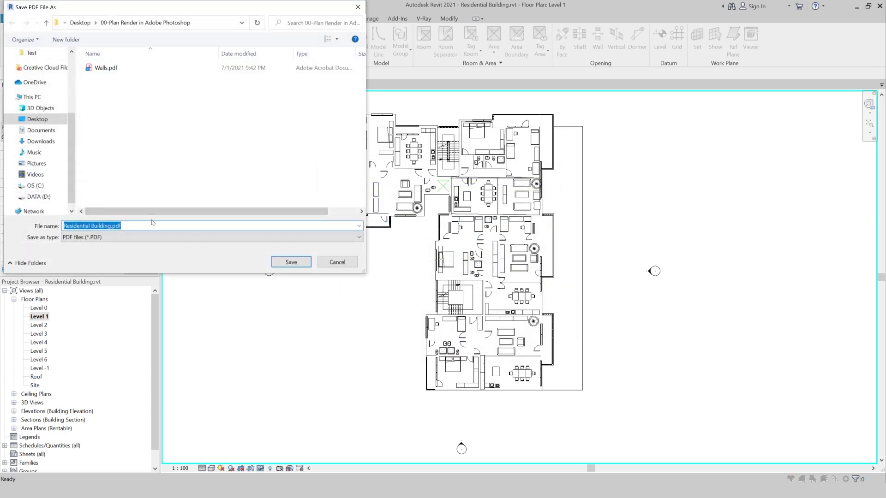
Step: Save the furniture-only plan PDF as Plan
{"action": "type", "text": "Plan"}
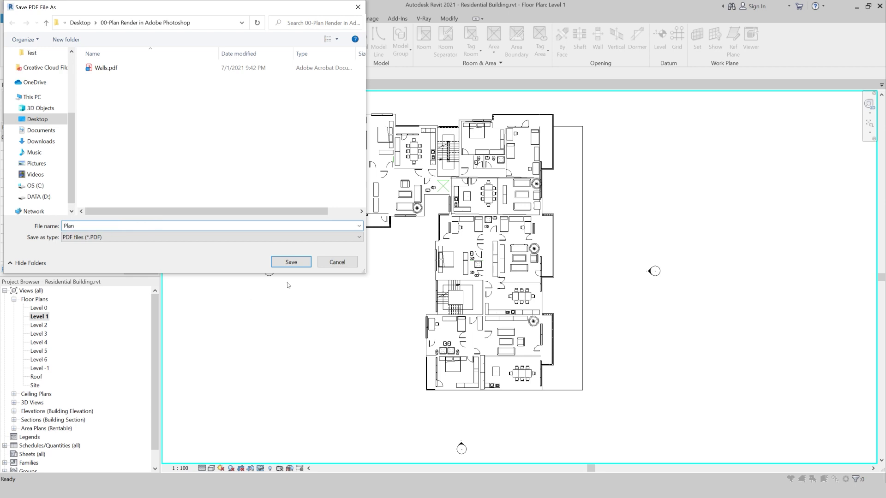
{"action": "left_click", "coordinate": [297, 262]}
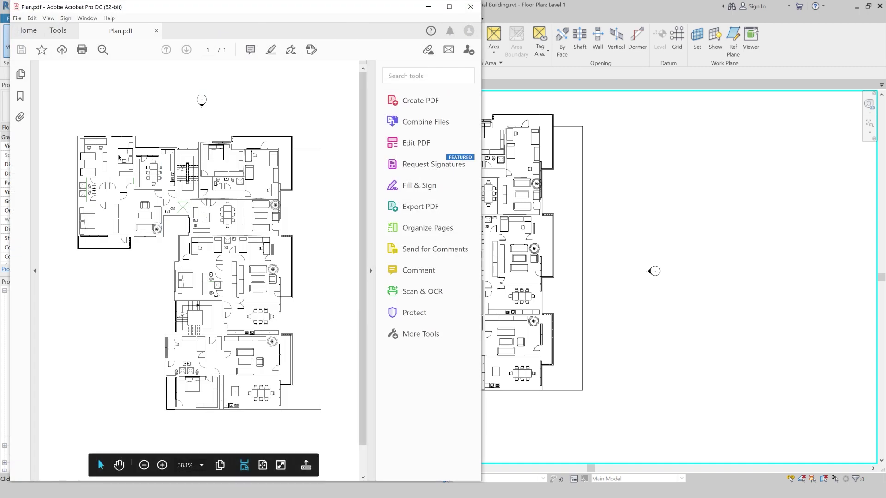
Step: Close Plan.pdf in Acrobat after checking the exported floor plan
{"action": "left_click", "coordinate": [157, 31]}
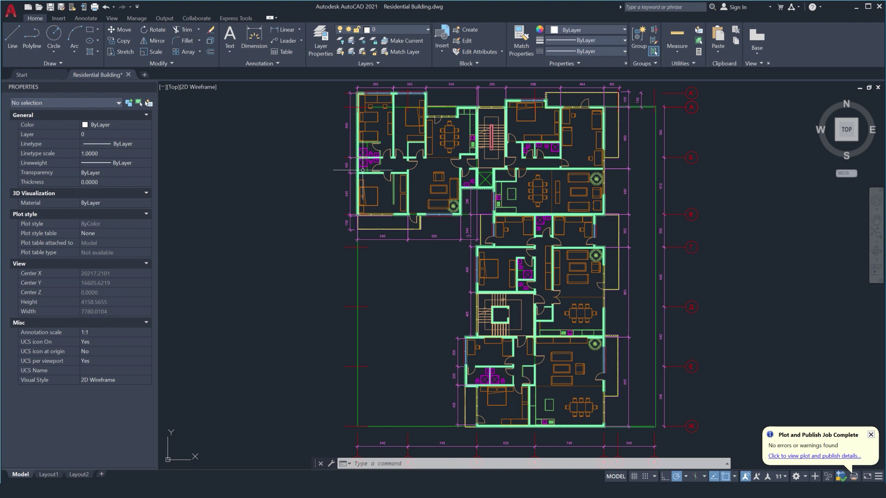
{"action": "scroll", "coordinate": [396, 127], "scroll_direction": "up", "scroll_amount": 2}
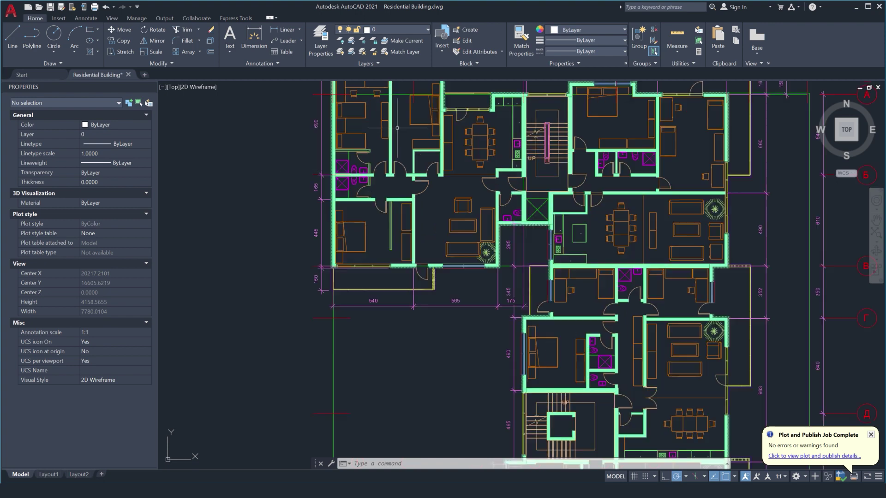
{"action": "left_click", "coordinate": [90, 30]}
{"action": "left_click", "coordinate": [200, 222]}
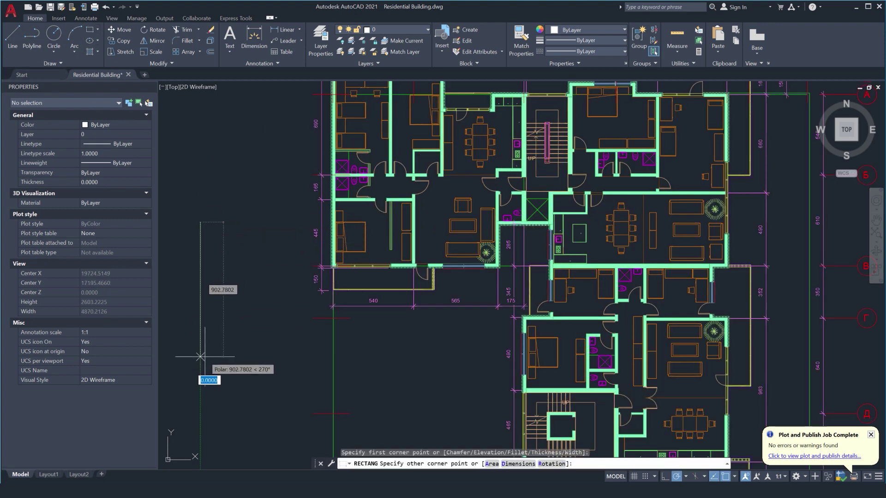
{"action": "scroll", "coordinate": [200, 356], "scroll_direction": "up", "scroll_amount": 3}
{"action": "left_click", "coordinate": [198, 362]}
{"action": "scroll", "coordinate": [217, 382], "scroll_direction": "down", "scroll_amount": 1}
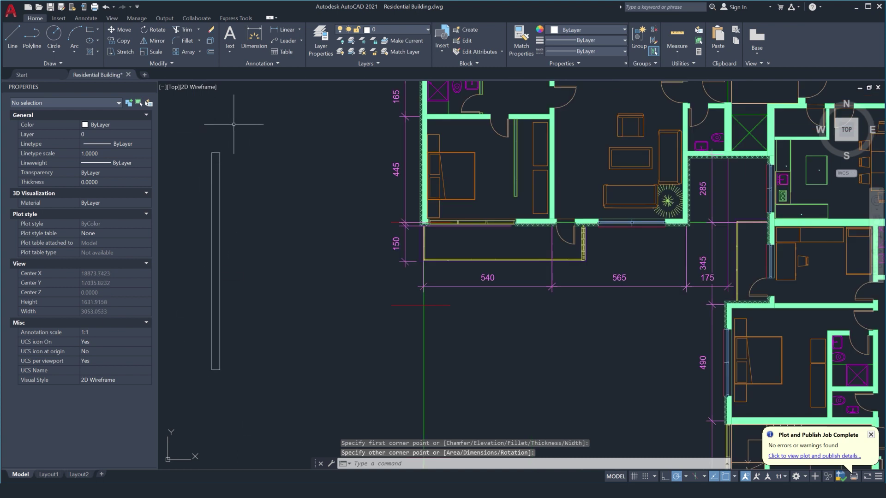
{"action": "left_click", "coordinate": [90, 52]}
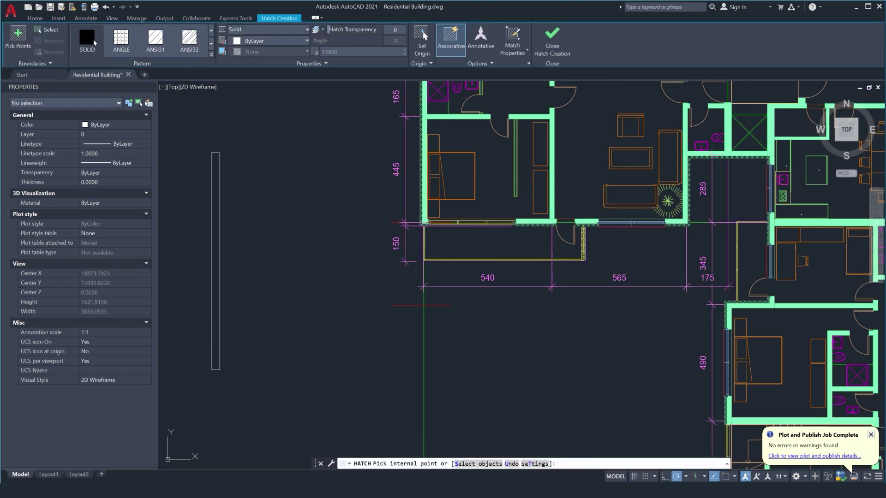
{"action": "left_click", "coordinate": [215, 190]}
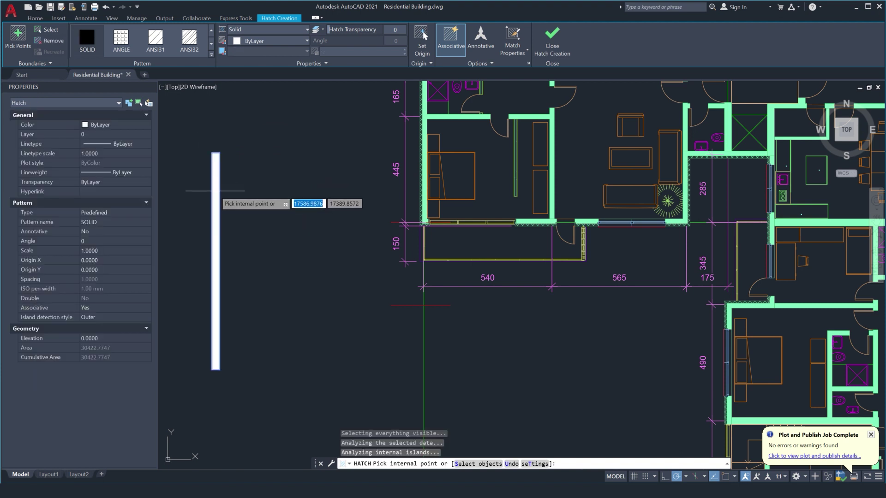
{"action": "key", "text": "Return"}
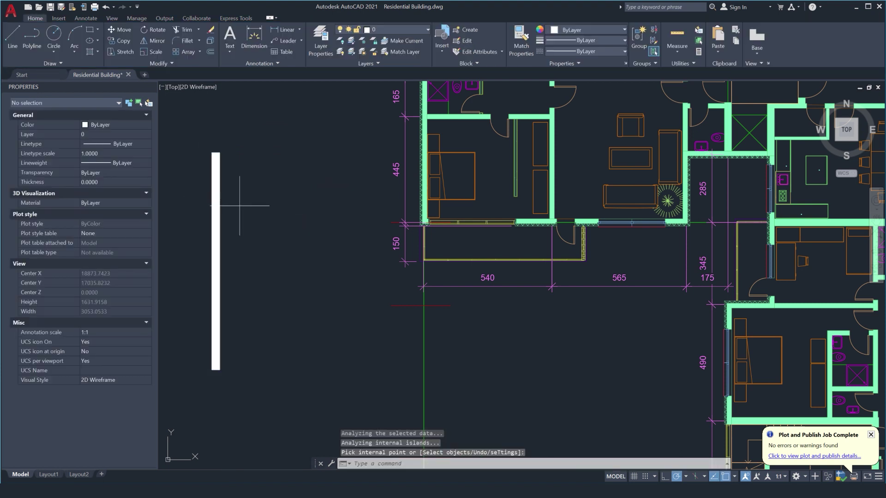
{"action": "left_click", "coordinate": [240, 205]}
{"action": "left_click", "coordinate": [199, 211]}
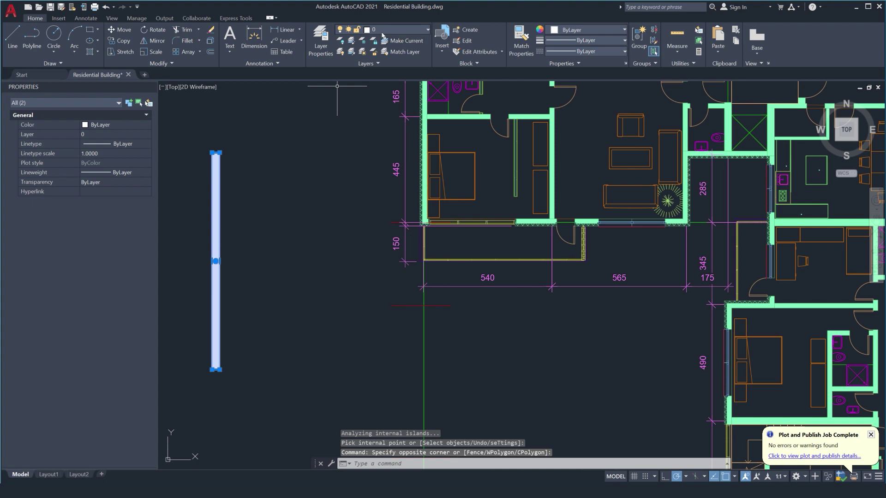
{"action": "left_click", "coordinate": [397, 29]}
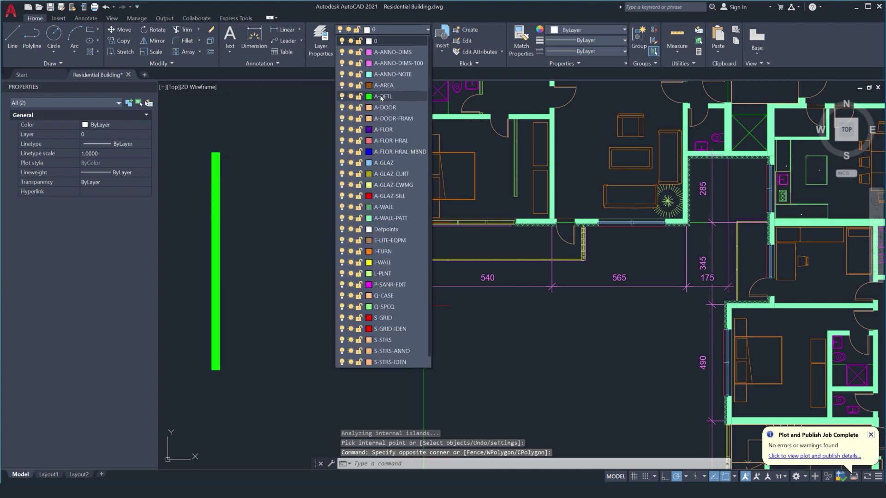
{"action": "left_click", "coordinate": [392, 205]}
{"action": "scroll", "coordinate": [235, 252], "scroll_direction": "down", "scroll_amount": 4}
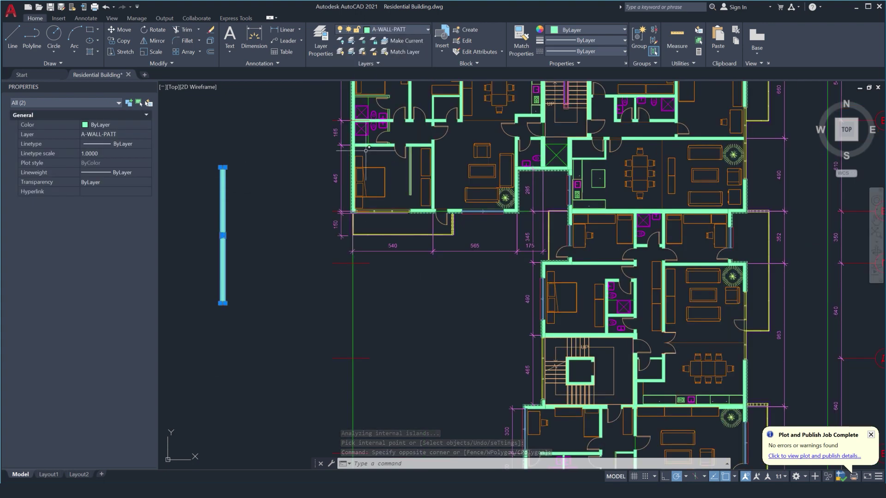
{"action": "key", "text": "Delete"}
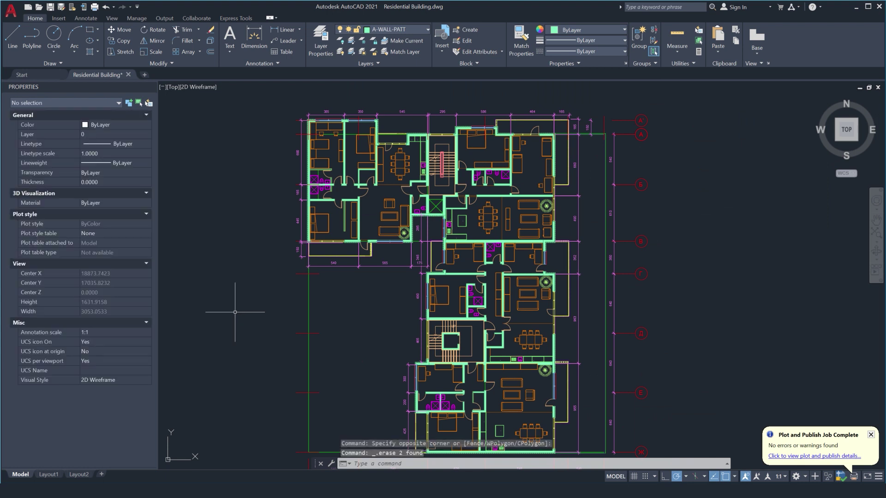
Step: Turn off all 31 layers in Layer Properties, including the current layer
{"action": "scroll", "coordinate": [253, 202], "scroll_direction": "down", "scroll_amount": 2}
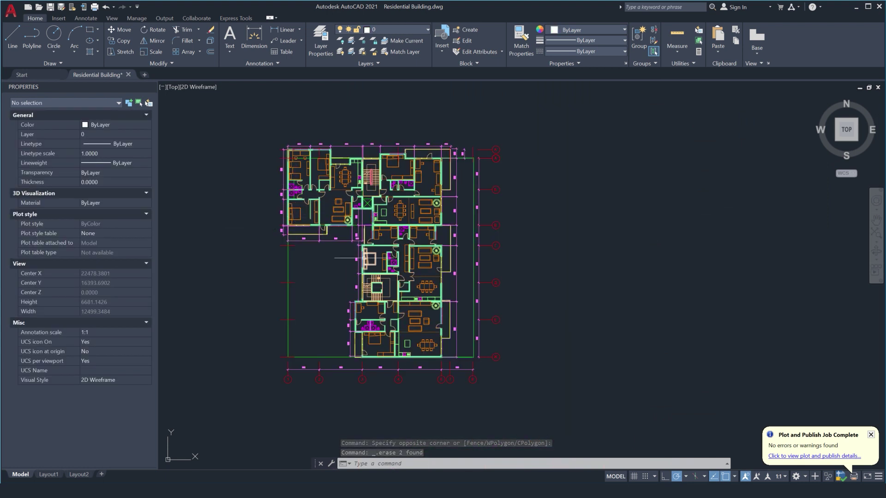
{"action": "left_click", "coordinate": [321, 41]}
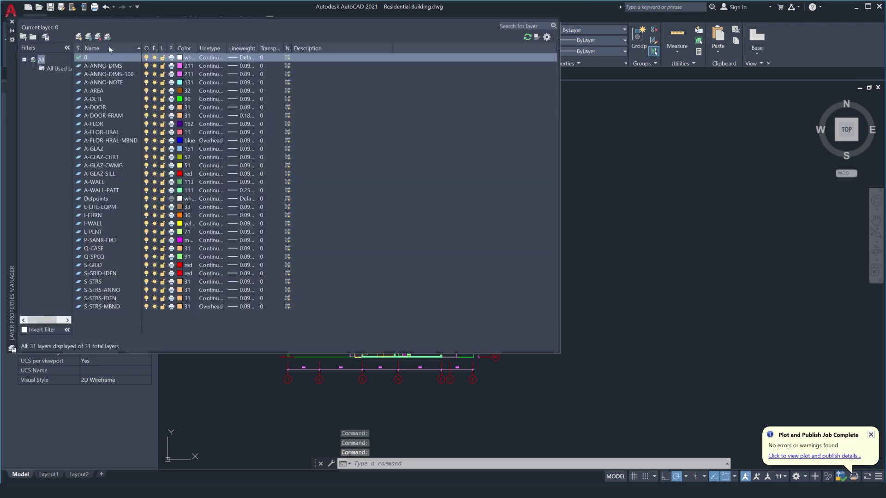
{"action": "left_click", "coordinate": [106, 307], "text": "shift"}
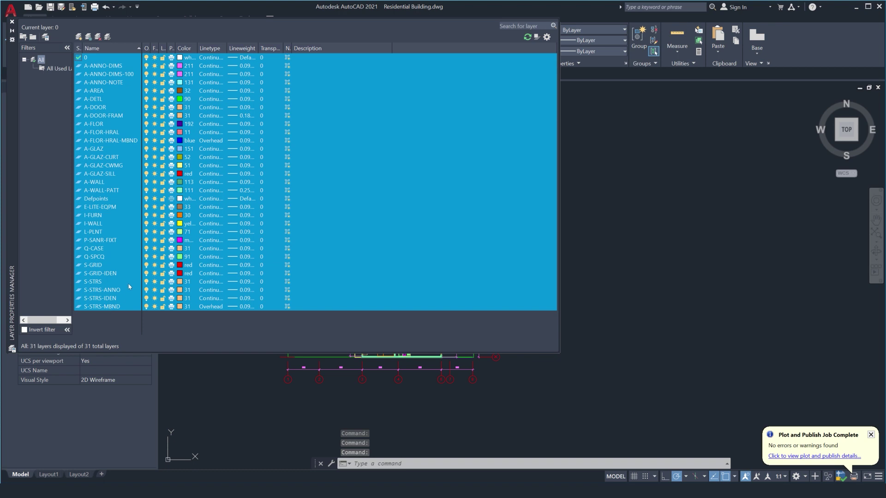
{"action": "left_click", "coordinate": [147, 290]}
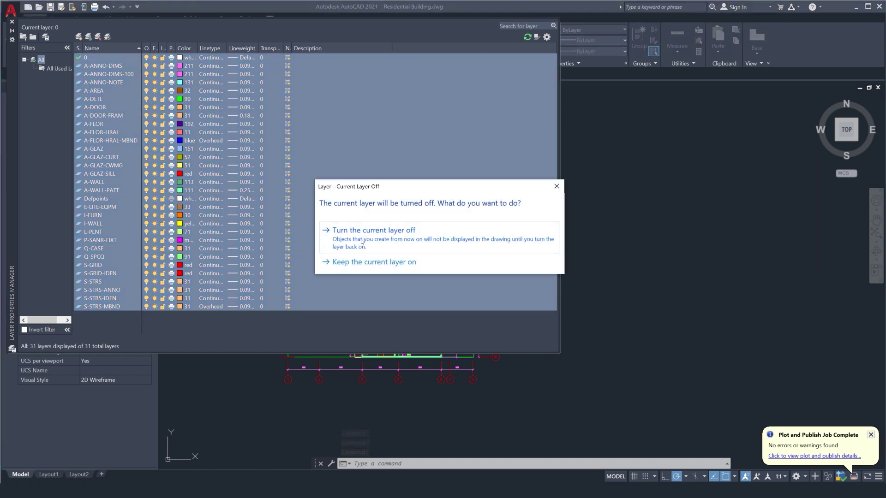
{"action": "left_click", "coordinate": [360, 241]}
{"action": "left_click", "coordinate": [115, 290]}
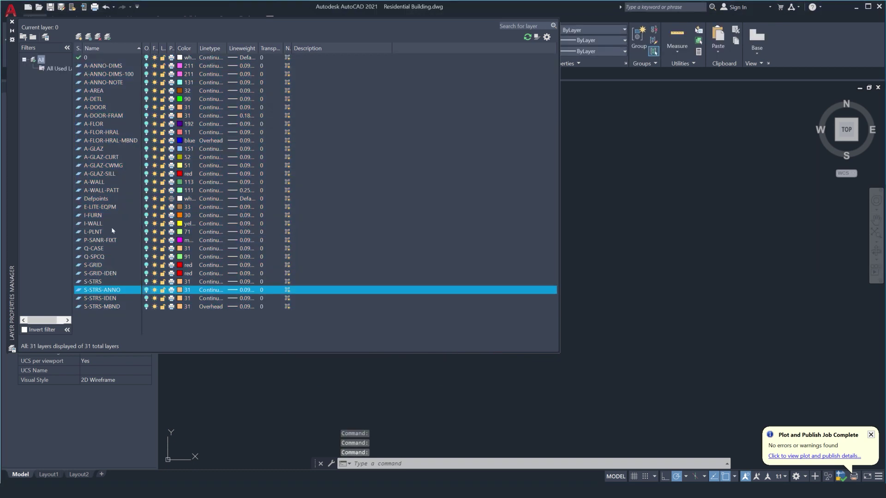
Step: Turn A-WALL and A-WALL-PATT back on so only the walls show
{"action": "left_click", "coordinate": [117, 182]}
{"action": "left_click", "coordinate": [147, 182]}
{"action": "left_click", "coordinate": [12, 22]}
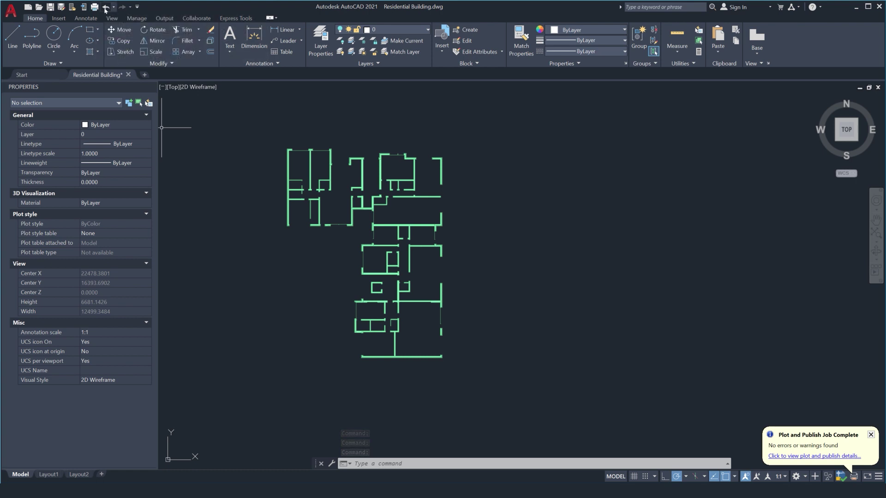
{"action": "left_click", "coordinate": [137, 7]}
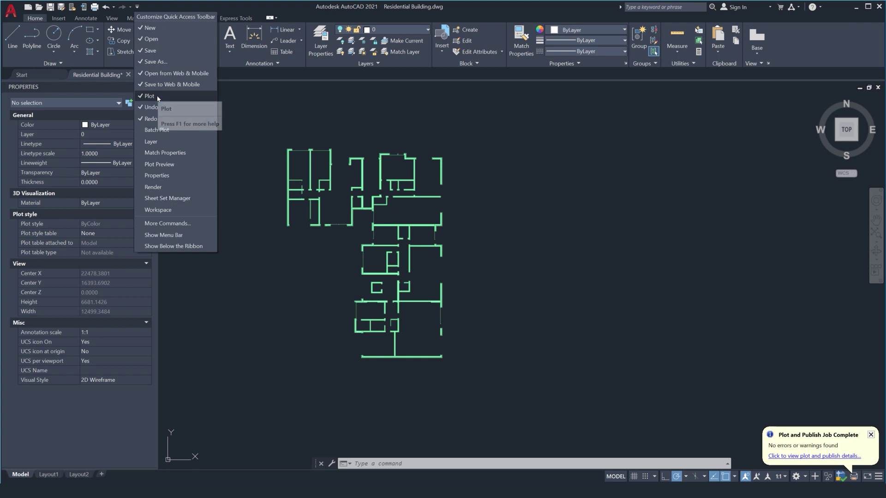
{"action": "key", "text": "Escape"}
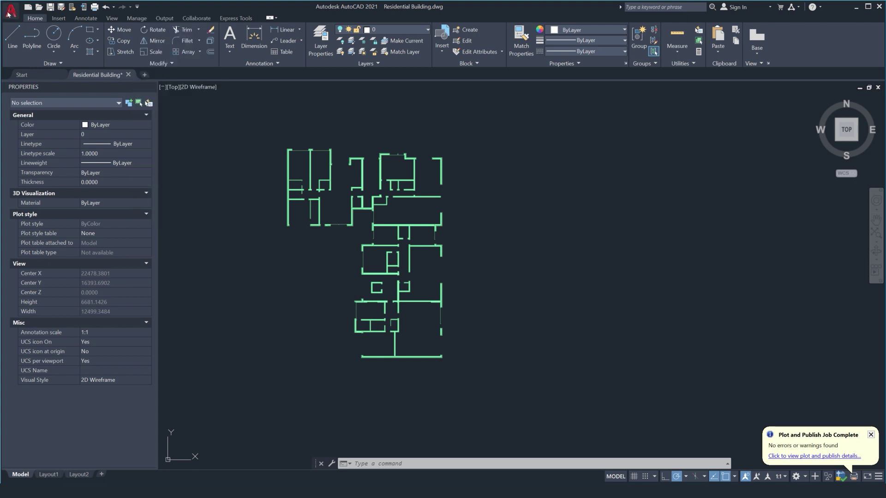
{"action": "left_click", "coordinate": [9, 12]}
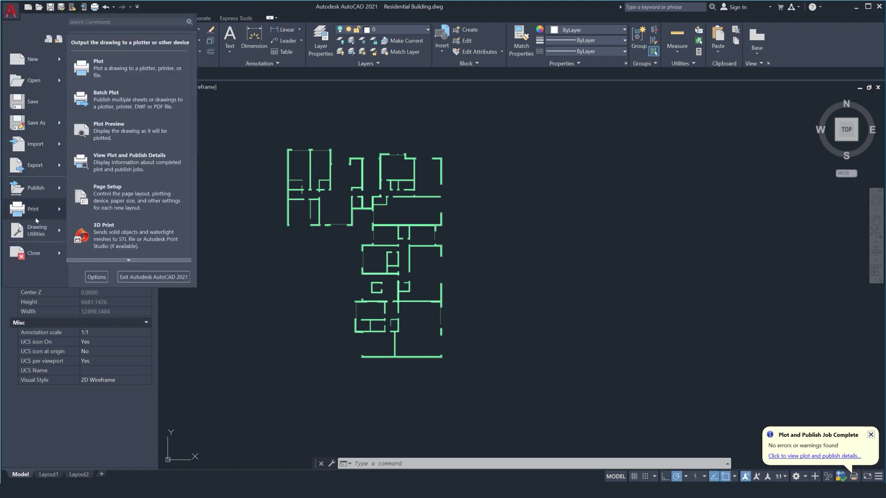
Step: Set the plot printer to Adobe PDF with A2 paper
{"action": "left_click", "coordinate": [278, 270]}
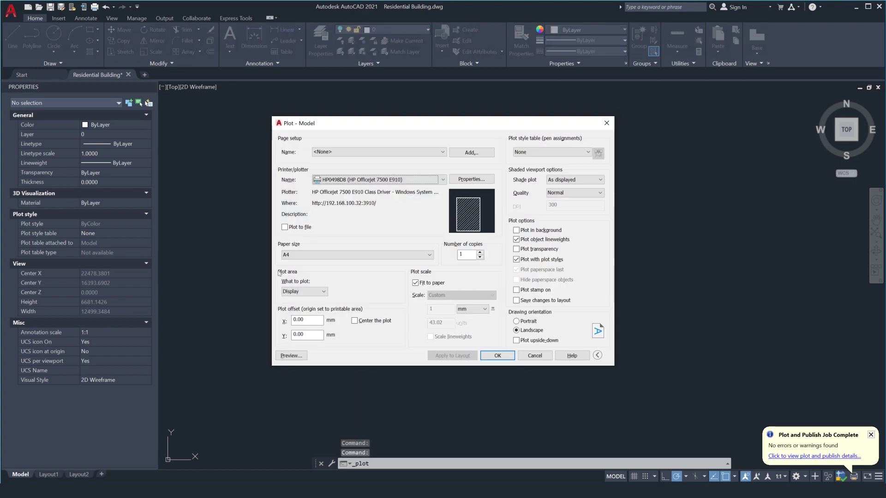
{"action": "left_click", "coordinate": [325, 181]}
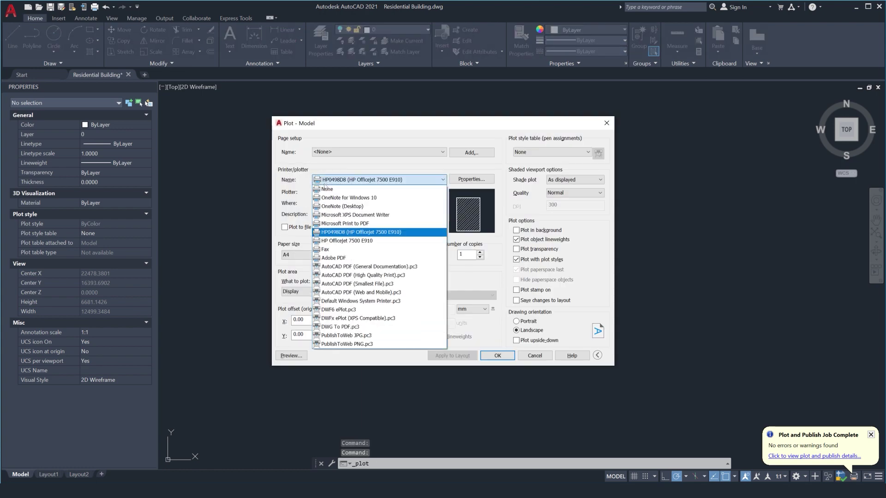
{"action": "left_click", "coordinate": [328, 258]}
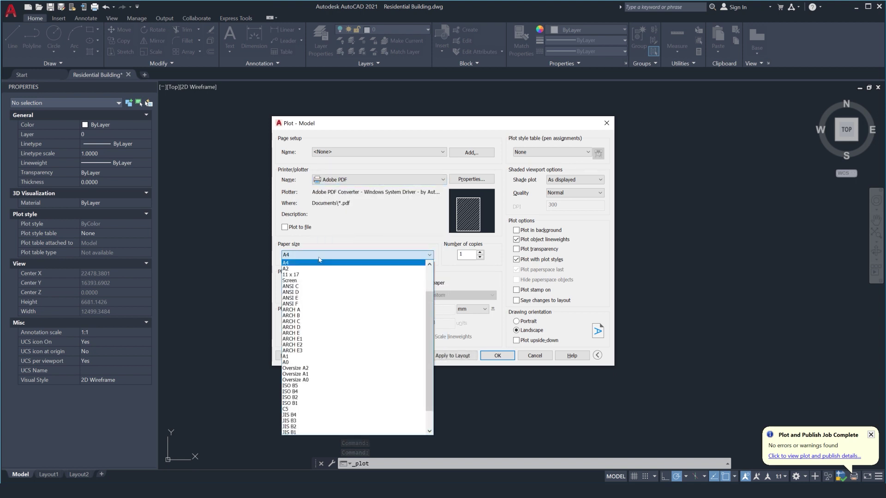
{"action": "scroll", "coordinate": [305, 360], "scroll_direction": "up", "scroll_amount": 2}
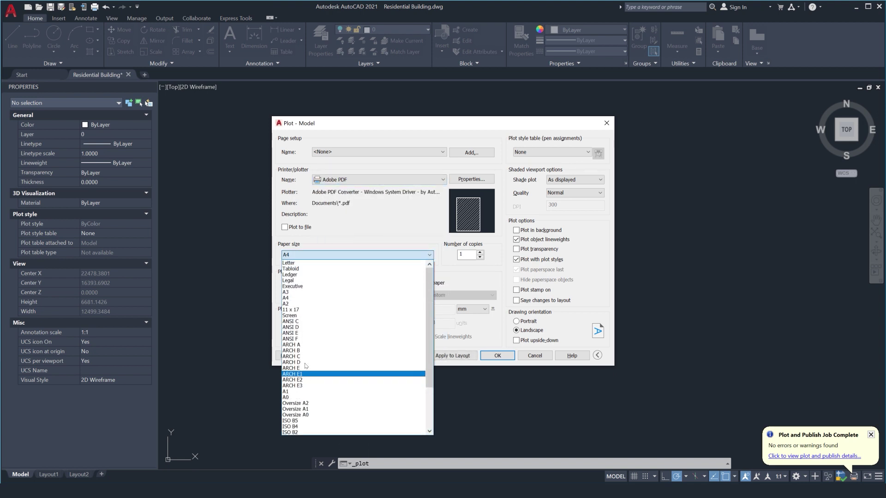
{"action": "left_click", "coordinate": [291, 305]}
Step: Plot a window around the whole plan, centred, at 1 mm = 10 units
{"action": "left_click", "coordinate": [305, 293]}
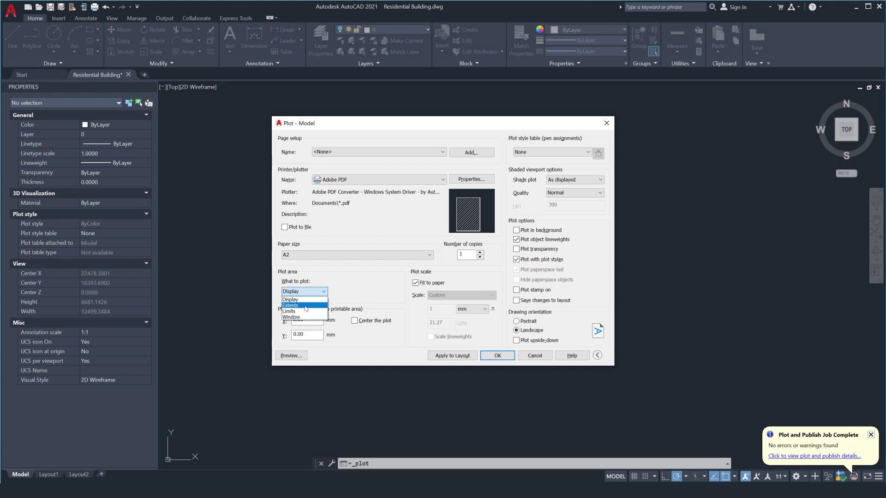
{"action": "left_click", "coordinate": [304, 322]}
{"action": "left_click", "coordinate": [455, 369]}
{"action": "left_click", "coordinate": [283, 142]}
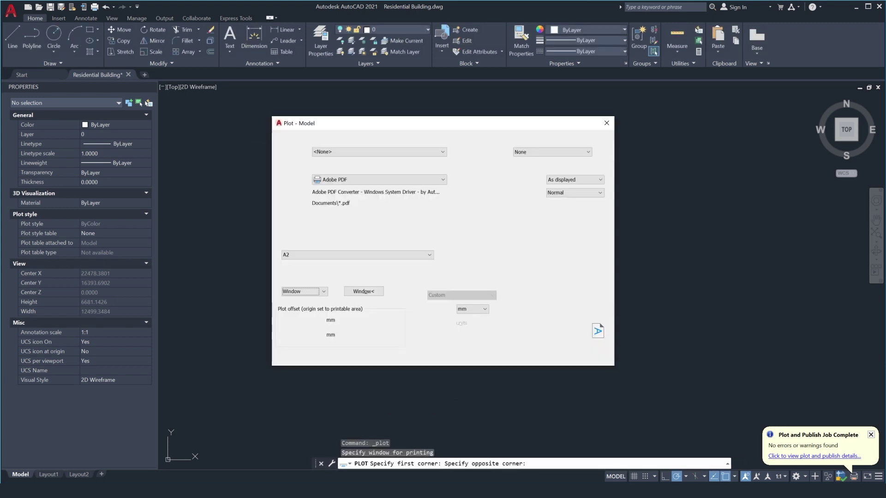
{"action": "left_click", "coordinate": [355, 321]}
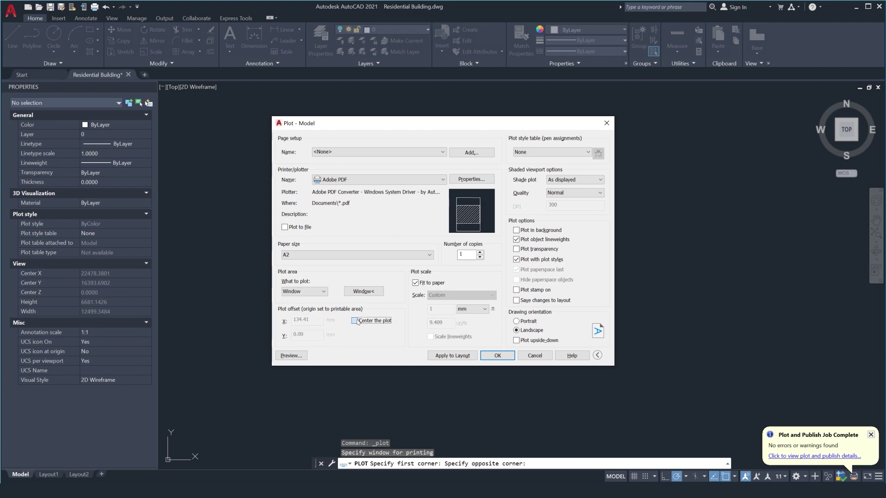
{"action": "left_click", "coordinate": [415, 283]}
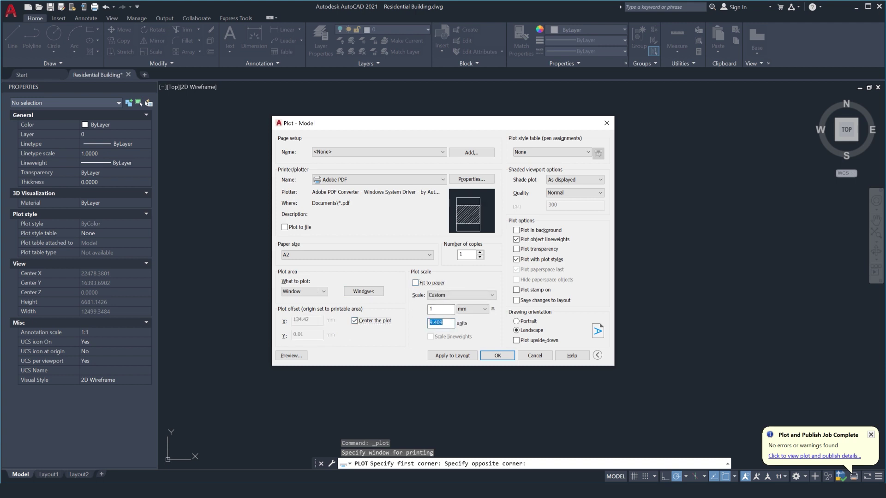
{"action": "type", "text": "10"}
Step: Use monochrome.ctb, portrait orientation, lineweights and transparency, then preview the plot
{"action": "left_click", "coordinate": [530, 152]}
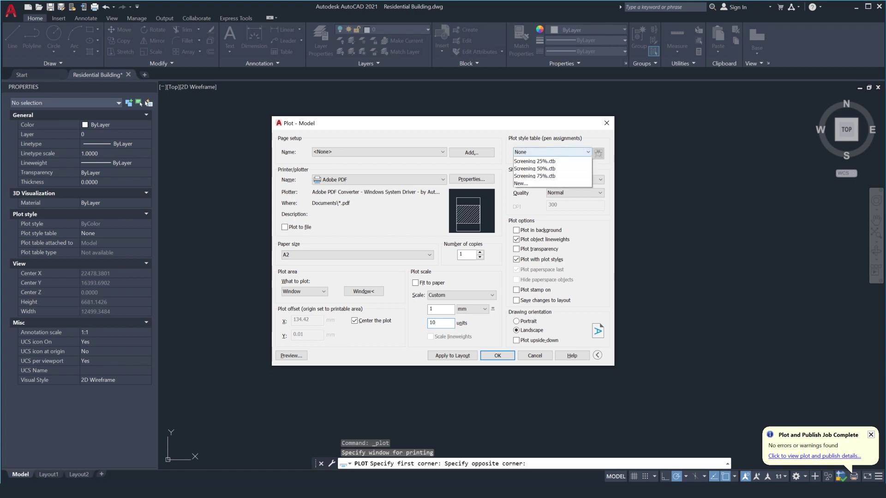
{"action": "left_click", "coordinate": [523, 201]}
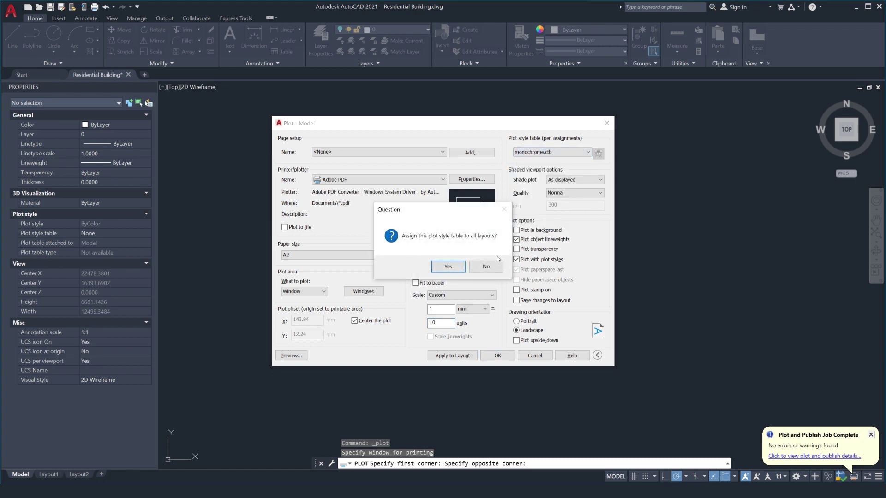
{"action": "left_click", "coordinate": [478, 268]}
{"action": "left_click", "coordinate": [517, 321]}
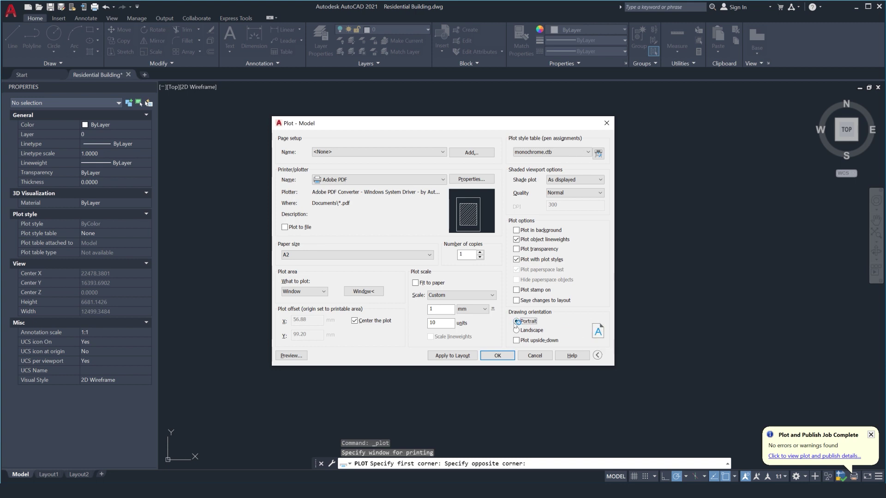
{"action": "left_click", "coordinate": [516, 240]}
{"action": "left_click", "coordinate": [516, 249]}
{"action": "key", "text": "Return"}
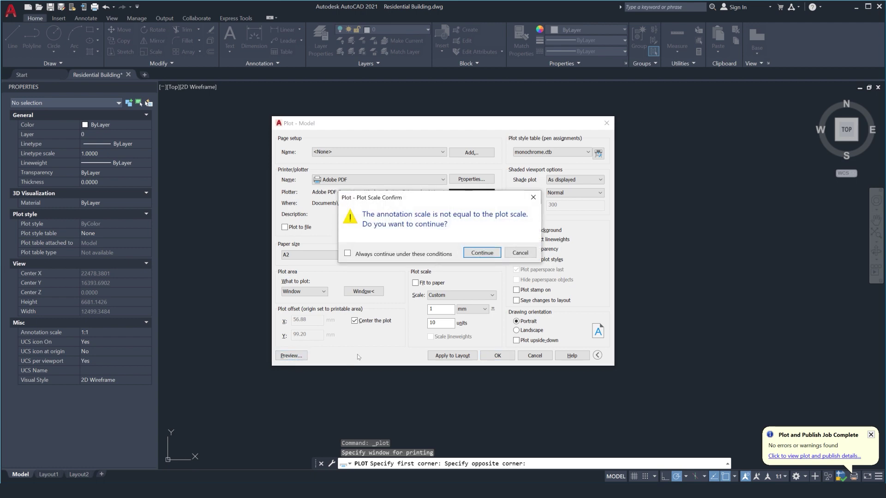
{"action": "left_click", "coordinate": [465, 254]}
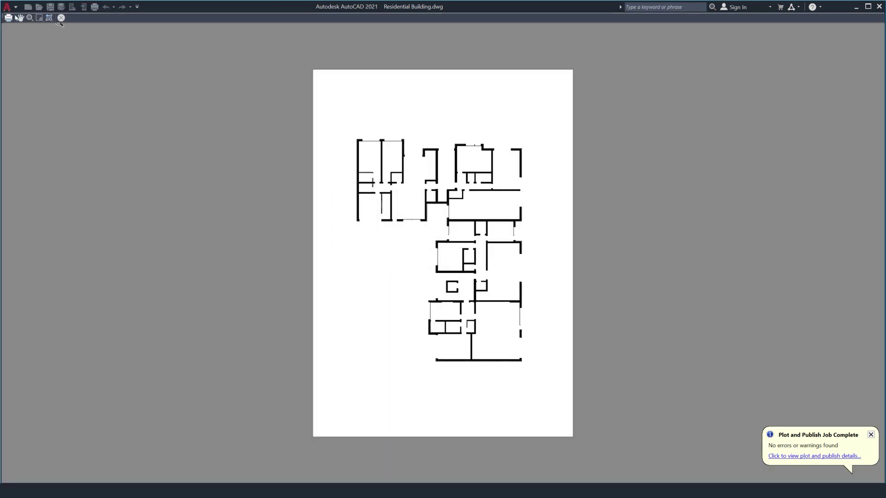
Step: Plot the walls-only plan to a PDF named 1, then close the opened PDF
{"action": "left_click", "coordinate": [8, 18]}
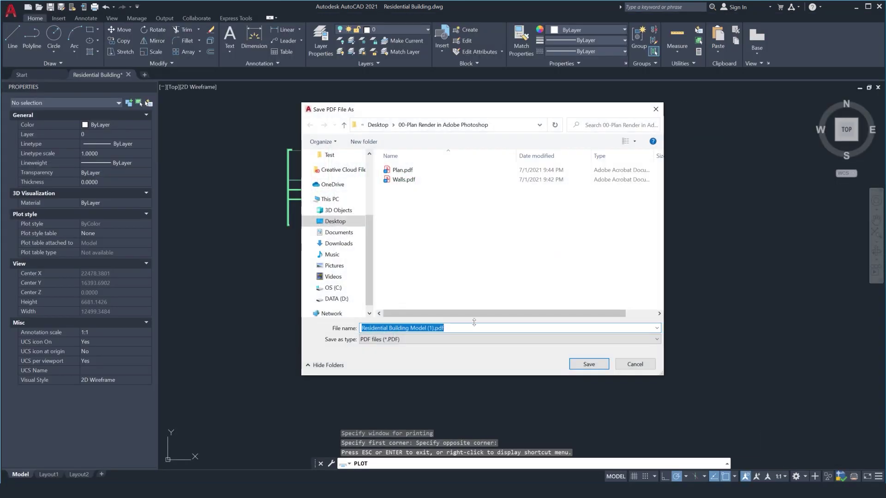
{"action": "type", "text": "1"}
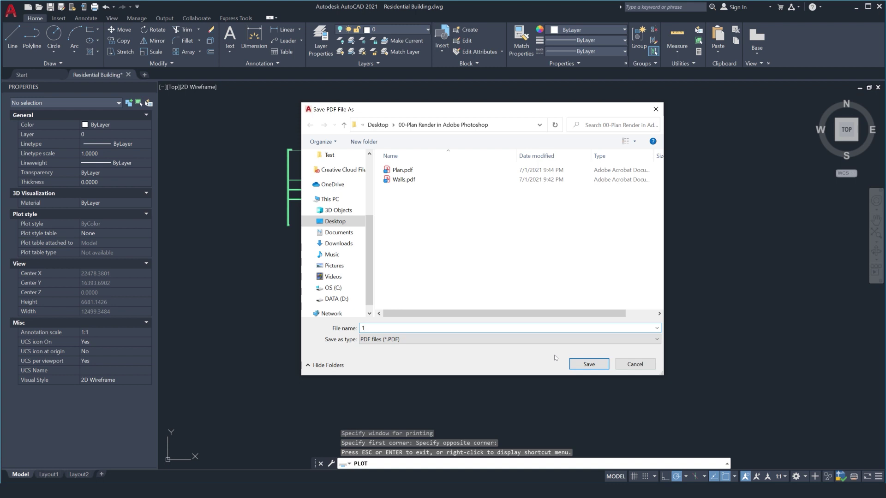
{"action": "left_click", "coordinate": [588, 364]}
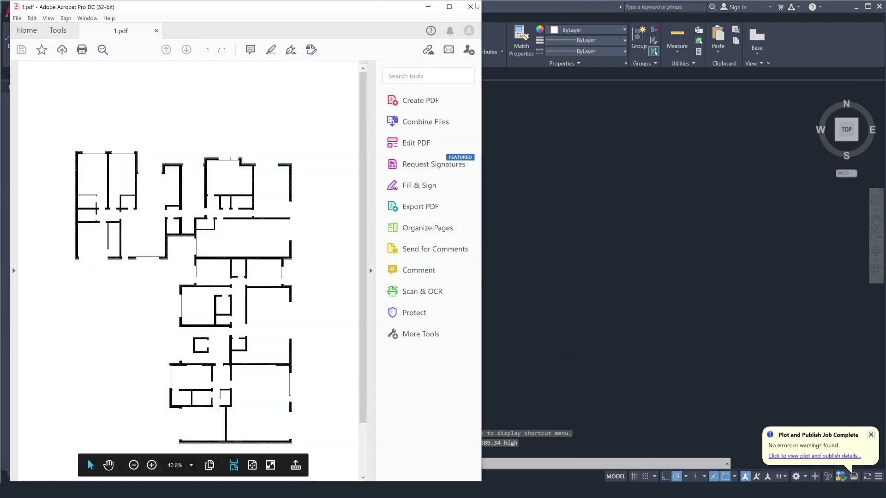
{"action": "left_click", "coordinate": [476, 7]}
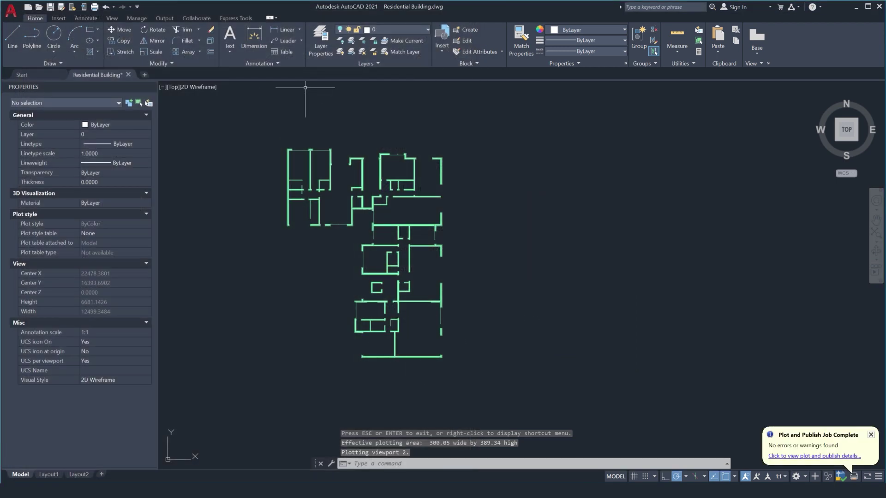
Step: Turn all layers back on except A-WALL in Layer Properties
{"action": "left_click", "coordinate": [321, 41]}
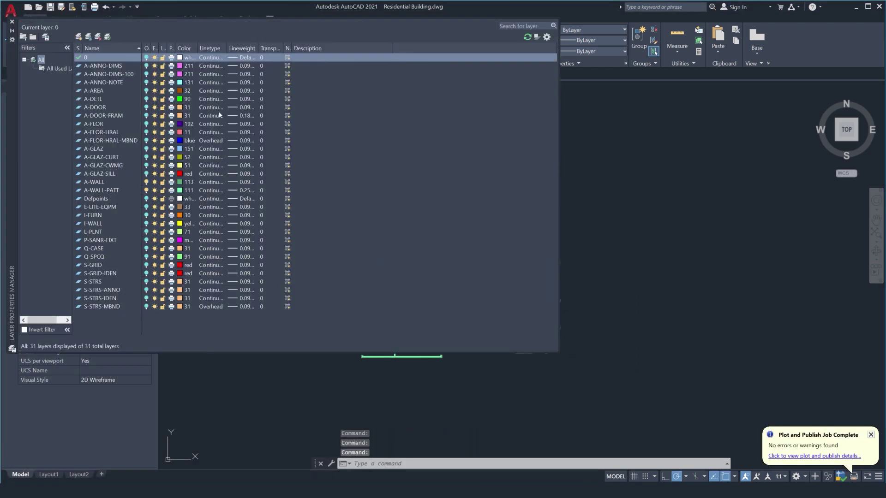
{"action": "left_click", "coordinate": [107, 309], "text": "shift"}
{"action": "left_click", "coordinate": [147, 307]}
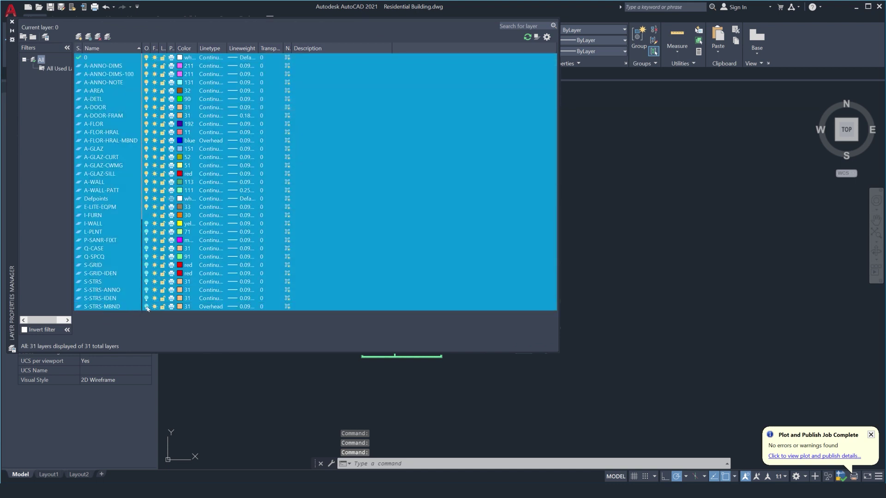
{"action": "left_click", "coordinate": [118, 183]}
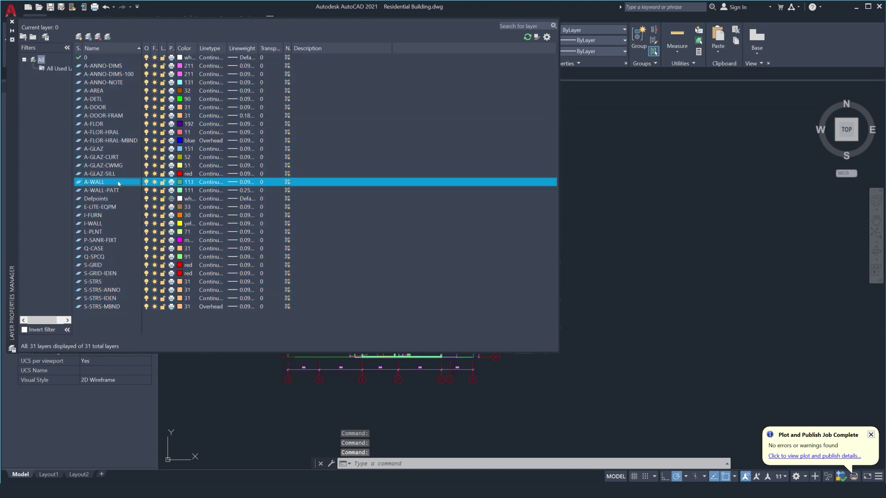
{"action": "left_click", "coordinate": [147, 182]}
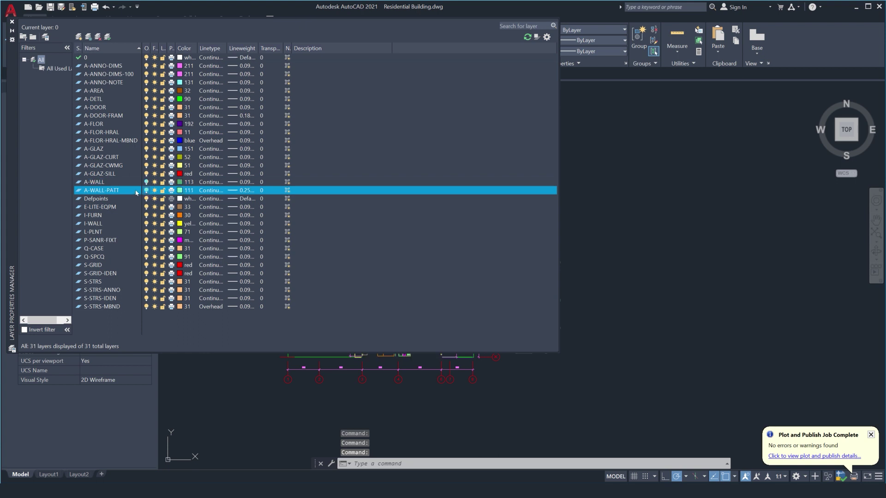
{"action": "left_click", "coordinate": [12, 22]}
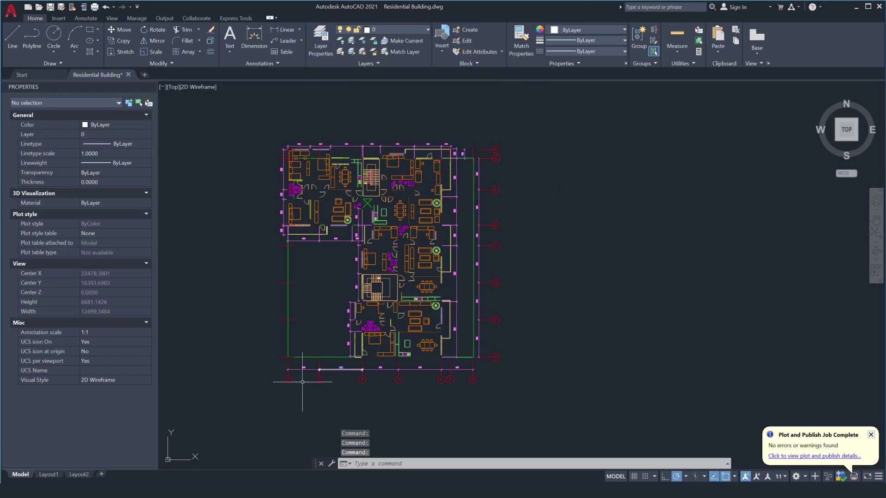
Step: Use LAYOFF to hide the A-DETL, S-GRID, A-ANNO-DIMS-100 and S-GRID-IDEN layers
{"action": "left_click", "coordinate": [342, 42]}
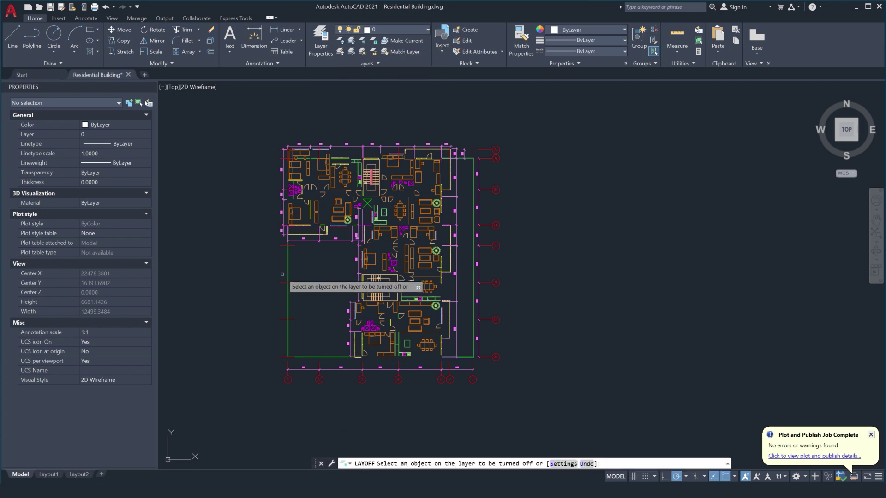
{"action": "left_click", "coordinate": [288, 274]}
{"action": "left_click", "coordinate": [288, 281]}
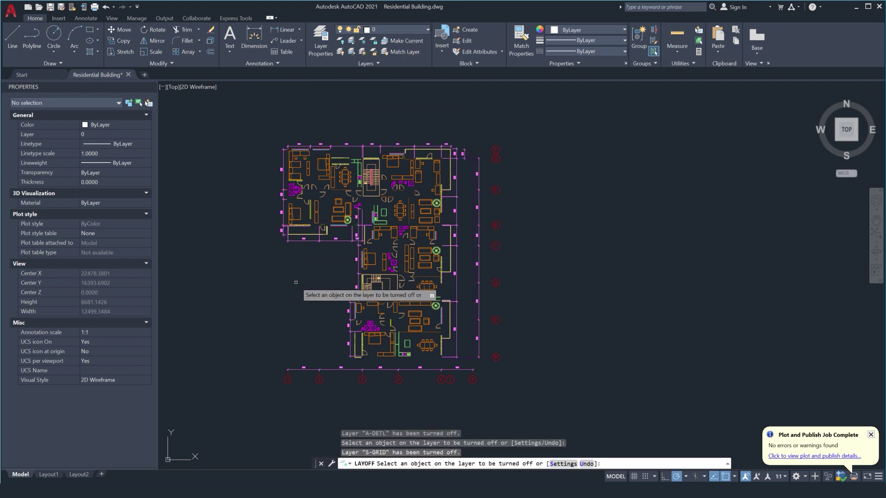
{"action": "left_click", "coordinate": [305, 240]}
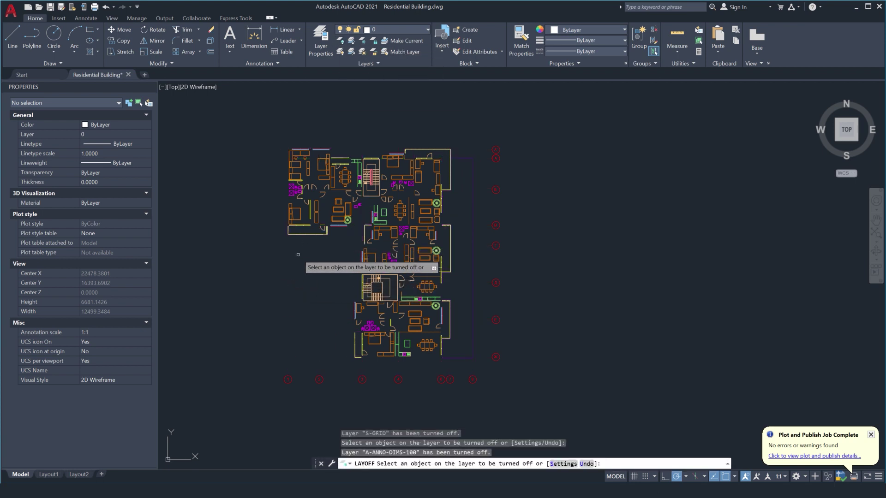
{"action": "left_click", "coordinate": [314, 380]}
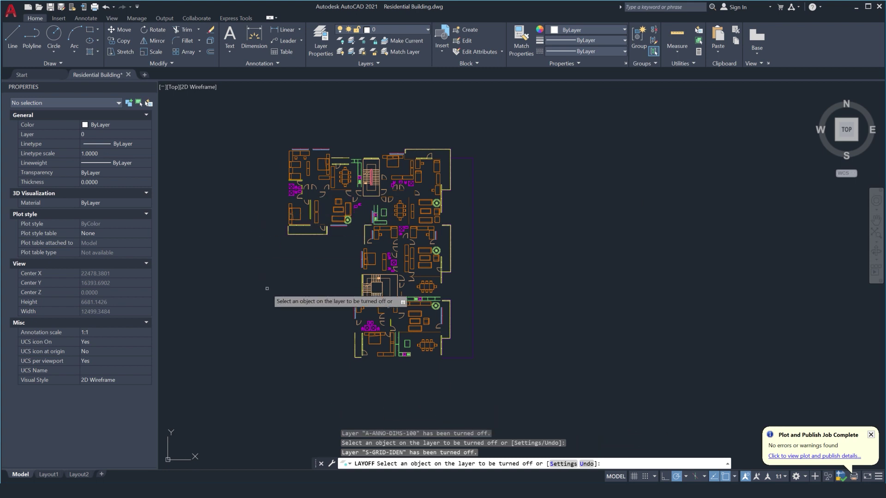
{"action": "key", "text": "Escape"}
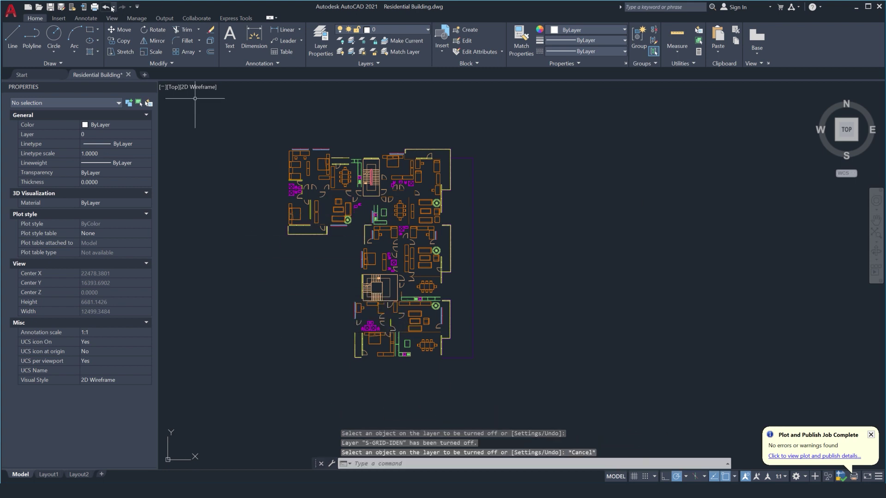
Step: Preview the furniture-only plan with the <Previous plot> page setup, accepting the scale warning
{"action": "left_click", "coordinate": [95, 7]}
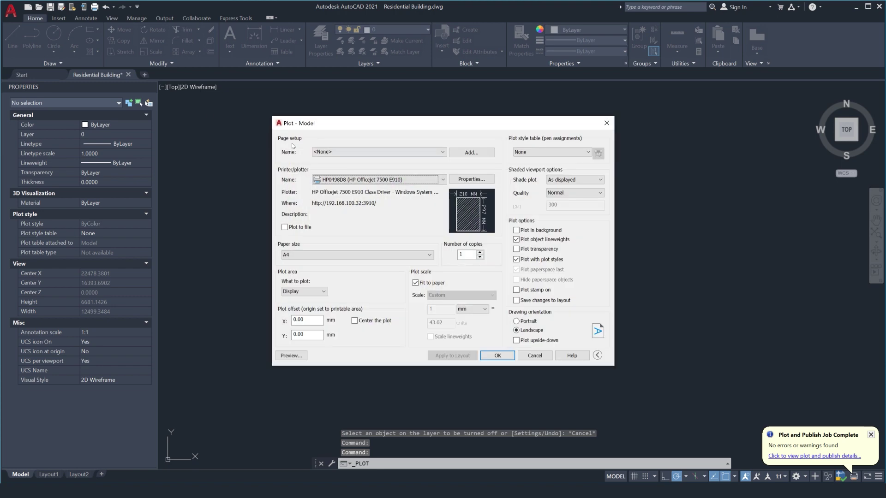
{"action": "left_click", "coordinate": [339, 152]}
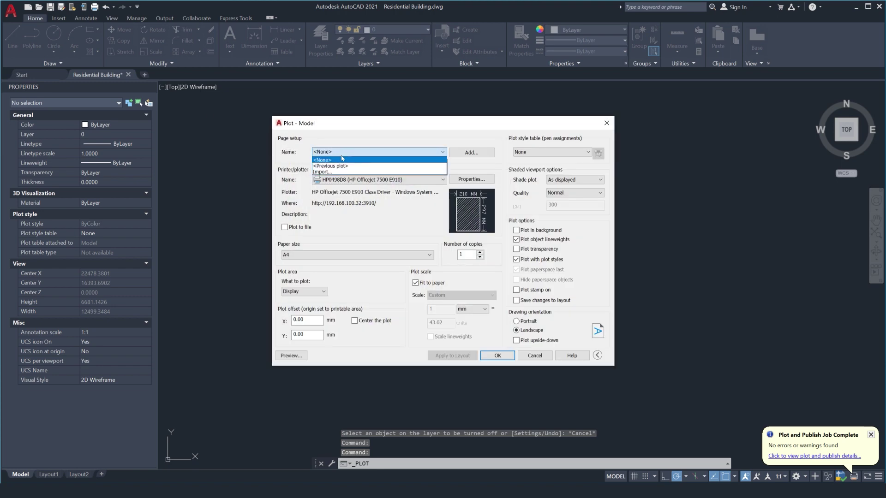
{"action": "left_click", "coordinate": [345, 167]}
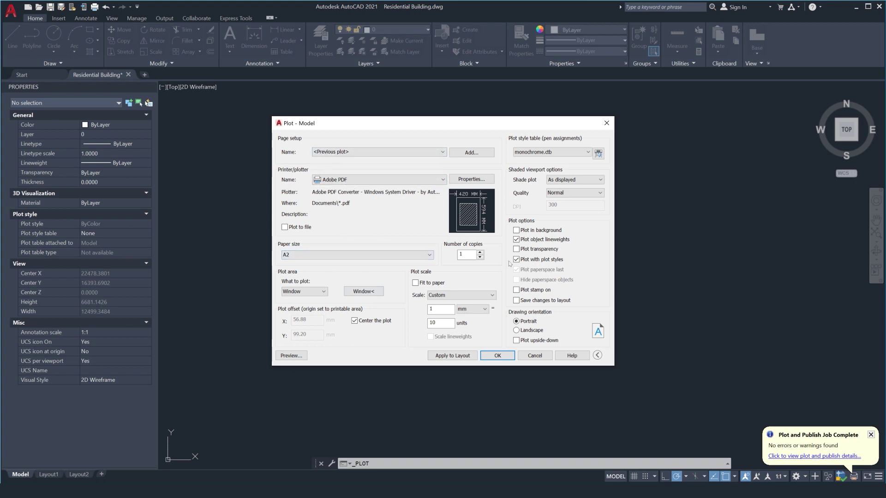
{"action": "left_click", "coordinate": [291, 355]}
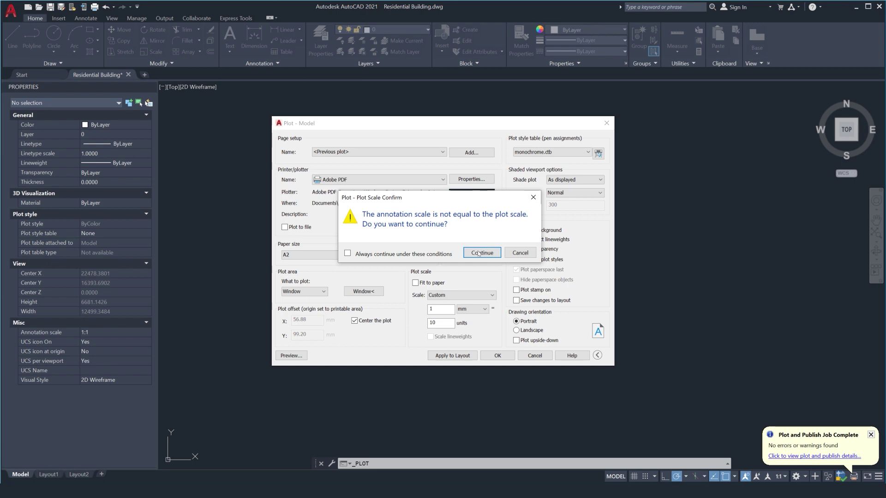
{"action": "left_click", "coordinate": [482, 257]}
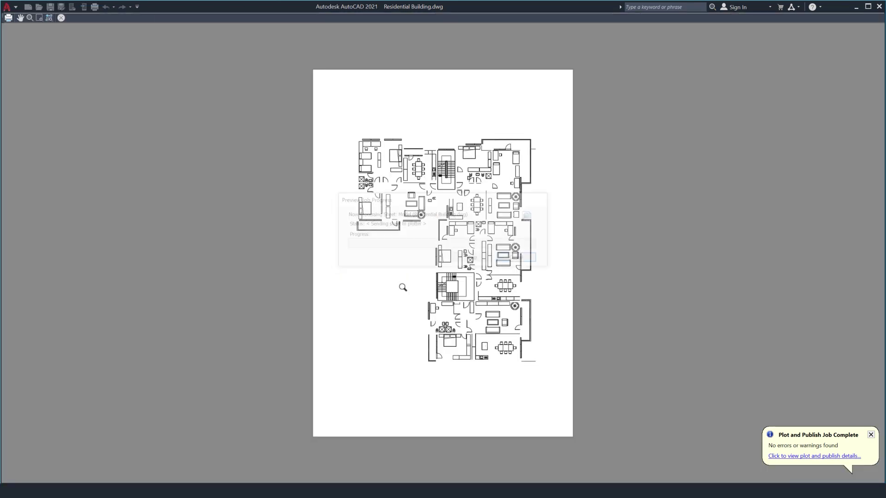
{"action": "scroll", "coordinate": [508, 145], "scroll_direction": "up", "scroll_amount": 2}
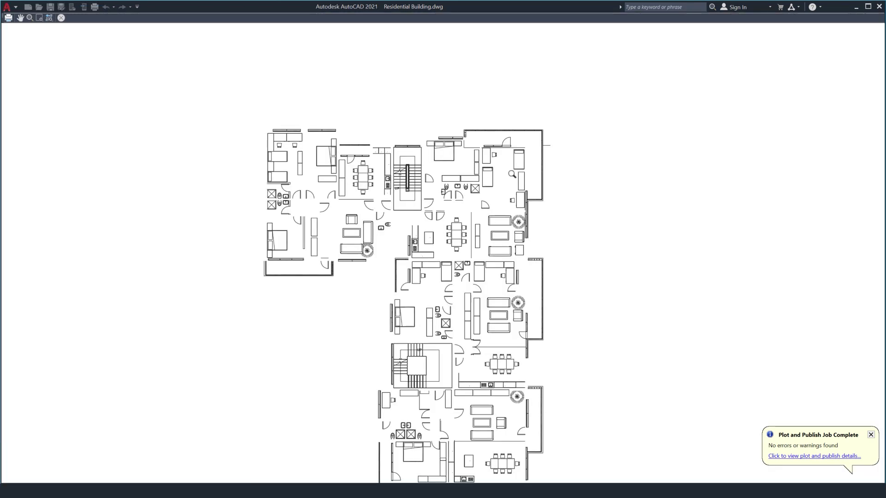
{"action": "left_click", "coordinate": [9, 18]}
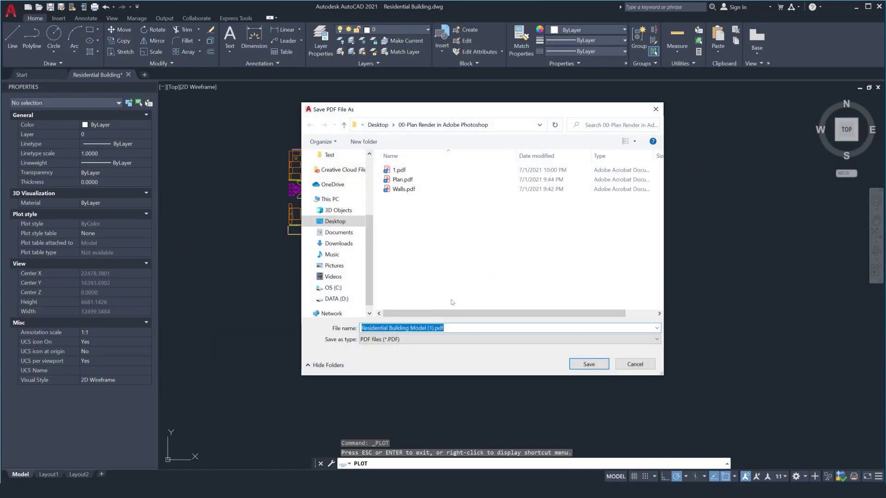
Step: Save the furniture plot as 2.pdf and view it in Acrobat
{"action": "type", "text": "2"}
{"action": "left_click", "coordinate": [607, 365]}
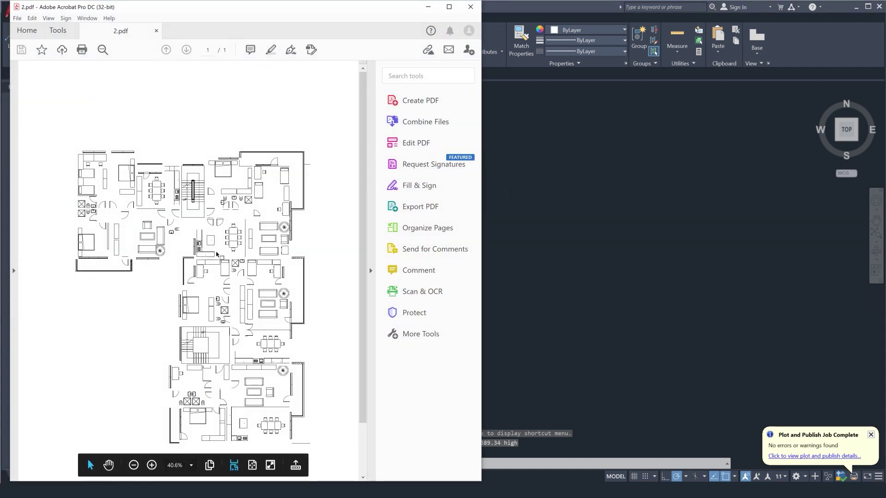
{"action": "scroll", "coordinate": [235, 242], "scroll_direction": "down", "scroll_amount": 3}
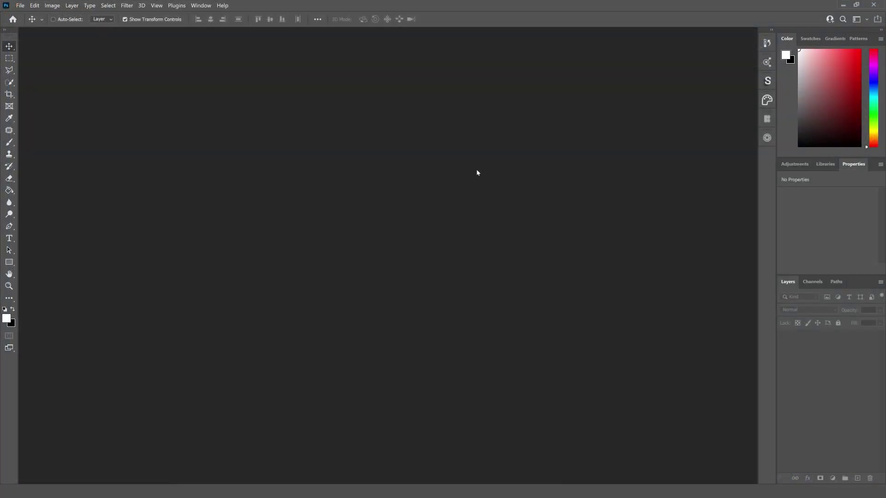
Step: Open 1.pdf and 2.pdf from the 00-Plan Render in Adobe Photoshop folder, importing 1.pdf
{"action": "key", "text": "ctrl+o"}
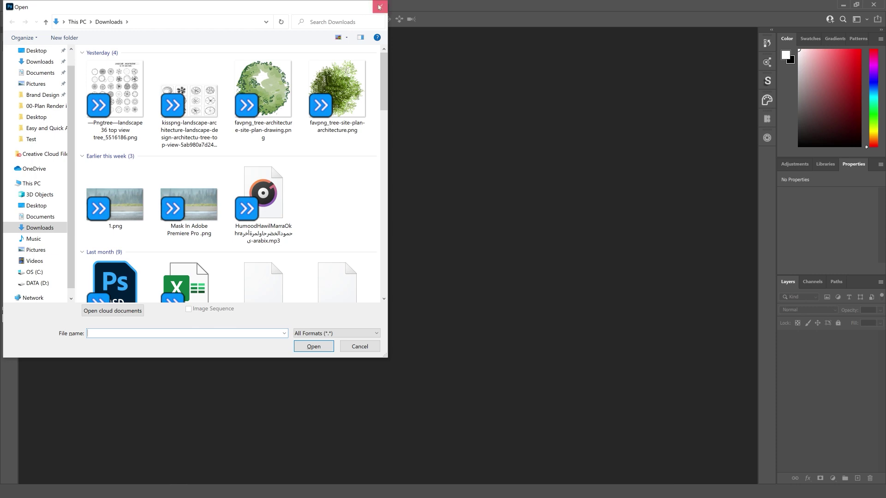
{"action": "left_click", "coordinate": [380, 6]}
{"action": "left_click", "coordinate": [20, 5]}
{"action": "left_click", "coordinate": [24, 24]}
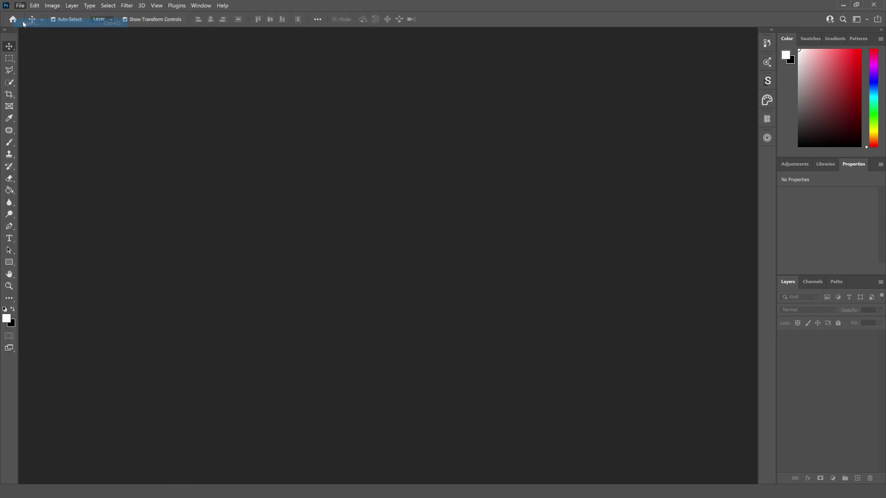
{"action": "left_click", "coordinate": [66, 23]}
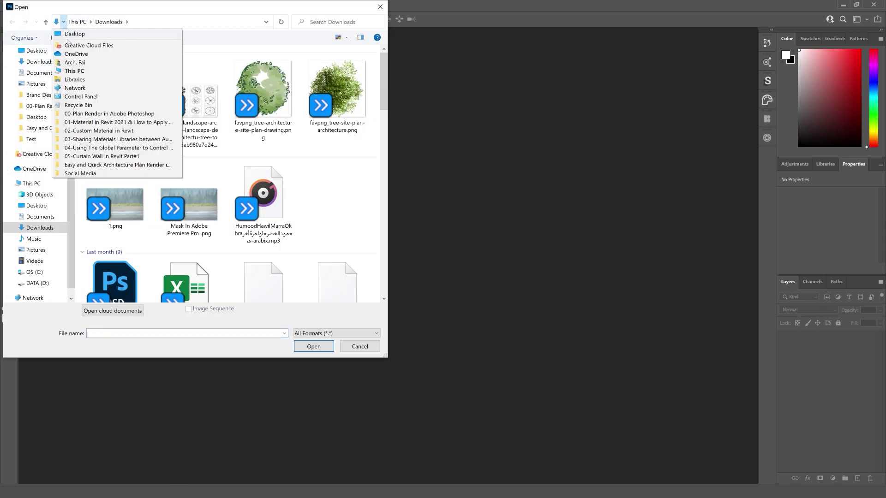
{"action": "left_click", "coordinate": [80, 114]}
{"action": "left_click", "coordinate": [101, 64]}
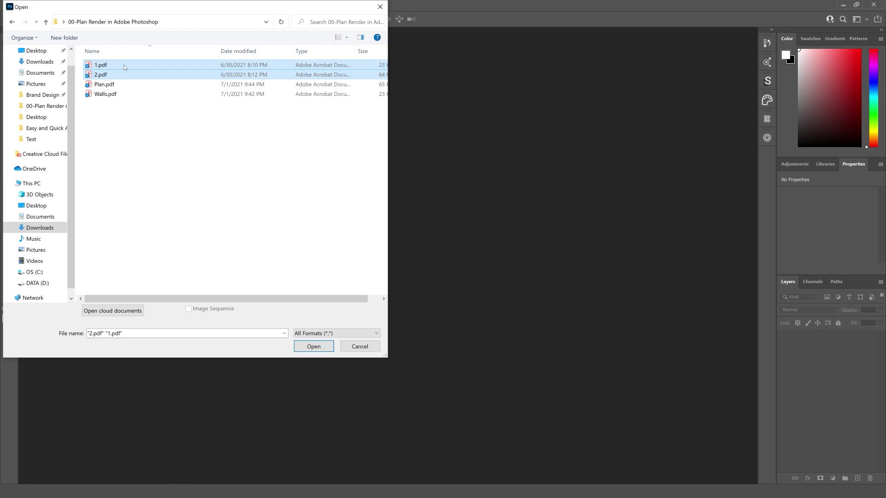
{"action": "left_click", "coordinate": [316, 351]}
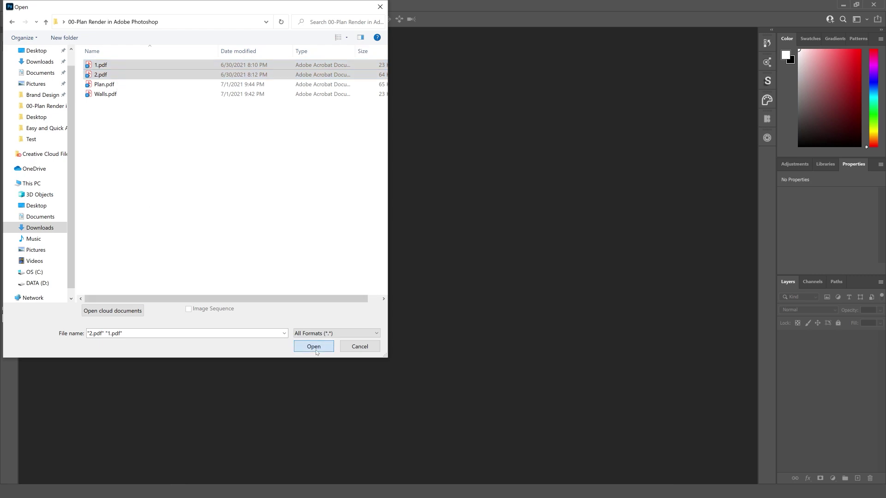
{"action": "left_click", "coordinate": [595, 300]}
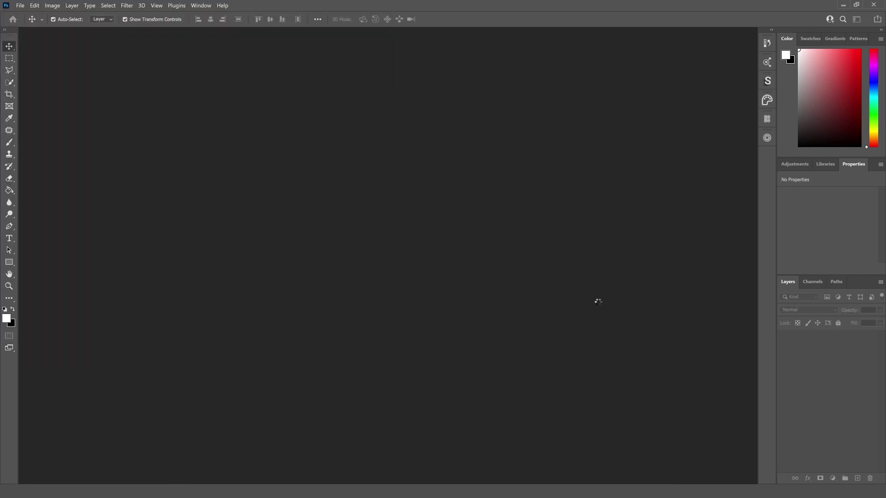
Step: Import 2.pdf, drag the walls layer from 1.pdf into it, and close 1.pdf unsaved
{"action": "left_click", "coordinate": [589, 298]}
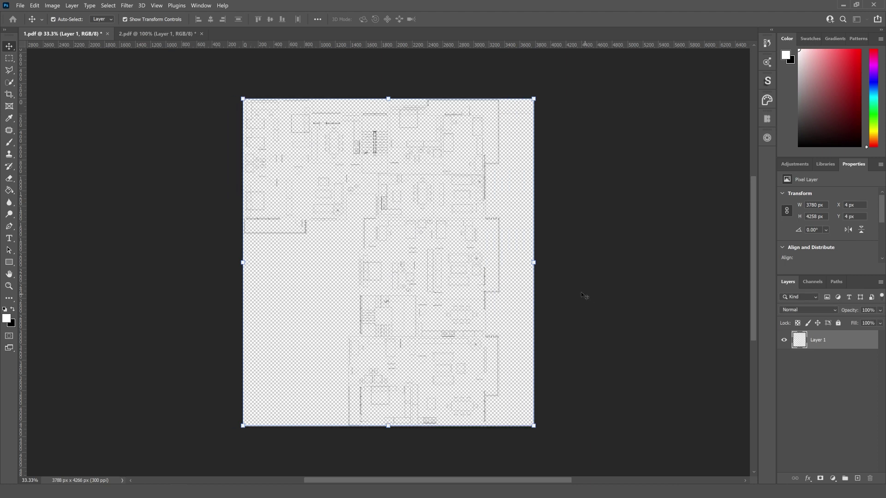
{"action": "left_click", "coordinate": [62, 33]}
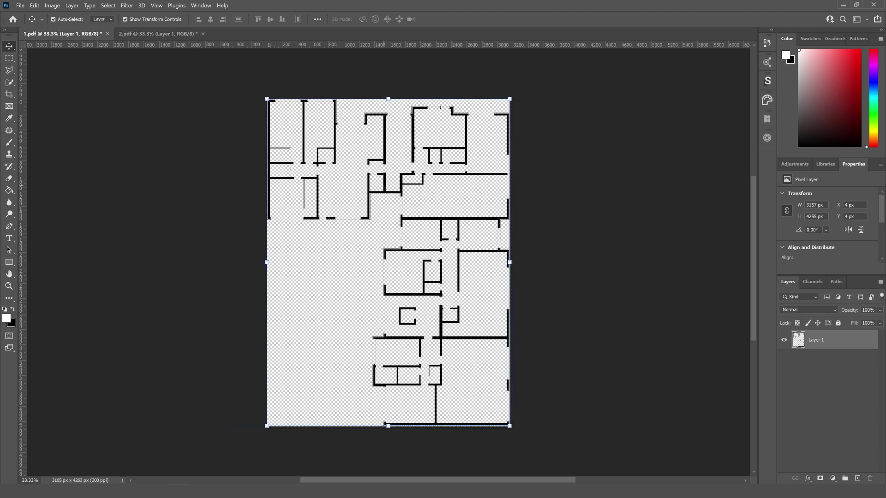
{"action": "left_click_drag", "start_coordinate": [818, 350], "coordinate": [350, 275]}
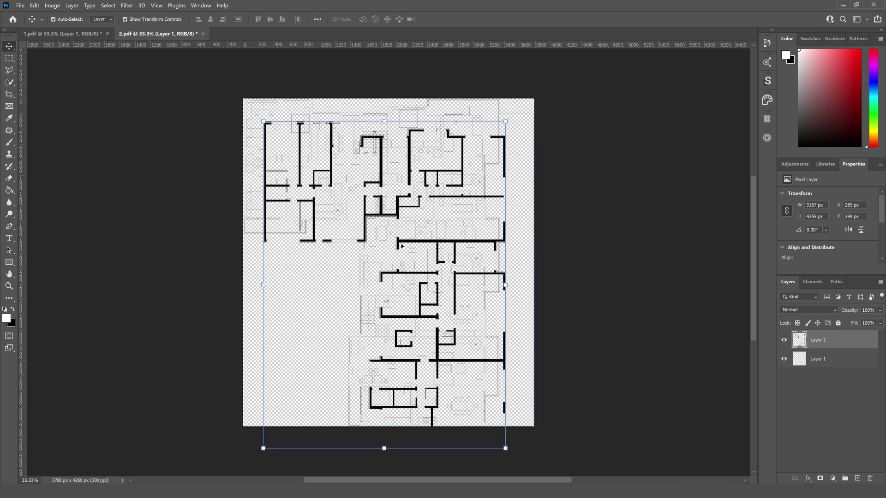
{"action": "left_click", "coordinate": [72, 34]}
{"action": "left_click", "coordinate": [107, 33]}
{"action": "left_click", "coordinate": [484, 194]}
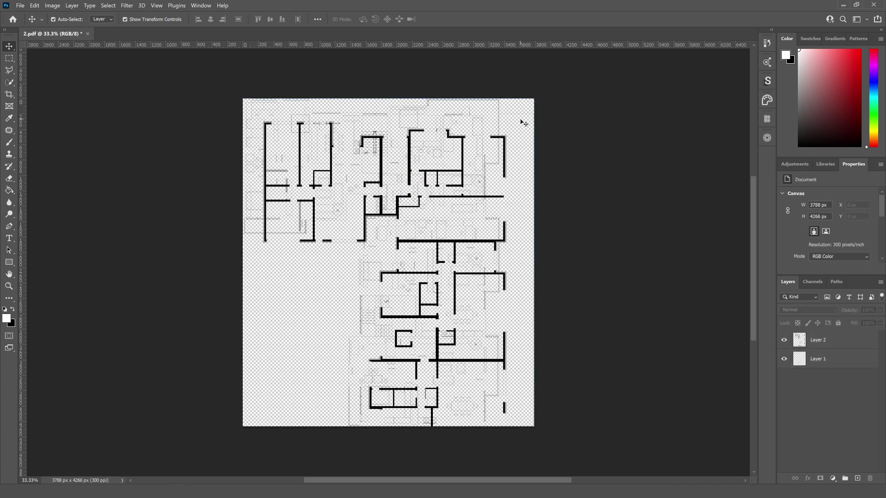
{"action": "left_click", "coordinate": [9, 94]}
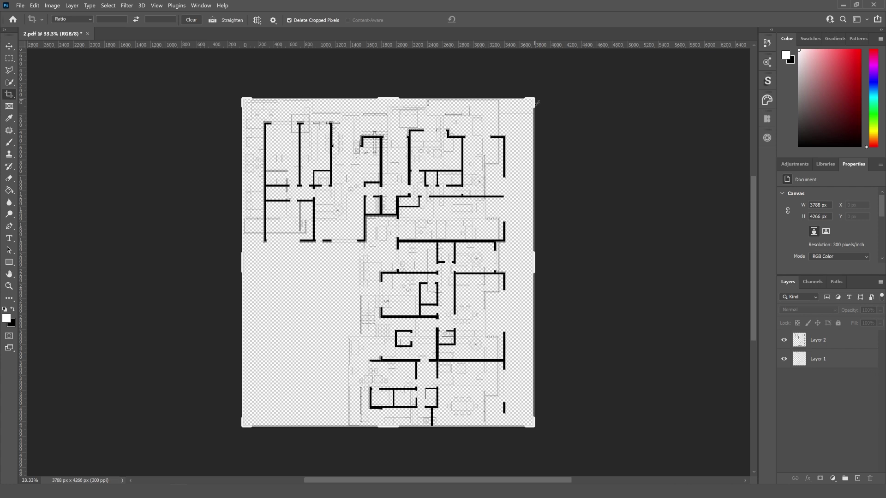
Step: Enlarge the canvas to 4238 × 5208 px and align the walls at X 228, Y 475 px
{"action": "mouse_move", "coordinate": [537, 103]}
{"action": "left_mouse_down"}
{"action": "mouse_move", "coordinate": [560, 73]}
{"action": "mouse_move", "coordinate": [542, 70]}
{"action": "mouse_move", "coordinate": [531, 76]}
{"action": "mouse_move", "coordinate": [577, 101]}
{"action": "mouse_move", "coordinate": [550, 81]}
{"action": "mouse_move", "coordinate": [552, 67]}
{"action": "left_mouse_up"}
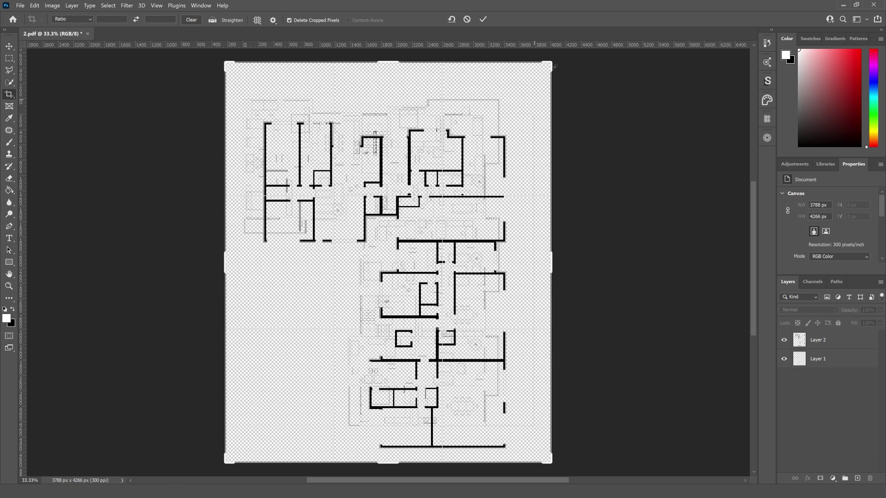
{"action": "left_click", "coordinate": [9, 46]}
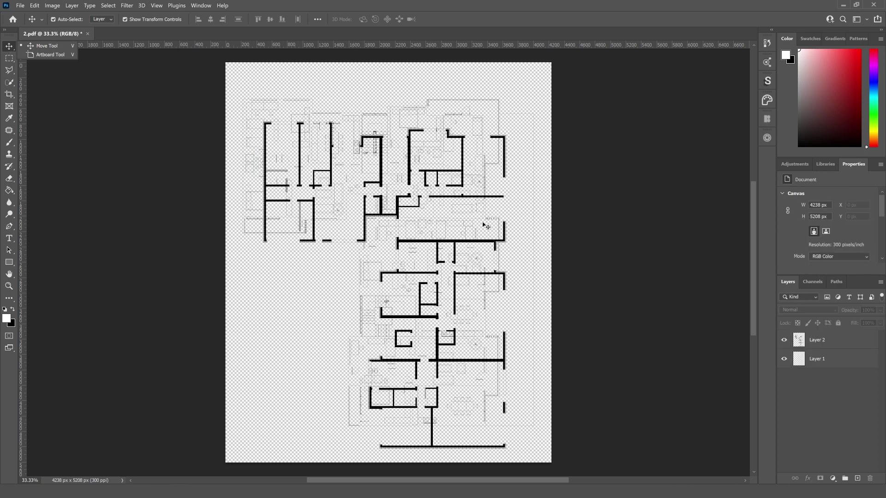
{"action": "left_click_drag", "start_coordinate": [512, 169], "coordinate": [486, 132]}
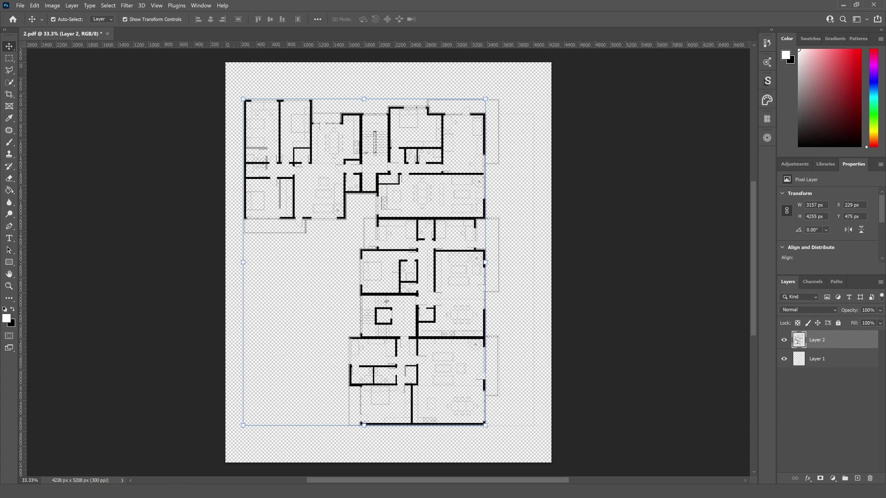
Step: Rename Layer 2 to Walls and Layer 1 to Plan
{"action": "left_click", "coordinate": [783, 340]}
{"action": "double_click", "coordinate": [817, 340]}
{"action": "left_click", "coordinate": [821, 358]}
{"action": "double_click", "coordinate": [818, 359]}
{"action": "type", "text": "Plan"}
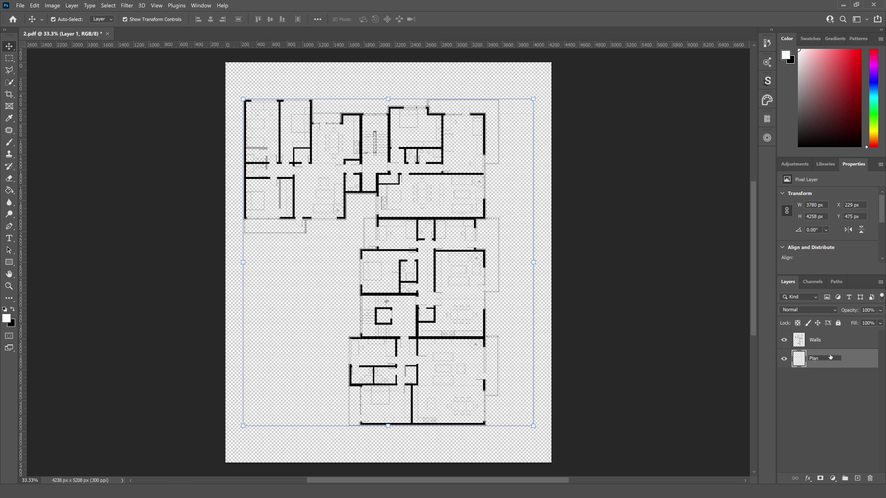
{"action": "left_click", "coordinate": [826, 340]}
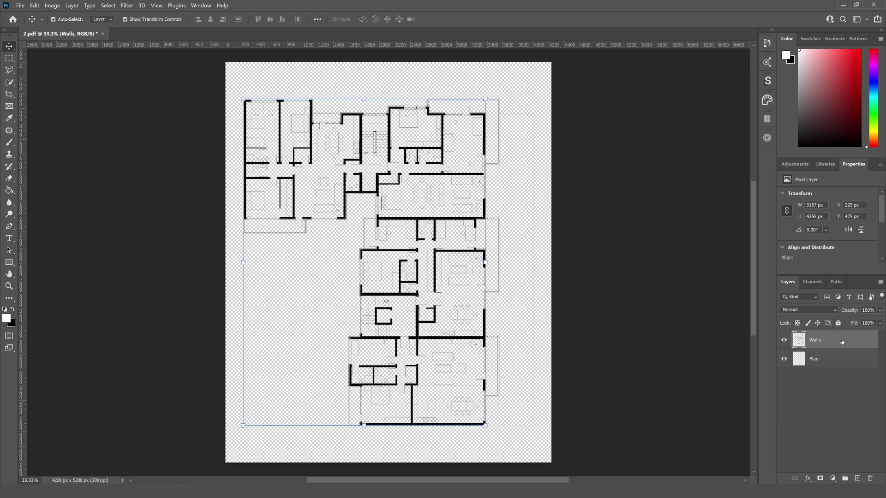
Step: Colour-label Walls red and Plan orange, then add a new empty layer
{"action": "right_click", "coordinate": [837, 340]}
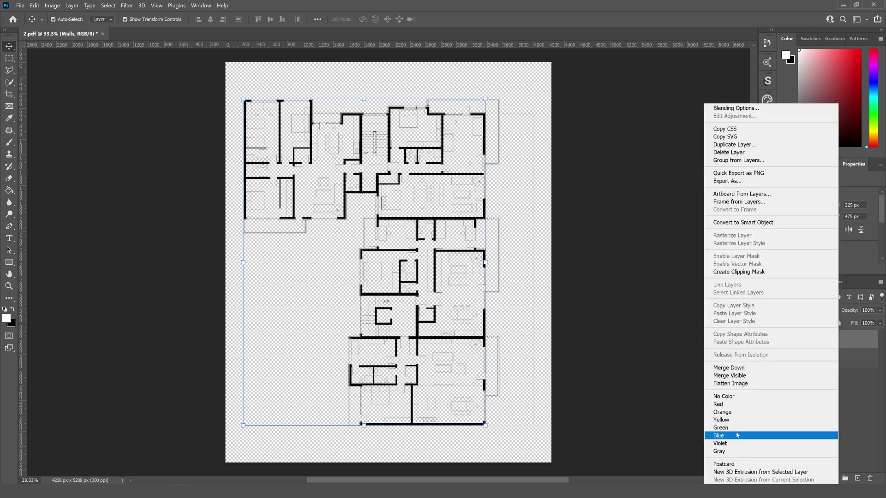
{"action": "left_click", "coordinate": [729, 403]}
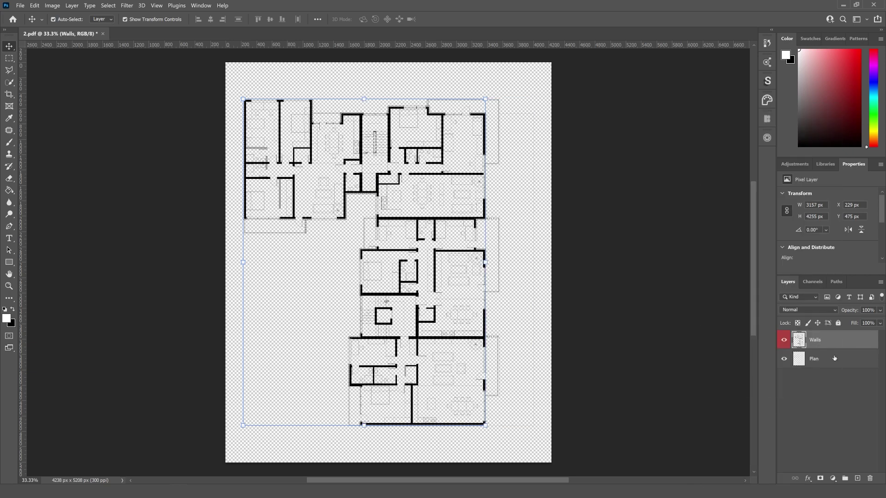
{"action": "right_click", "coordinate": [834, 359]}
{"action": "left_click", "coordinate": [756, 412]}
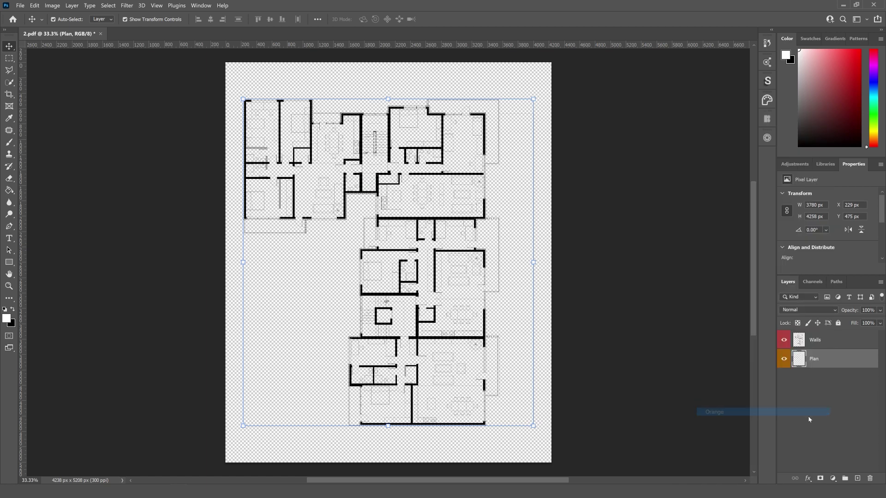
{"action": "left_click", "coordinate": [821, 396]}
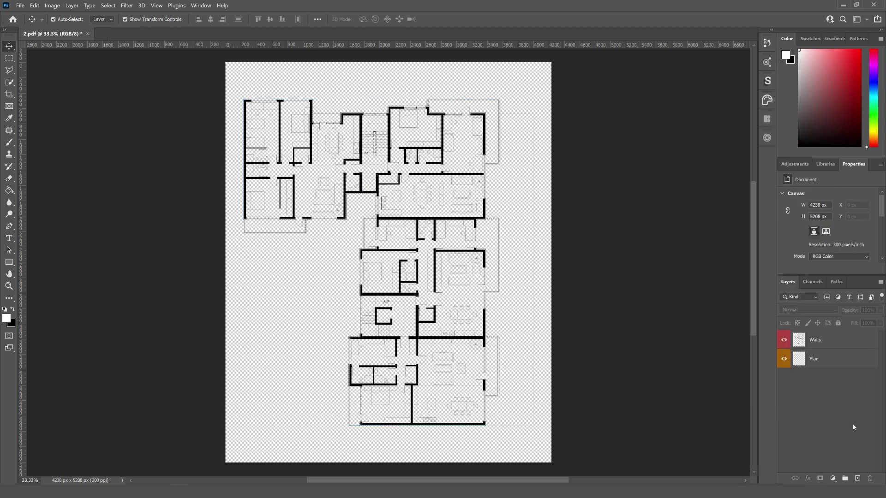
{"action": "left_click", "coordinate": [859, 479]}
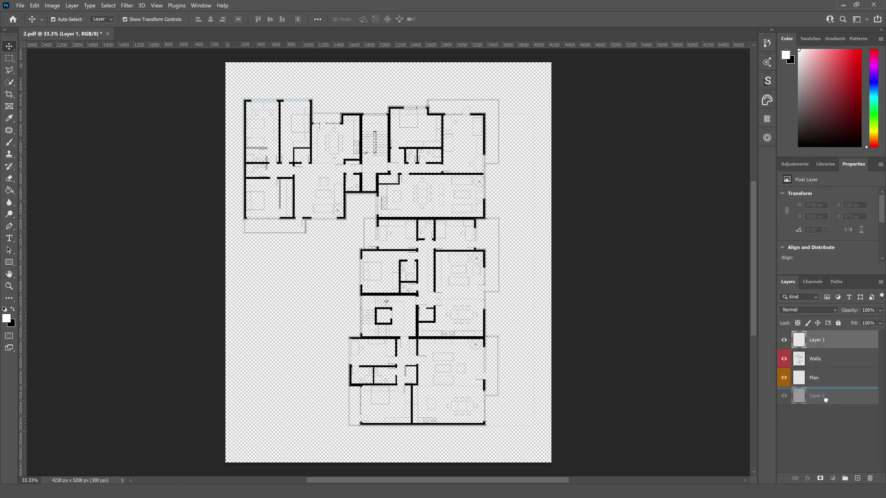
Step: Move the new layer below Walls and Plan, and add another empty layer above Walls
{"action": "left_click_drag", "start_coordinate": [825, 342], "coordinate": [826, 395]}
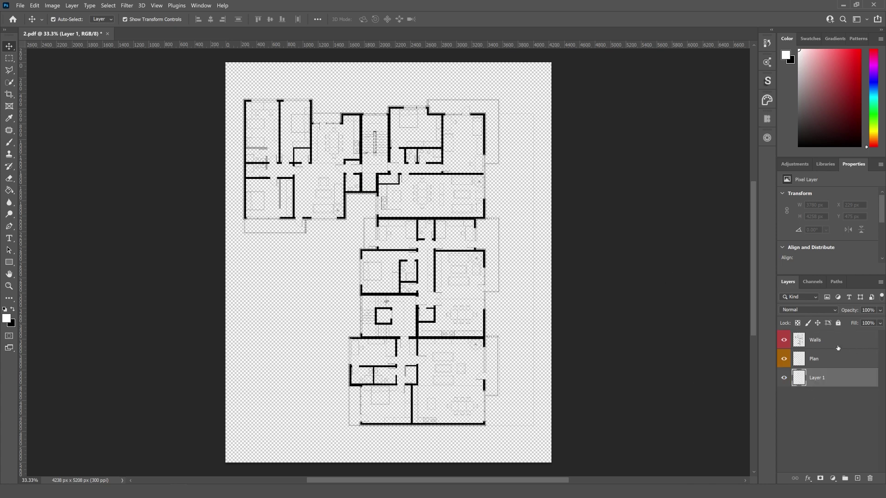
{"action": "left_click", "coordinate": [837, 346]}
{"action": "left_click", "coordinate": [858, 479]}
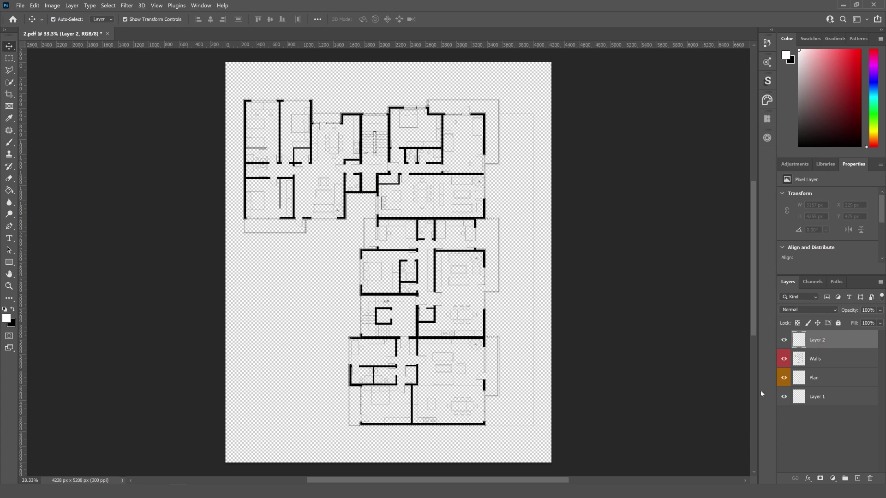
Step: Fill the new top layer with solid white and clip it to the Walls layer
{"action": "key", "text": "alt+BackSpace"}
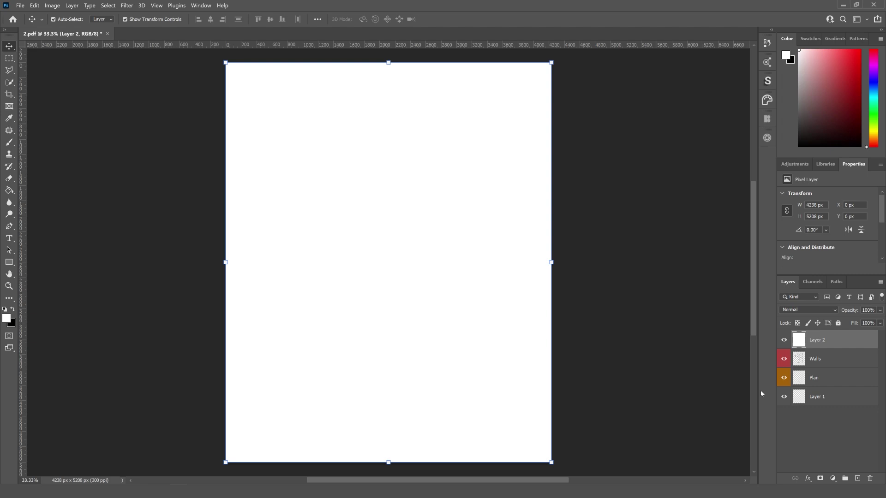
{"action": "key", "text": "ctrl+z"}
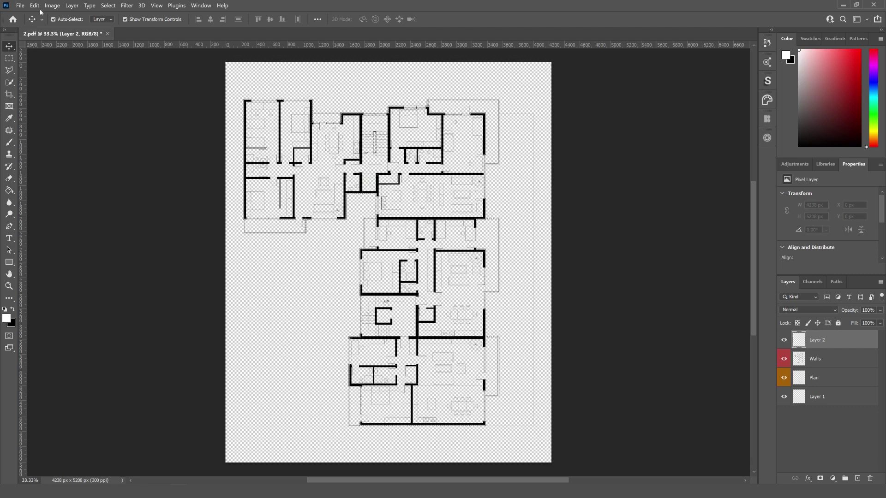
{"action": "left_click", "coordinate": [34, 5]}
{"action": "left_click", "coordinate": [43, 139]}
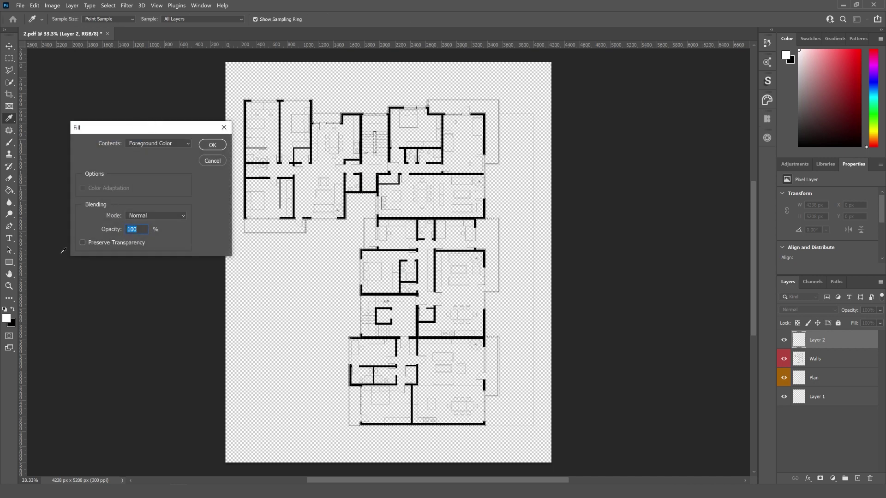
{"action": "left_click", "coordinate": [162, 144]}
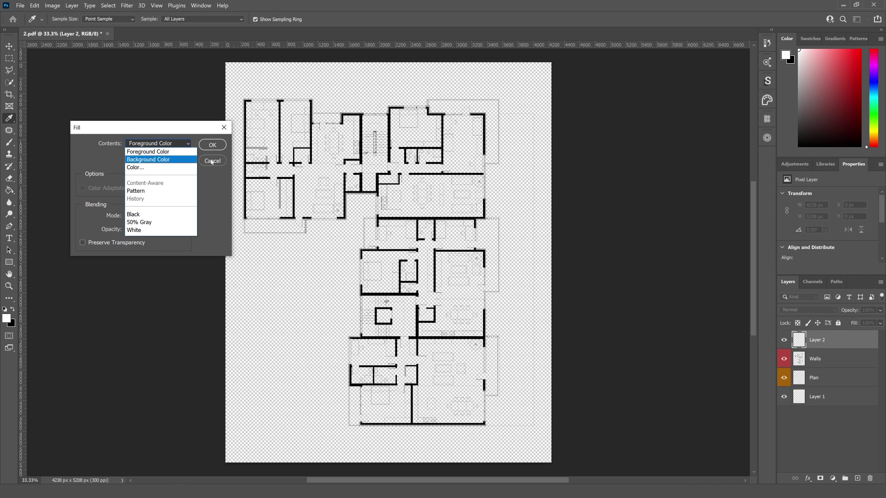
{"action": "left_click", "coordinate": [210, 161]}
{"action": "left_click", "coordinate": [210, 161]}
{"action": "key", "text": "v"}
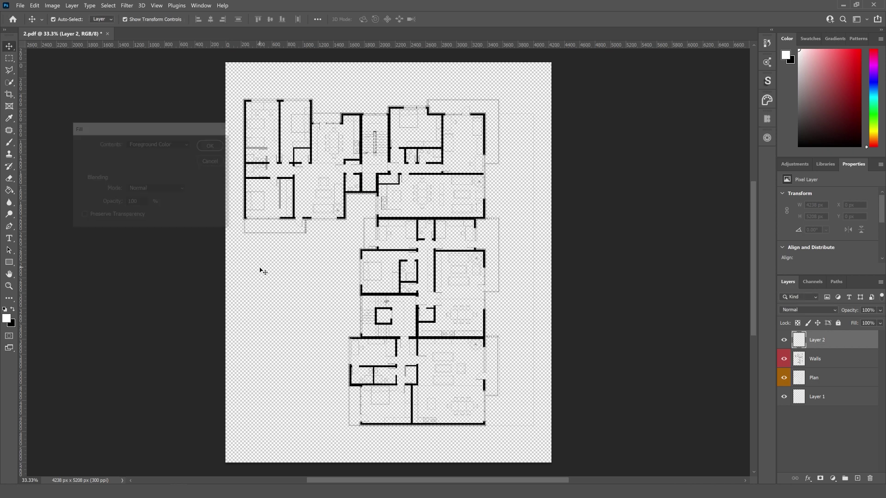
{"action": "key", "text": "ctrl"}
{"action": "key", "text": "alt+BackSpace"}
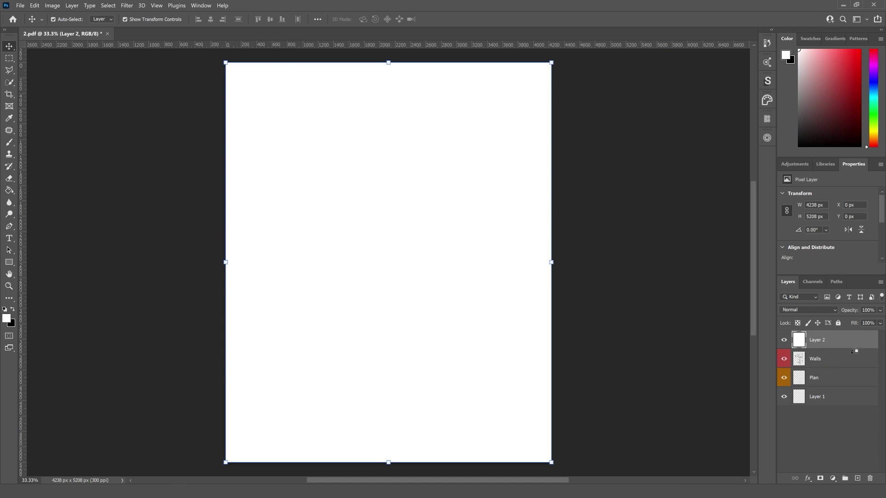
{"action": "left_click", "coordinate": [853, 352], "text": "alt"}
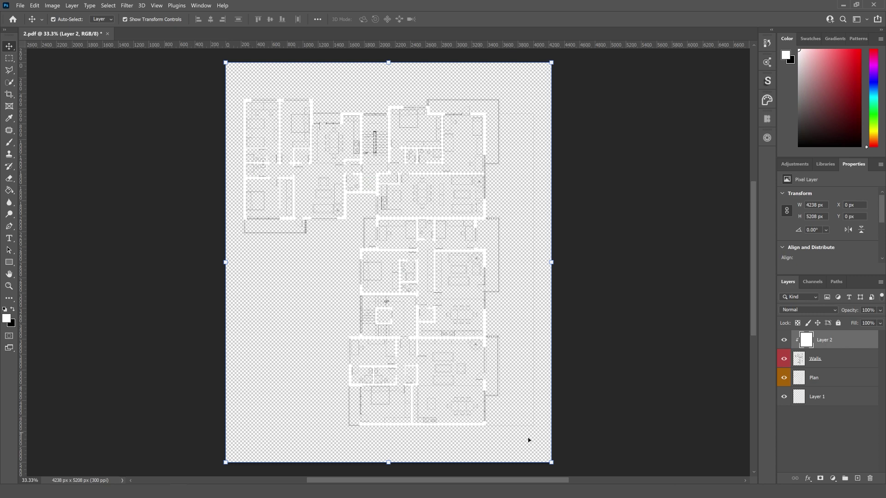
Step: Fill the bottom Layer 1 with solid black behind the white walls
{"action": "left_click", "coordinate": [825, 402]}
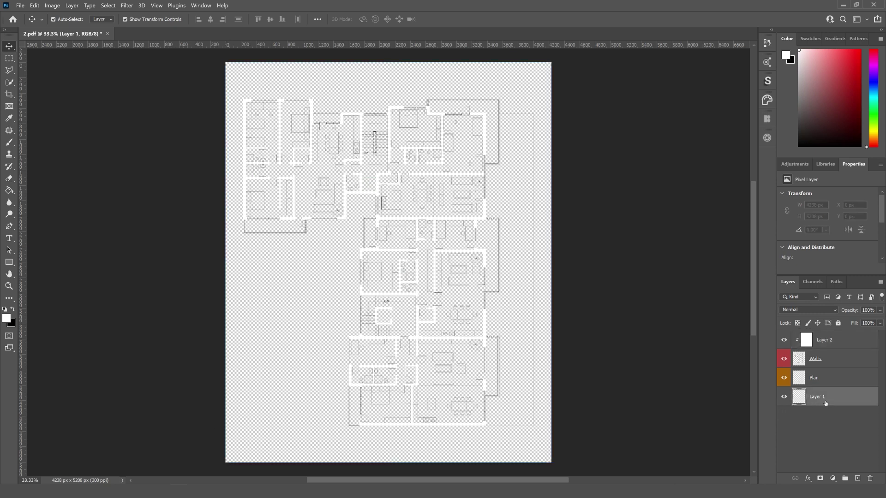
{"action": "key", "text": "ctrl"}
{"action": "key", "text": "ctrl+BackSpace"}
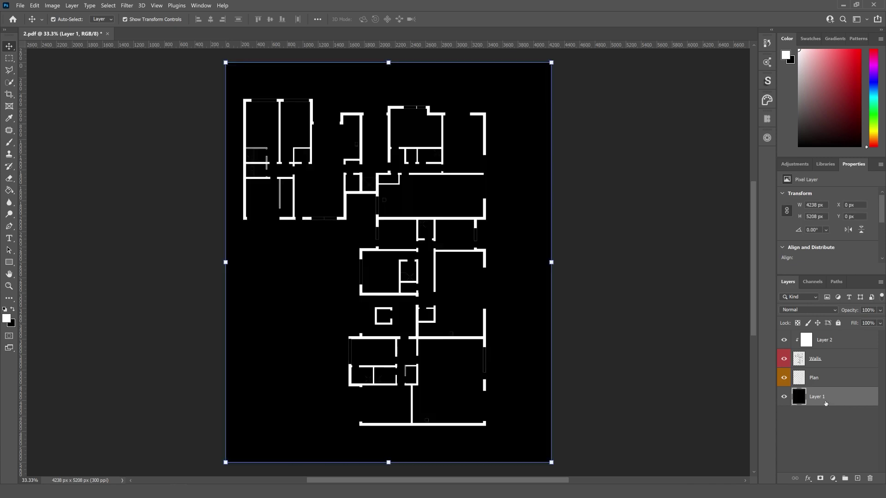
{"action": "left_click", "coordinate": [838, 365]}
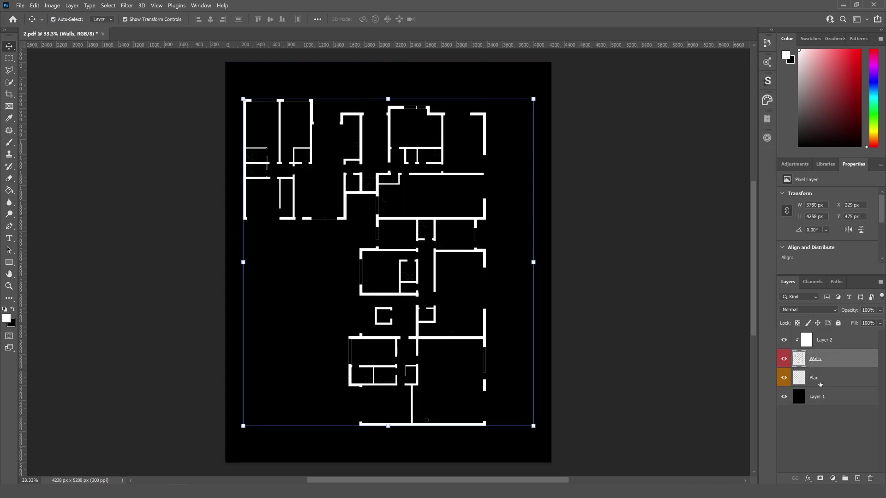
{"action": "left_click", "coordinate": [821, 379]}
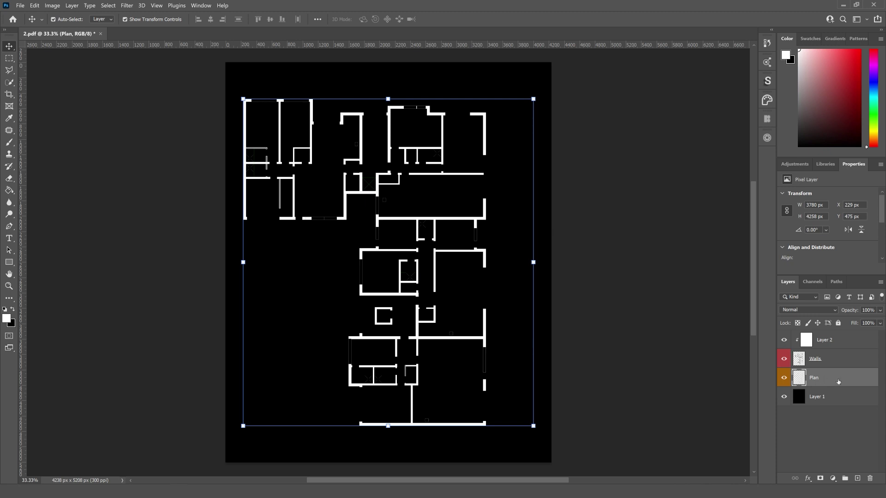
{"action": "double_click", "coordinate": [838, 382]}
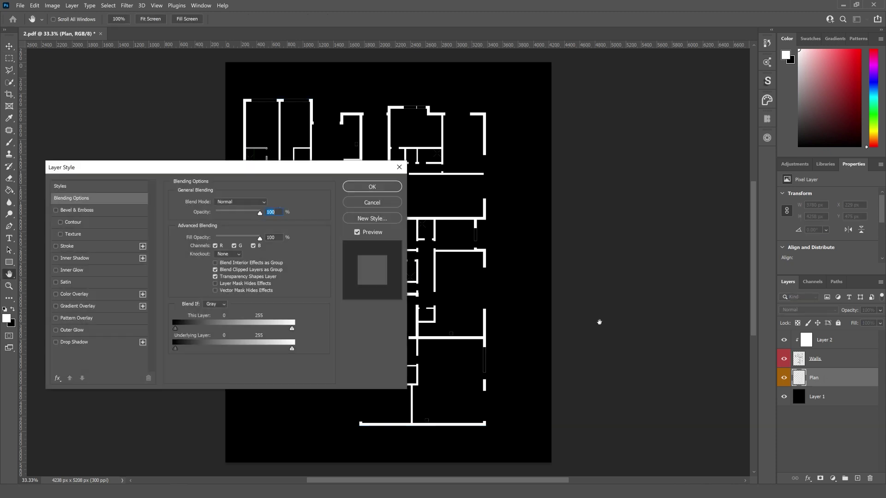
Step: Give the Plan layer a white Color Overlay at 100% opacity
{"action": "left_click", "coordinate": [66, 294]}
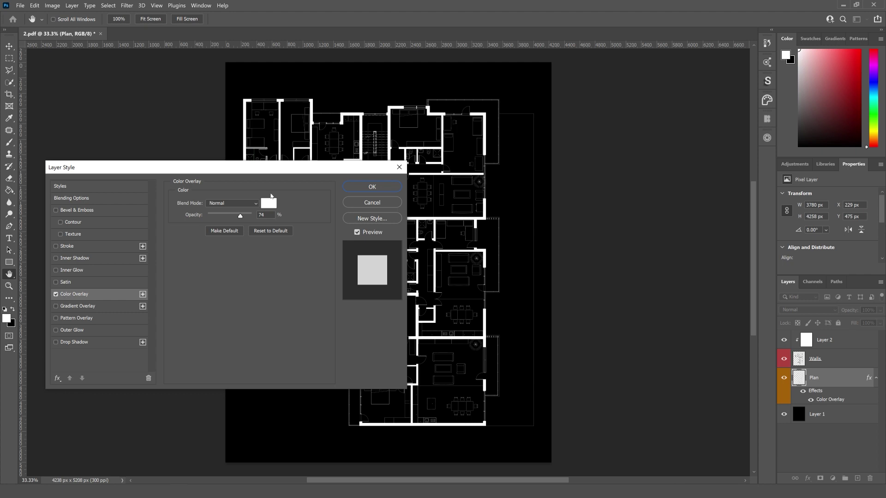
{"action": "left_click_drag", "start_coordinate": [240, 215], "coordinate": [260, 216]}
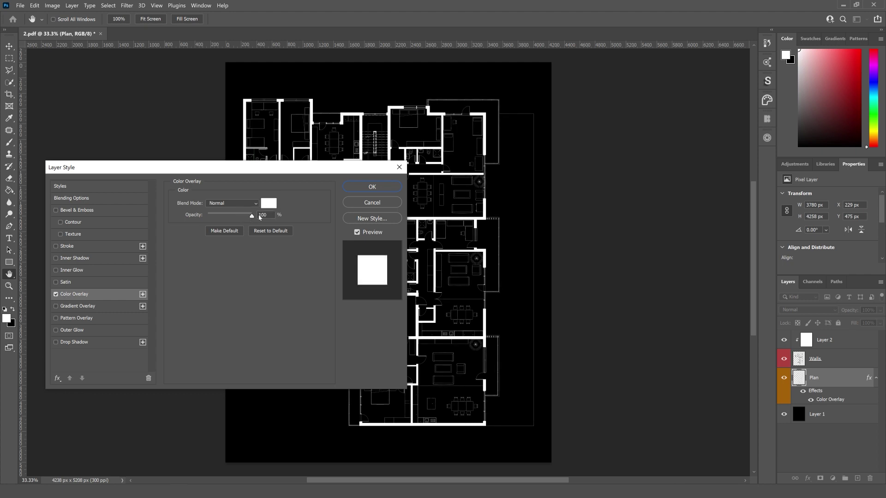
{"action": "left_click", "coordinate": [260, 217]}
{"action": "left_click", "coordinate": [372, 187]}
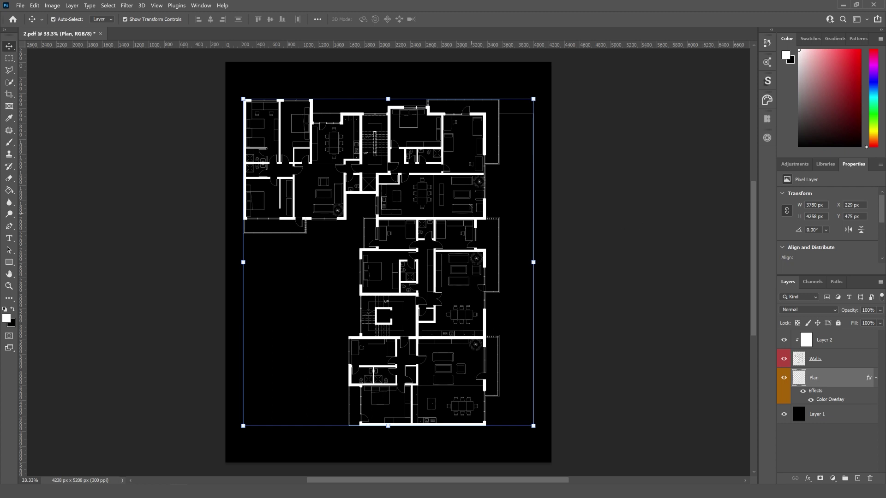
Step: Set the Plan layer's opacity to 80%
{"action": "key", "text": "alt+bracketleft"}
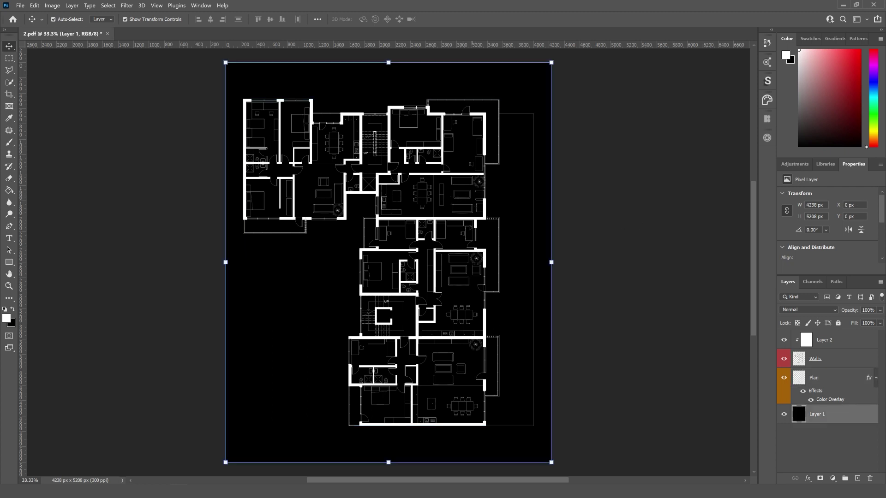
{"action": "left_click", "coordinate": [833, 384]}
{"action": "left_click", "coordinate": [879, 323]}
{"action": "left_click_drag", "start_coordinate": [870, 323], "coordinate": [863, 321]}
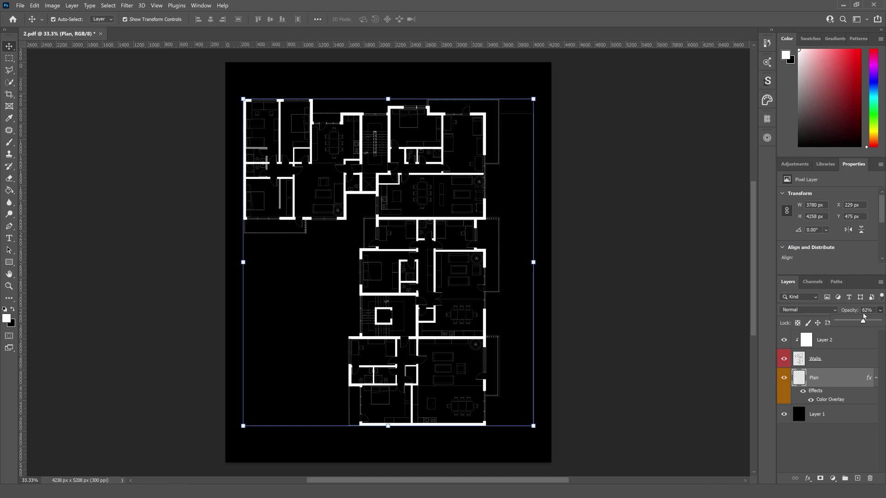
{"action": "left_click_drag", "start_coordinate": [863, 317], "coordinate": [871, 322]}
{"action": "left_click", "coordinate": [849, 418]}
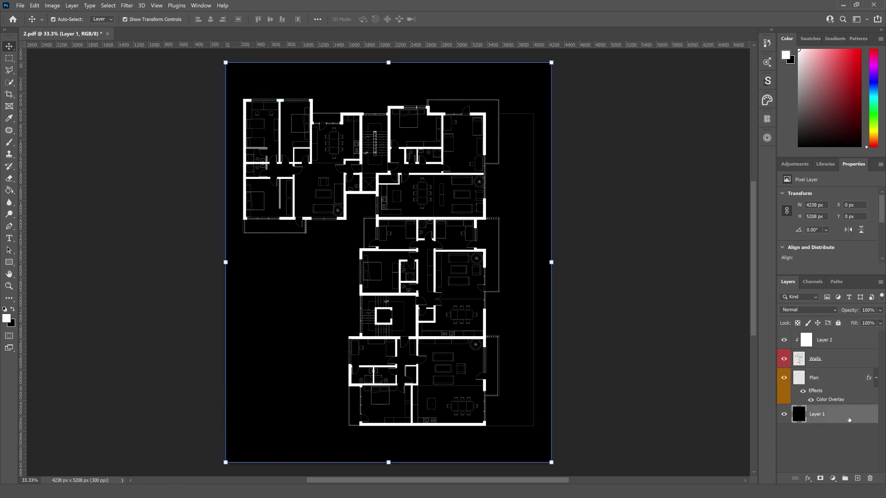
Step: Add a Color Overlay to Layer 1, trying a dark red colour first
{"action": "double_click", "coordinate": [849, 414]}
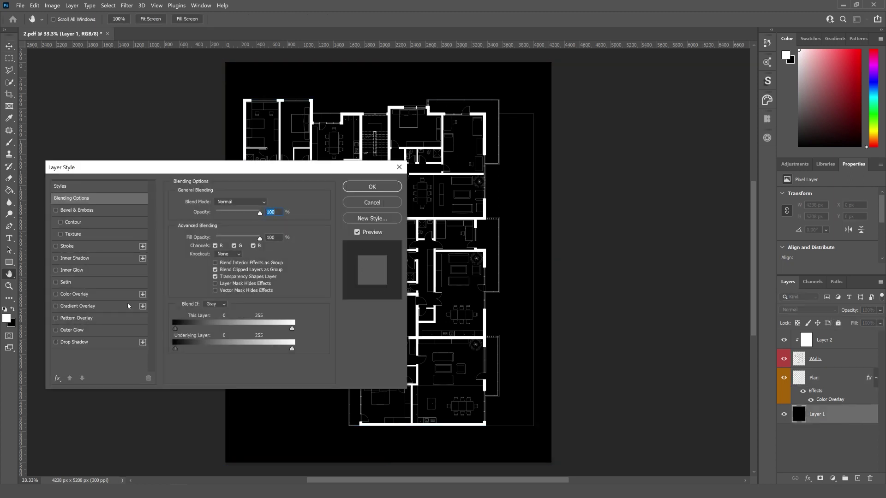
{"action": "left_click", "coordinate": [62, 295]}
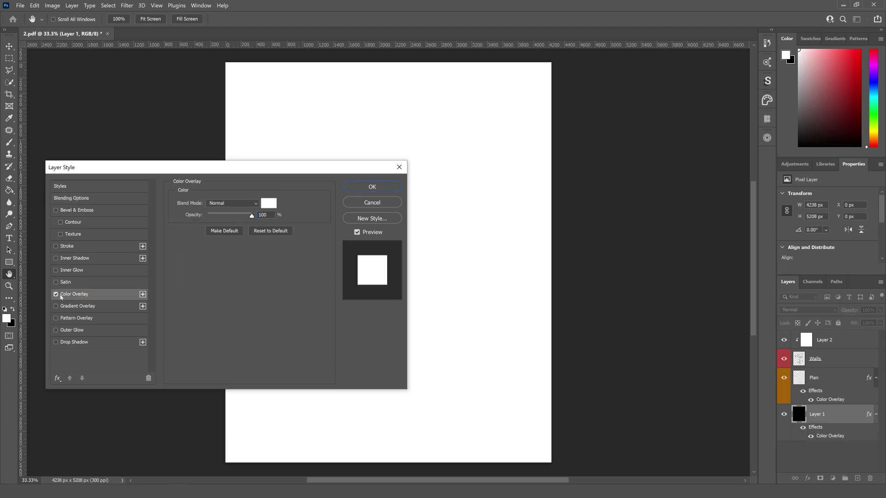
{"action": "left_click", "coordinate": [270, 205]}
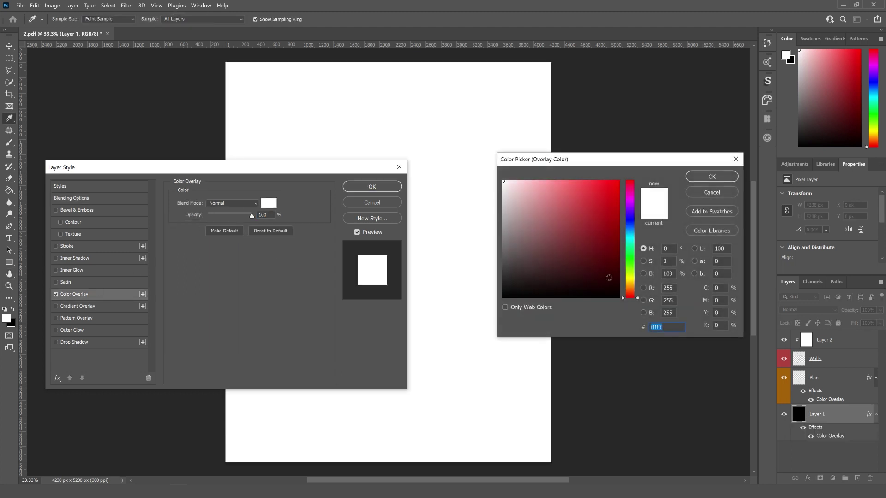
{"action": "left_click", "coordinate": [606, 276]}
{"action": "left_click", "coordinate": [604, 272]}
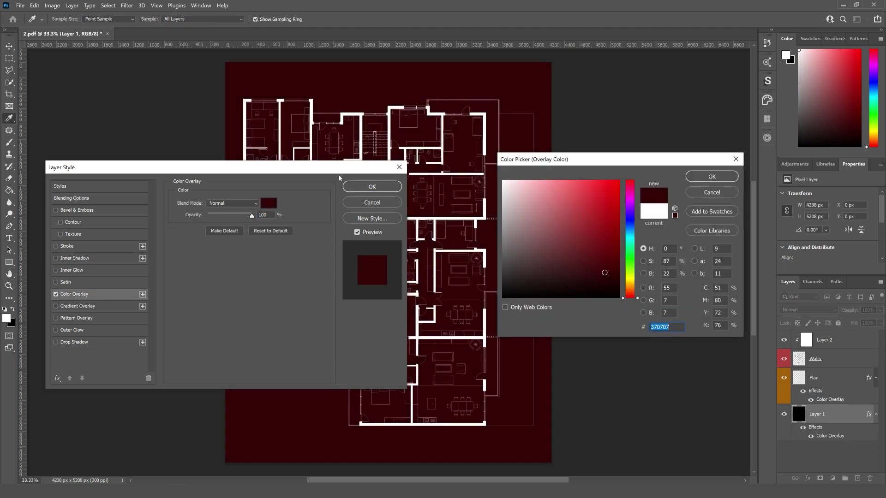
{"action": "left_click_drag", "start_coordinate": [664, 163], "coordinate": [223, 194]}
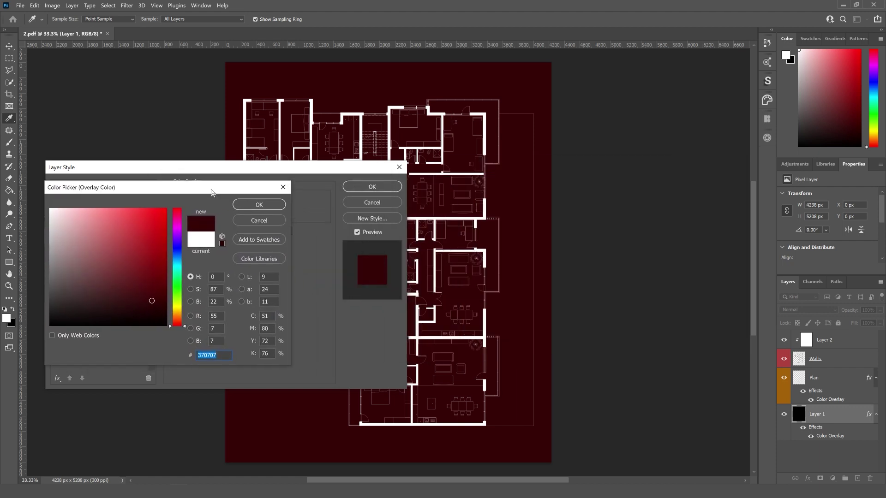
{"action": "left_click", "coordinate": [269, 206]}
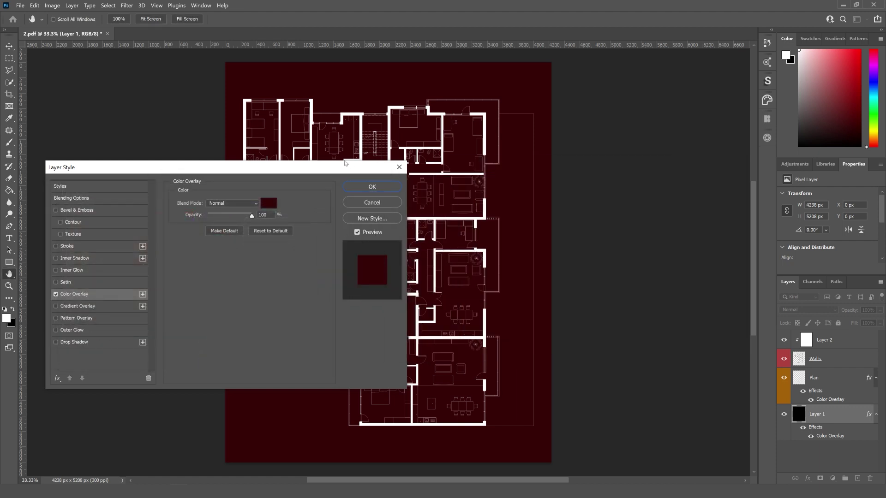
{"action": "left_click_drag", "start_coordinate": [342, 170], "coordinate": [702, 199]}
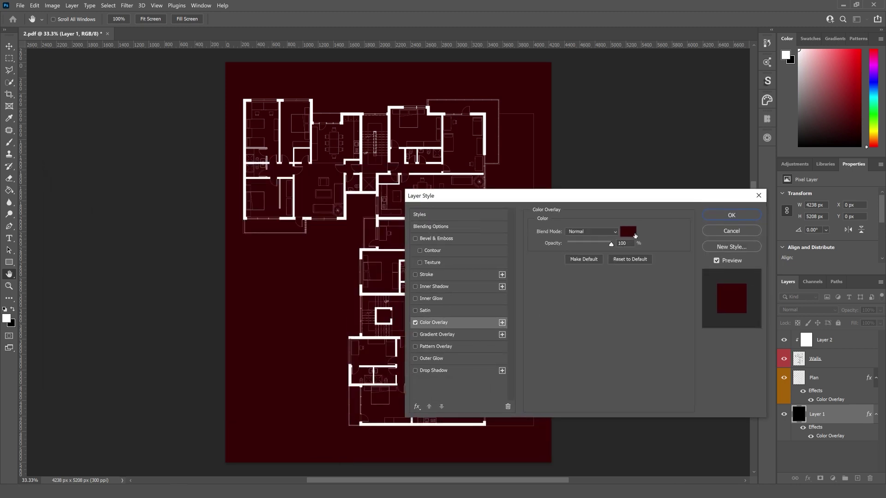
{"action": "left_click", "coordinate": [717, 262]}
{"action": "left_click", "coordinate": [717, 261]}
Step: Change Layer 1's overlay colour to dark navy #072639 and apply the style
{"action": "left_click", "coordinate": [629, 232]}
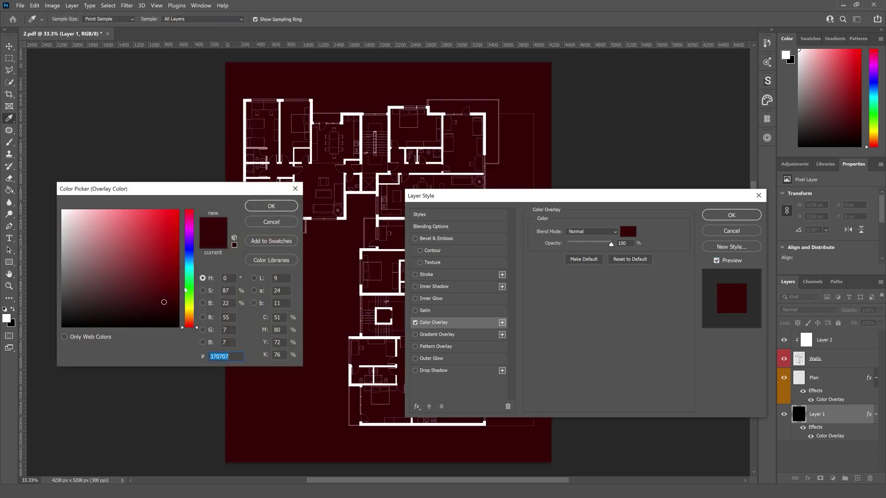
{"action": "left_click", "coordinate": [179, 289]}
{"action": "left_click", "coordinate": [162, 310]}
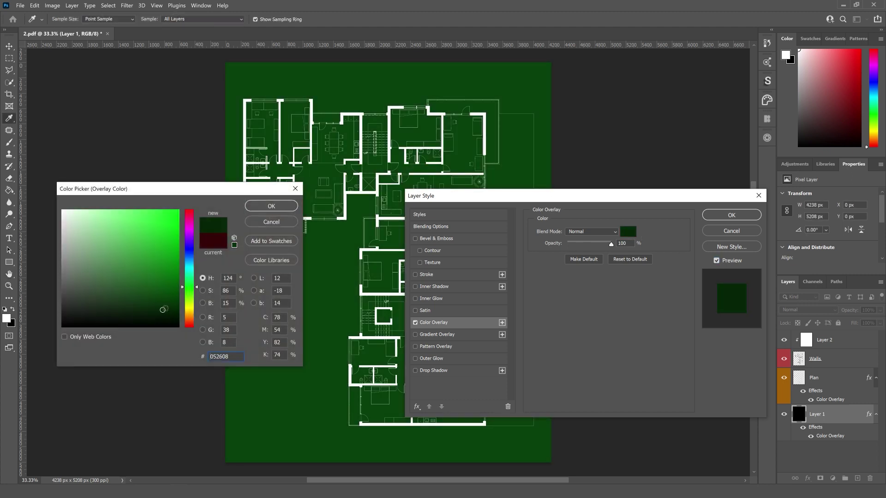
{"action": "left_click_drag", "start_coordinate": [162, 308], "coordinate": [194, 266]}
{"action": "left_click", "coordinate": [162, 299]}
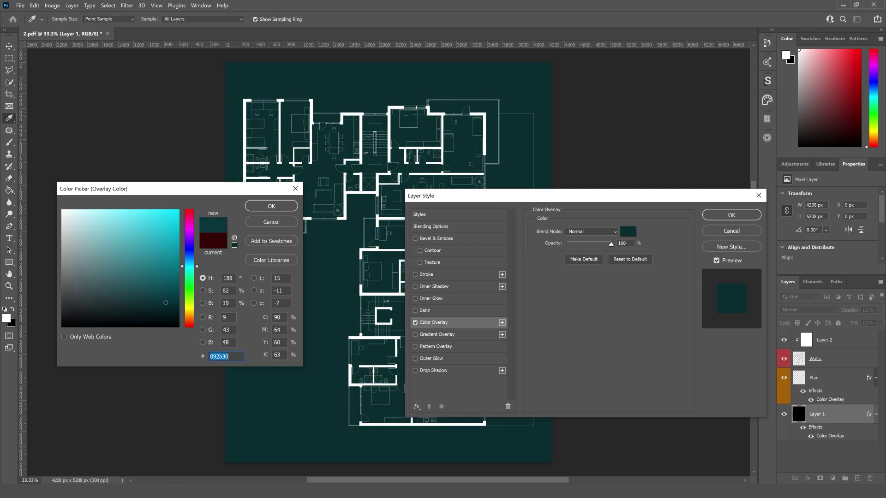
{"action": "left_click_drag", "start_coordinate": [161, 300], "coordinate": [154, 289]}
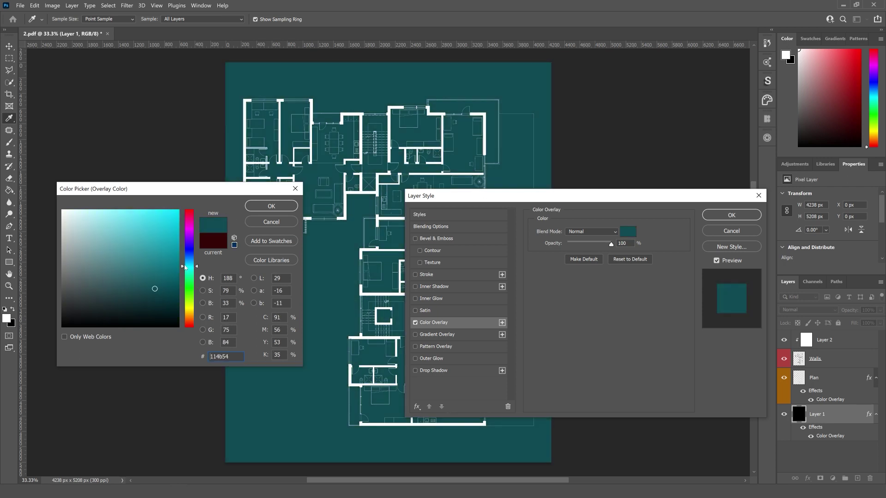
{"action": "left_click_drag", "start_coordinate": [190, 267], "coordinate": [190, 257]}
{"action": "left_click_drag", "start_coordinate": [162, 291], "coordinate": [158, 298]}
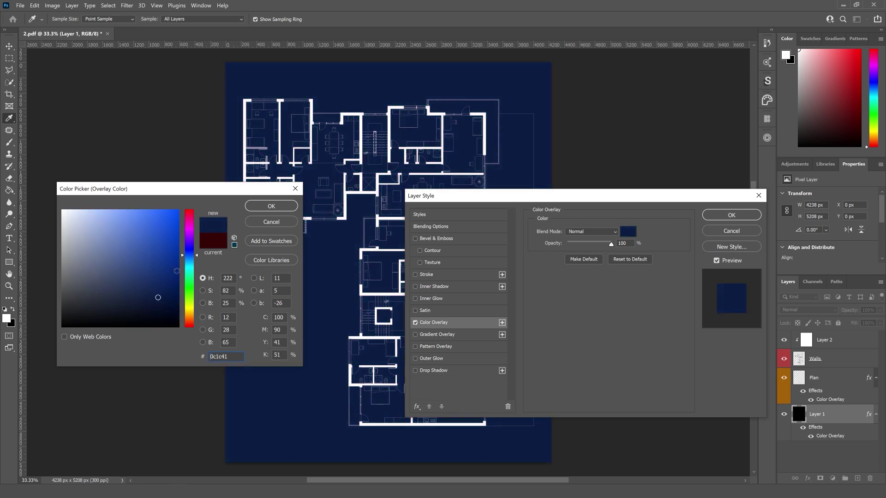
{"action": "left_click_drag", "start_coordinate": [190, 249], "coordinate": [191, 244]}
{"action": "left_click", "coordinate": [155, 301]}
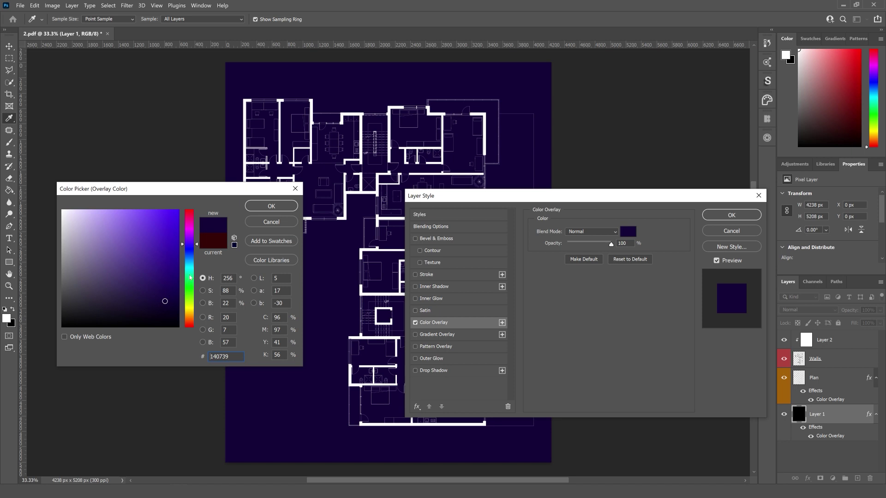
{"action": "left_click_drag", "start_coordinate": [190, 277], "coordinate": [191, 264]}
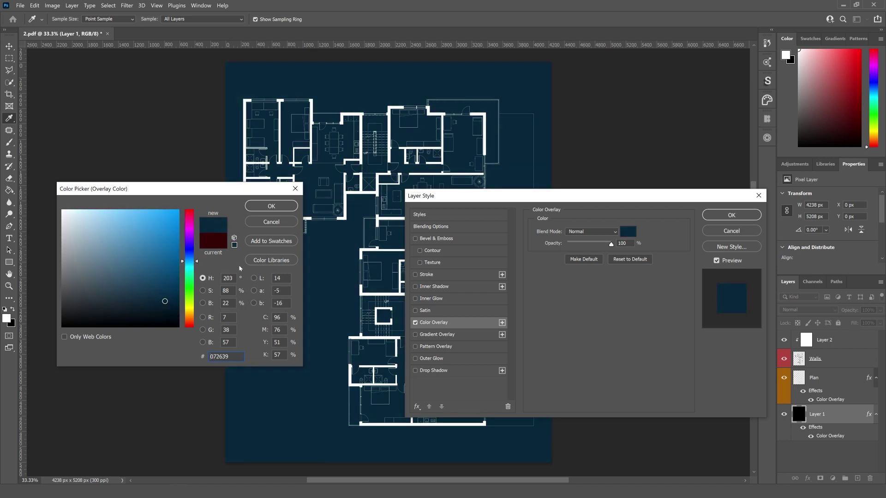
{"action": "left_click", "coordinate": [272, 206]}
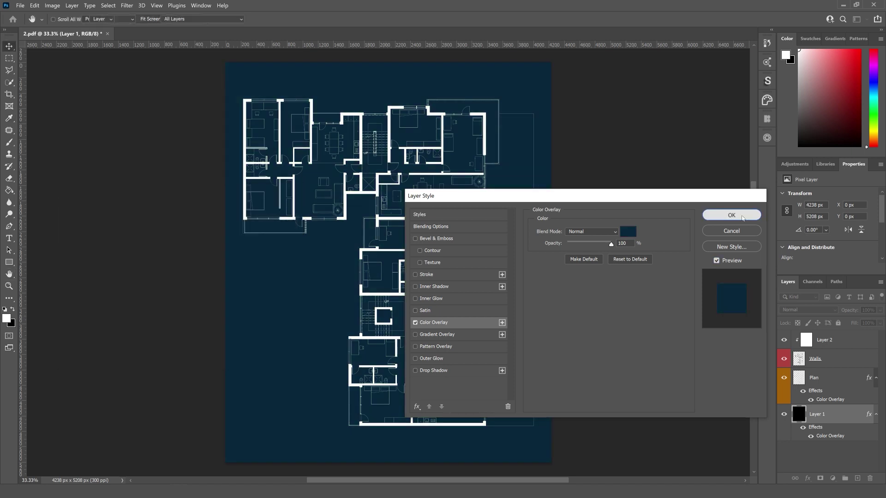
{"action": "left_click", "coordinate": [731, 215]}
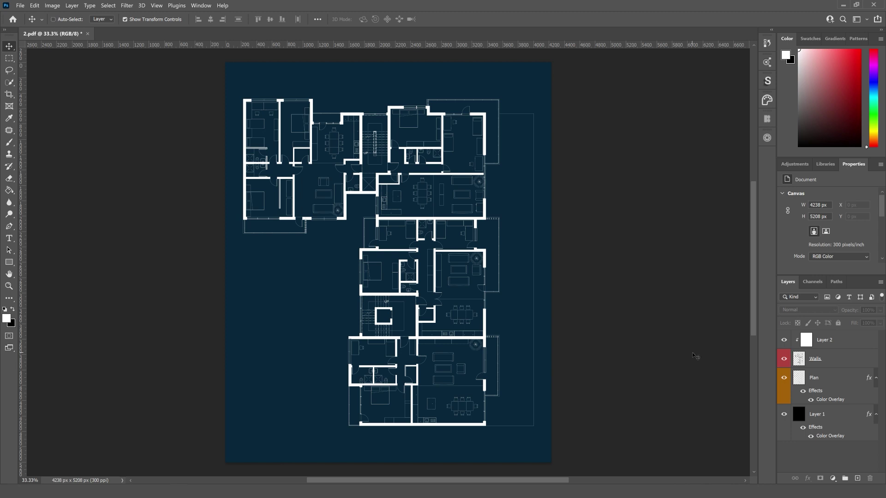
{"action": "key", "text": "ctrl+o"}
Step: Copy one tree symbol from the Pngtree top-view trees sheet into 2.pdf as Layer 3
{"action": "double_click", "coordinate": [91, 99]}
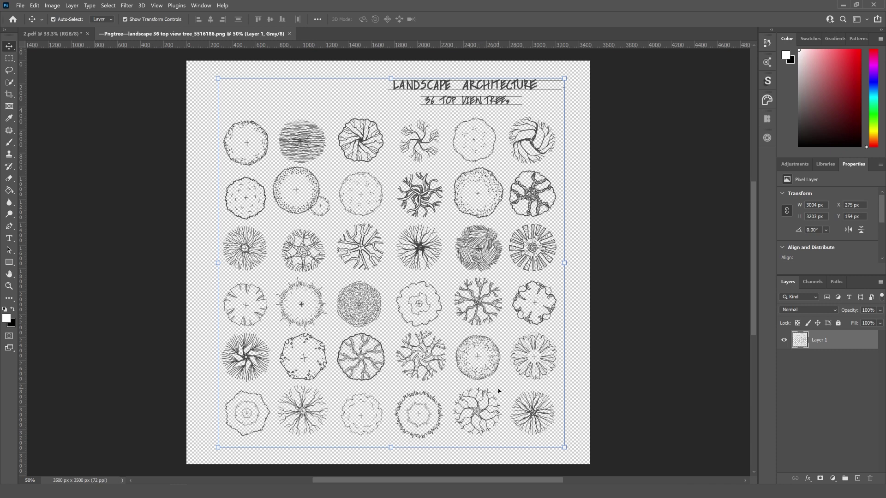
{"action": "key", "text": "m"}
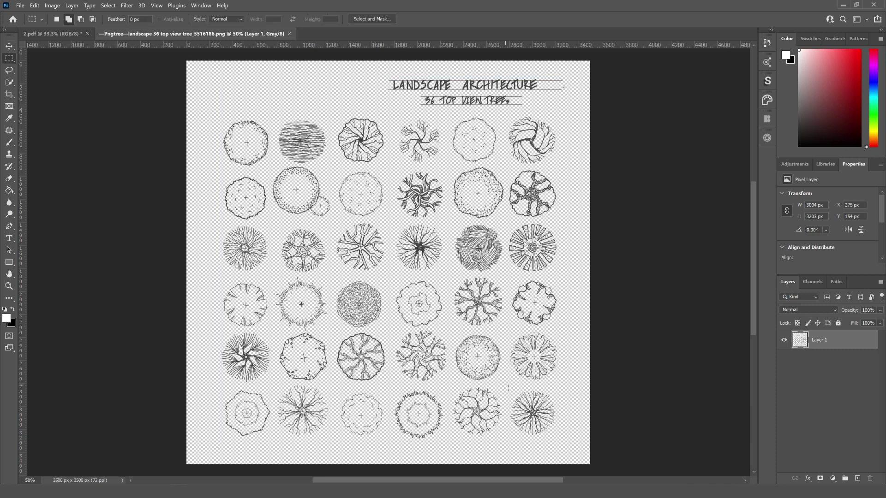
{"action": "left_click_drag", "start_coordinate": [505, 389], "coordinate": [452, 332]}
{"action": "key", "text": "alt"}
{"action": "left_click_drag", "start_coordinate": [448, 404], "coordinate": [508, 386]}
{"action": "key", "text": "ctrl+j"}
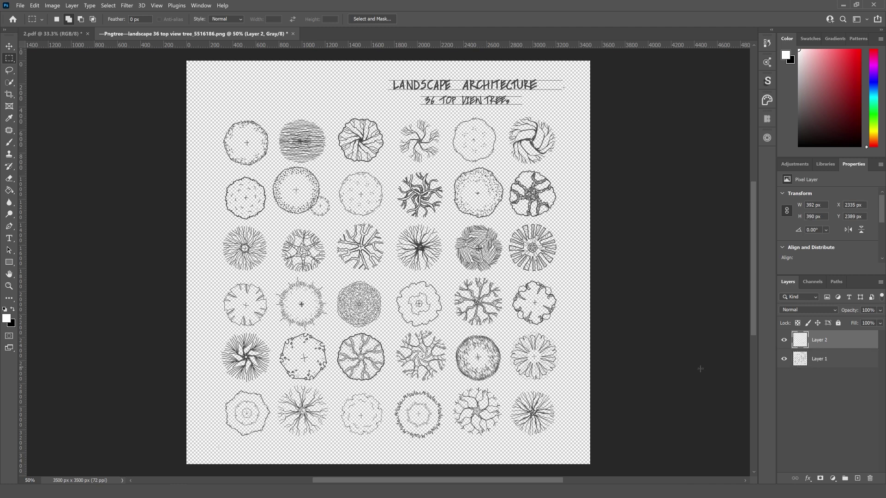
{"action": "mouse_move", "coordinate": [816, 334]}
{"action": "left_mouse_down"}
{"action": "mouse_move", "coordinate": [417, 225]}
{"action": "mouse_move", "coordinate": [359, 250]}
{"action": "left_mouse_up"}
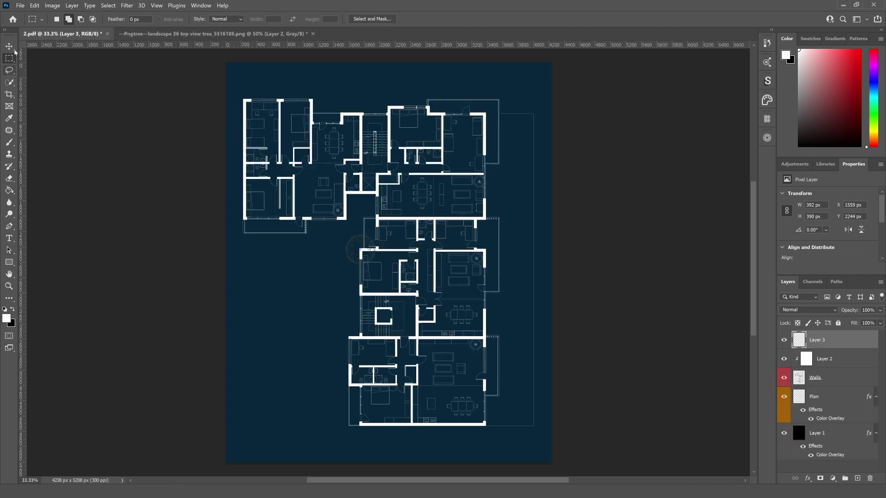
Step: Place the tree at the plan's top-left corner, scaled down to 287 × 285 px
{"action": "key", "text": "v"}
{"action": "left_click_drag", "start_coordinate": [367, 212], "coordinate": [372, 255]}
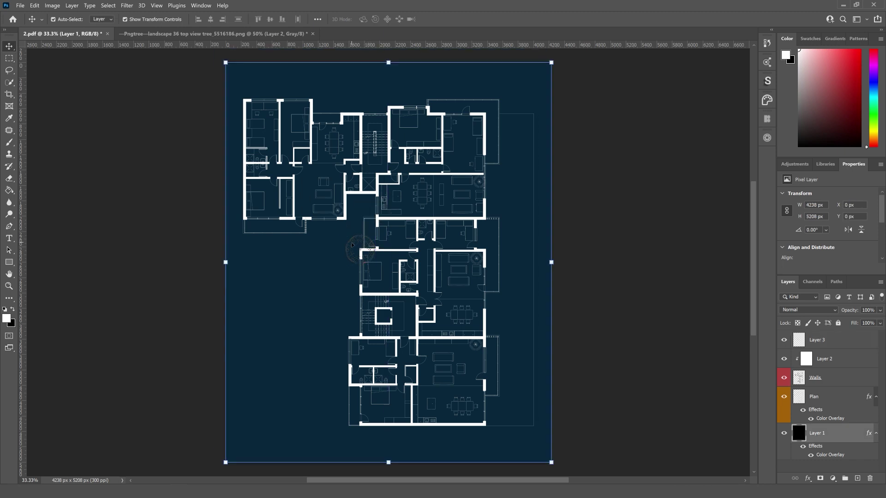
{"action": "left_click", "coordinate": [799, 341]}
{"action": "left_click_drag", "start_coordinate": [365, 250], "coordinate": [269, 72]}
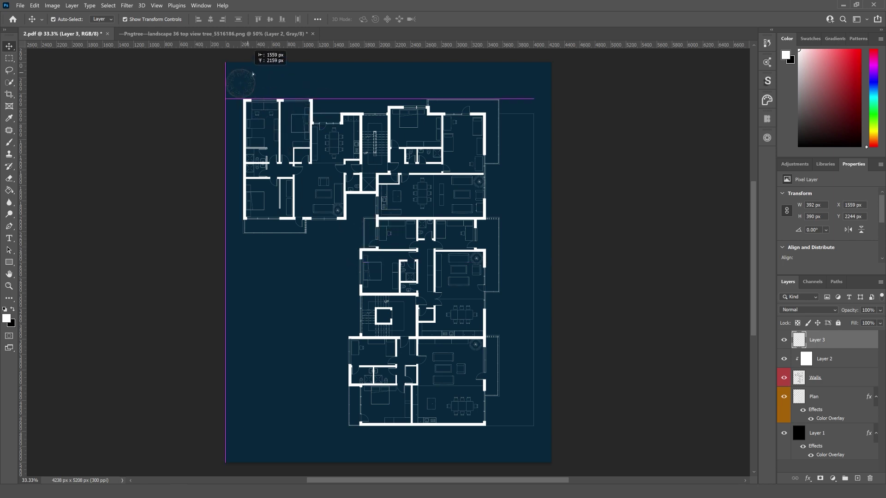
{"action": "left_click_drag", "start_coordinate": [273, 62], "coordinate": [265, 71]}
{"action": "left_click", "coordinate": [9, 46]}
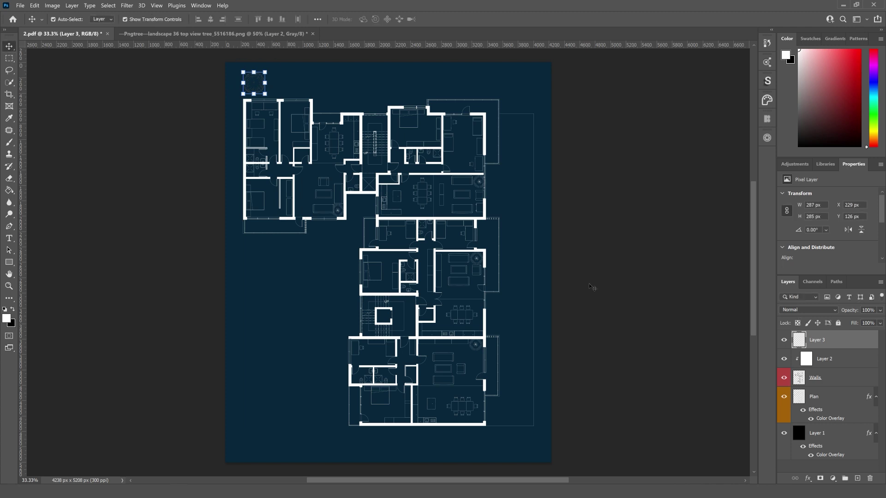
Step: Rename the tree layer to Tree and group it into Group 1
{"action": "double_click", "coordinate": [823, 340]}
{"action": "type", "text": "tr"}
{"action": "key", "text": "Return"}
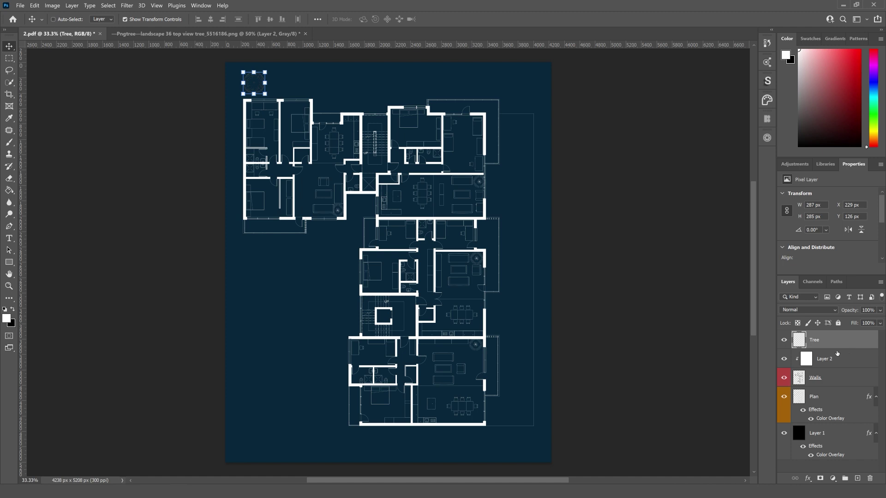
{"action": "key", "text": "ctrl+g"}
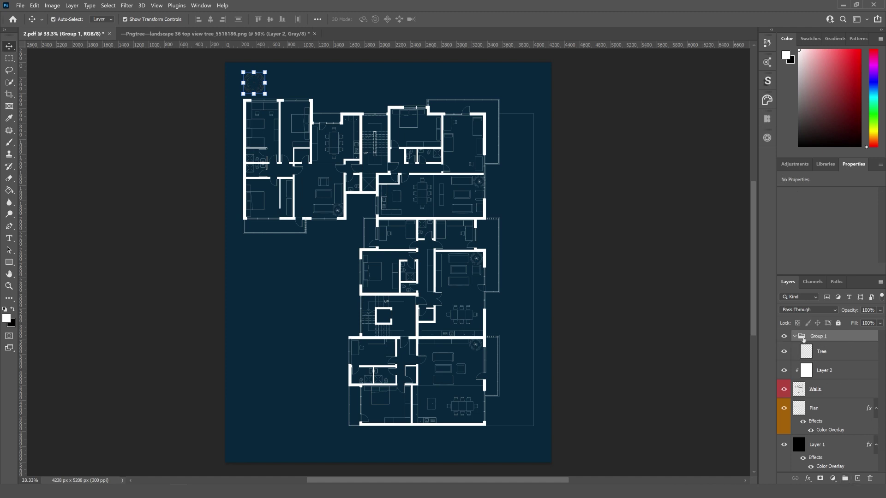
Step: Colour-code Group 1 green, duplicate the Tree layer and lock the navy background layer
{"action": "left_click", "coordinate": [794, 337]}
{"action": "left_click", "coordinate": [825, 355]}
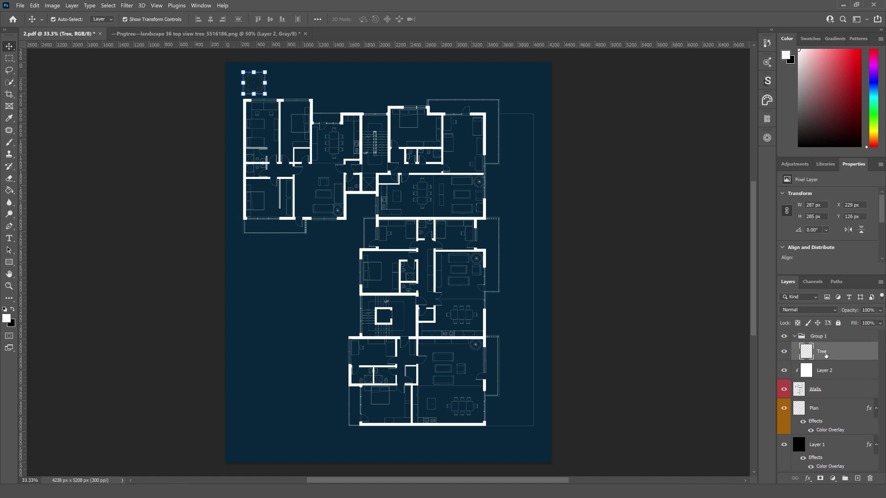
{"action": "left_click", "coordinate": [830, 338]}
{"action": "right_click", "coordinate": [835, 338]}
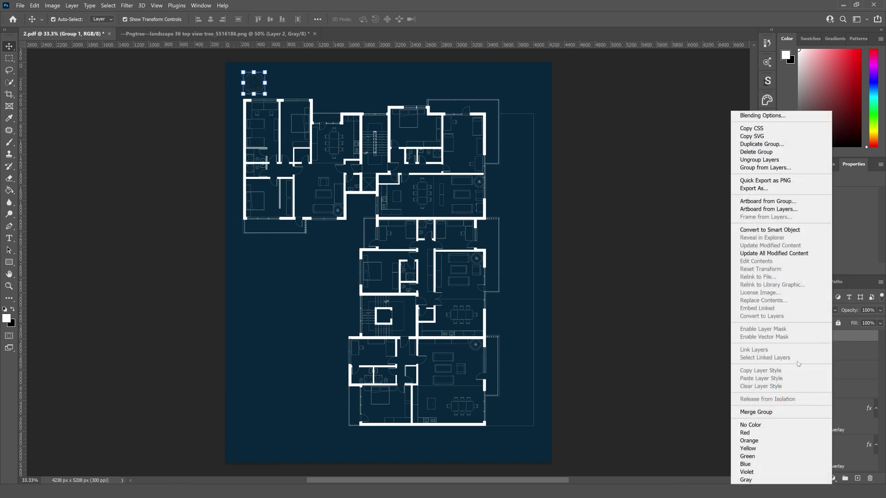
{"action": "left_click", "coordinate": [760, 456]}
{"action": "left_click", "coordinate": [835, 353]}
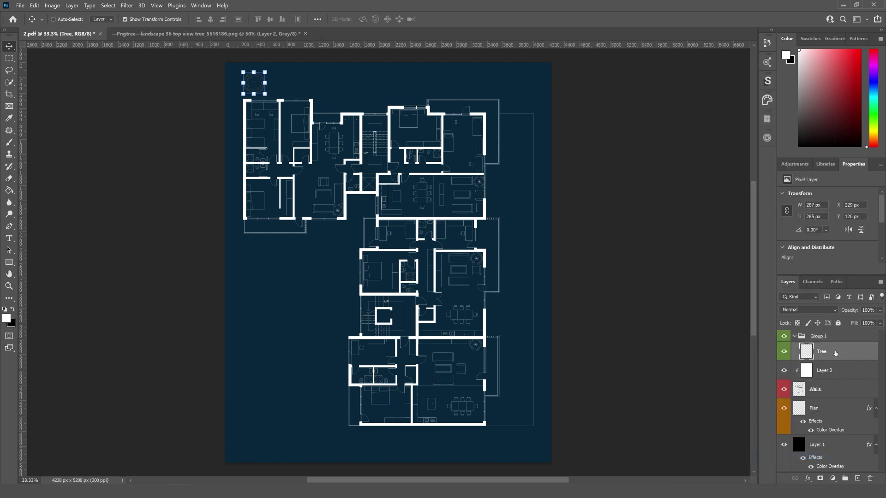
{"action": "key", "text": "ctrl+j"}
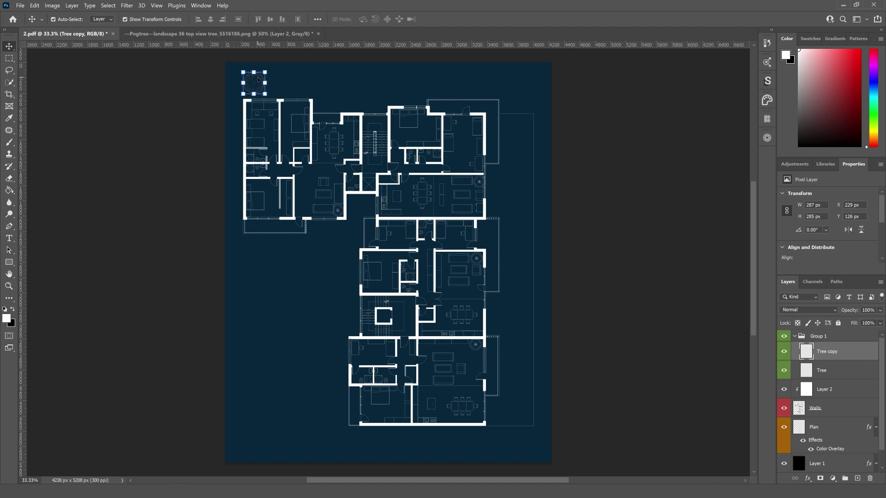
{"action": "left_click", "coordinate": [258, 79]}
{"action": "key", "text": "ctrl+z"}
{"action": "left_click", "coordinate": [257, 79]}
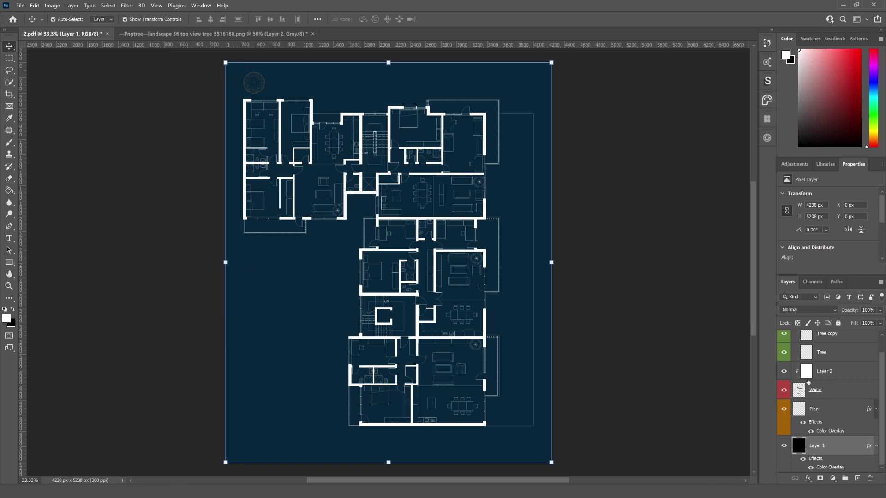
{"action": "left_click", "coordinate": [838, 323]}
Step: Move a tree copy to the plan's top-right and add a smaller copy beside the first tree
{"action": "left_click", "coordinate": [834, 352]}
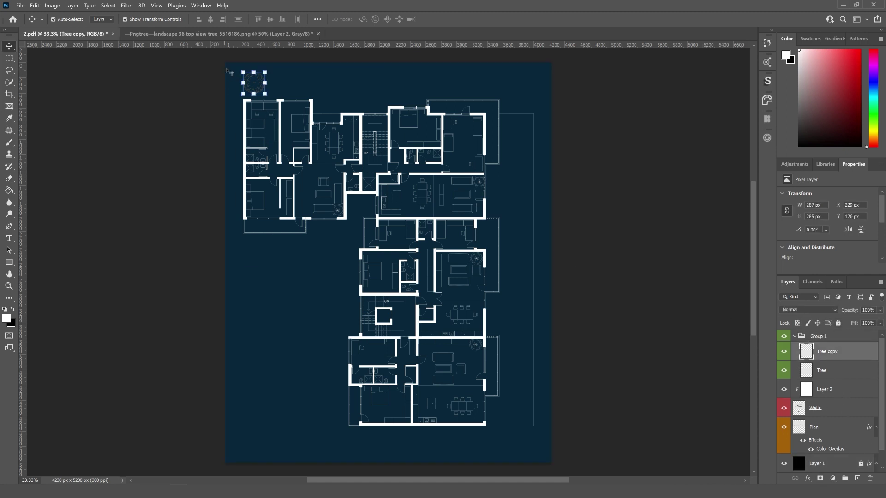
{"action": "mouse_move", "coordinate": [263, 78]}
{"action": "left_mouse_down"}
{"action": "mouse_move", "coordinate": [251, 79]}
{"action": "mouse_move", "coordinate": [521, 92]}
{"action": "left_mouse_up"}
{"action": "key", "text": "Return"}
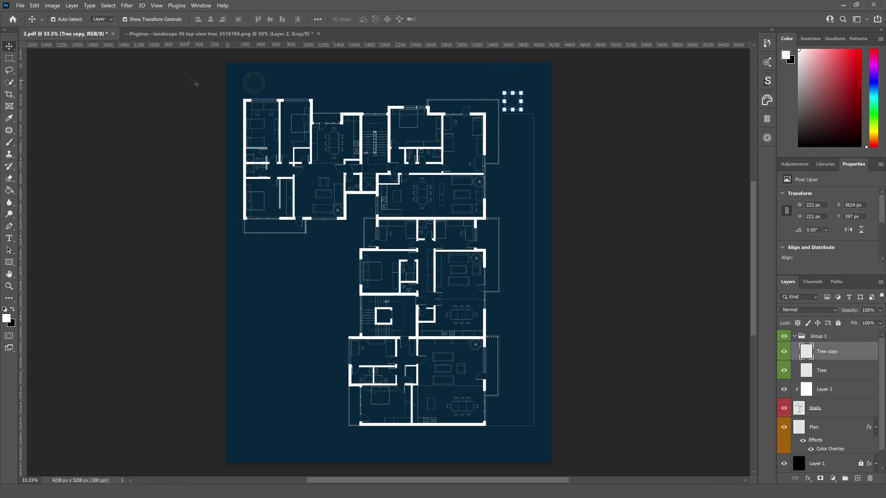
{"action": "left_click", "coordinate": [827, 377]}
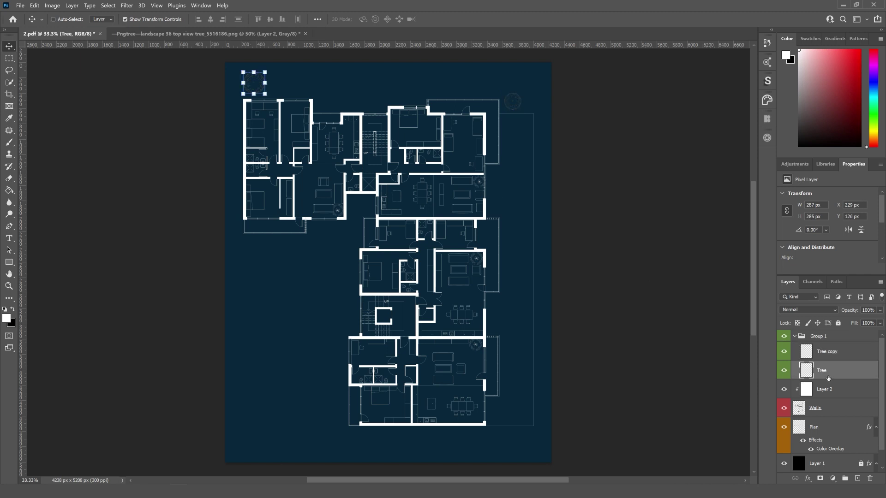
{"action": "key", "text": "ctrl+j"}
{"action": "mouse_move", "coordinate": [265, 72]}
{"action": "left_mouse_down"}
{"action": "mouse_move", "coordinate": [259, 86]}
{"action": "mouse_move", "coordinate": [274, 93]}
{"action": "left_mouse_up"}
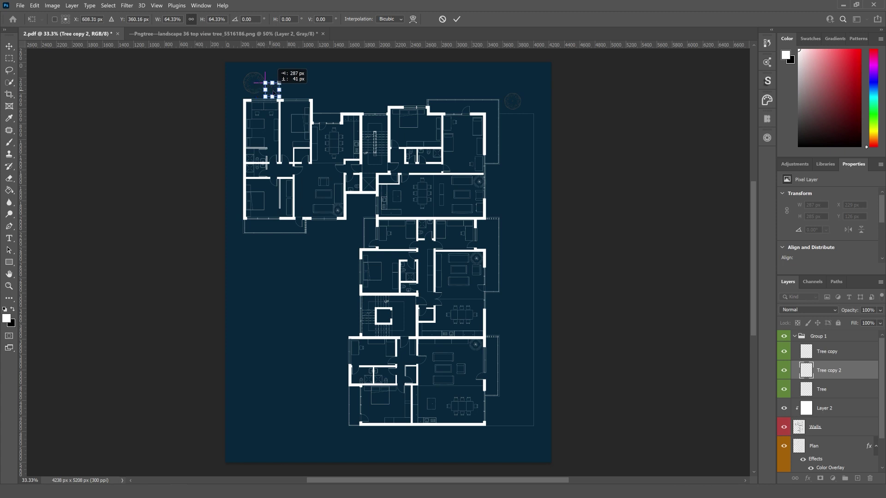
{"action": "key", "text": "Return"}
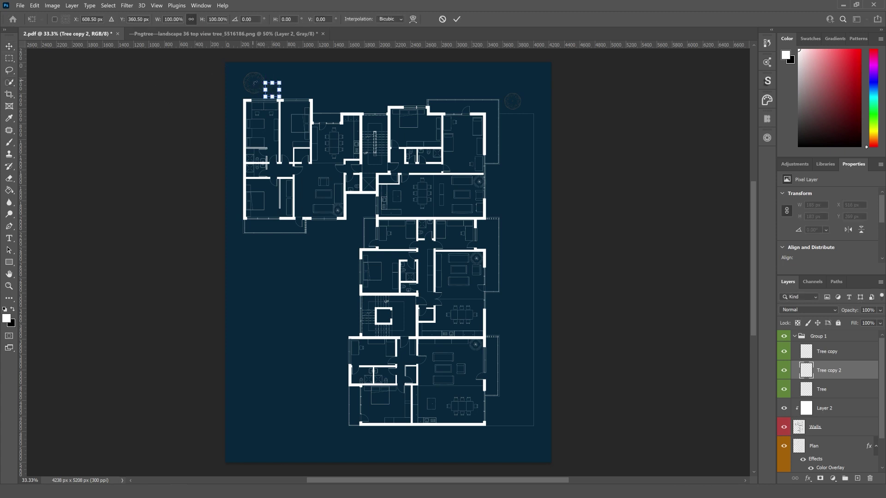
Step: Duplicate the small tree and place the copy at the plan's lower-left
{"action": "key", "text": "alt+bracketleft"}
{"action": "key", "text": "ctrl+j"}
{"action": "mouse_move", "coordinate": [254, 83]}
{"action": "left_mouse_down"}
{"action": "mouse_move", "coordinate": [326, 182]}
{"action": "mouse_move", "coordinate": [335, 376]}
{"action": "mouse_move", "coordinate": [338, 355]}
{"action": "mouse_move", "coordinate": [328, 360]}
{"action": "left_mouse_up"}
{"action": "key", "text": "ctrl+t"}
{"action": "key", "text": "Return"}
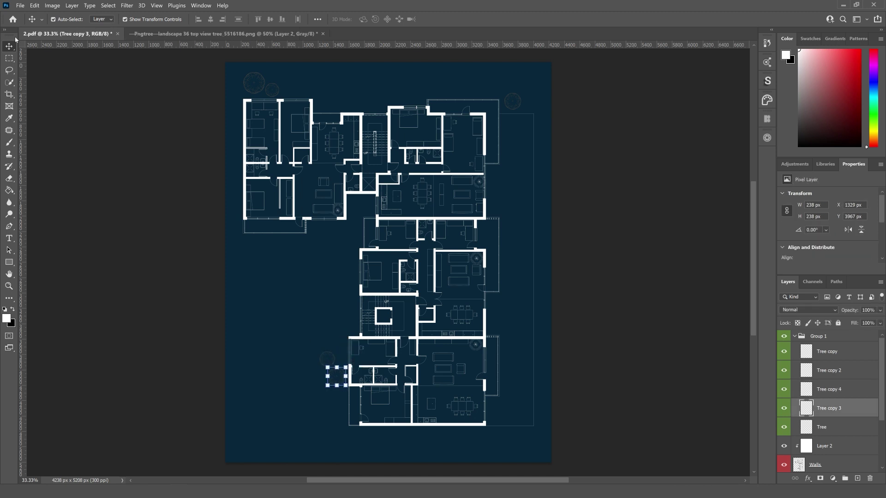
{"action": "left_click", "coordinate": [512, 100]}
{"action": "left_click", "coordinate": [690, 345]}
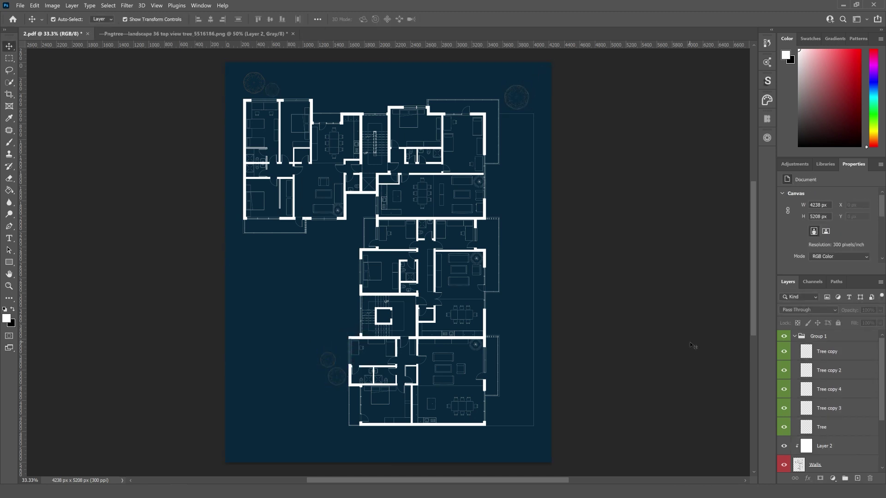
Step: Give Group 1 a fefefe Color Overlay at 76% opacity so the trees show white
{"action": "left_click", "coordinate": [838, 335]}
{"action": "double_click", "coordinate": [853, 340]}
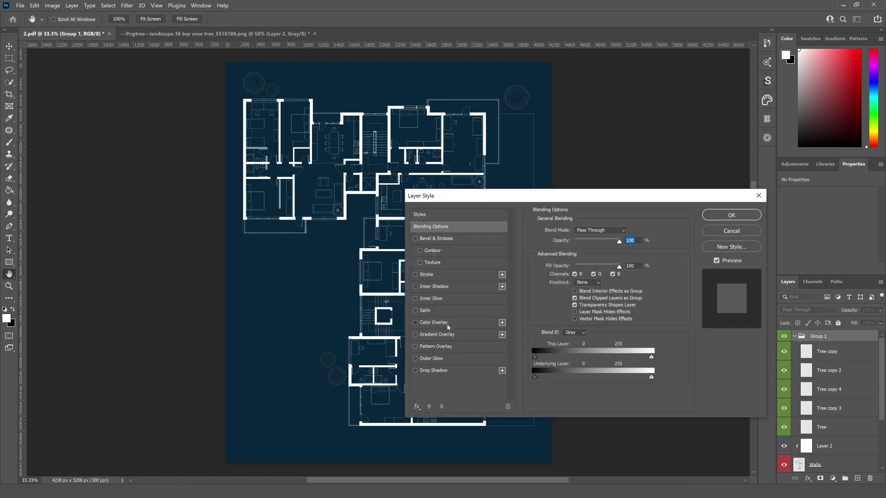
{"action": "left_click", "coordinate": [447, 323]}
{"action": "left_click", "coordinate": [627, 231]}
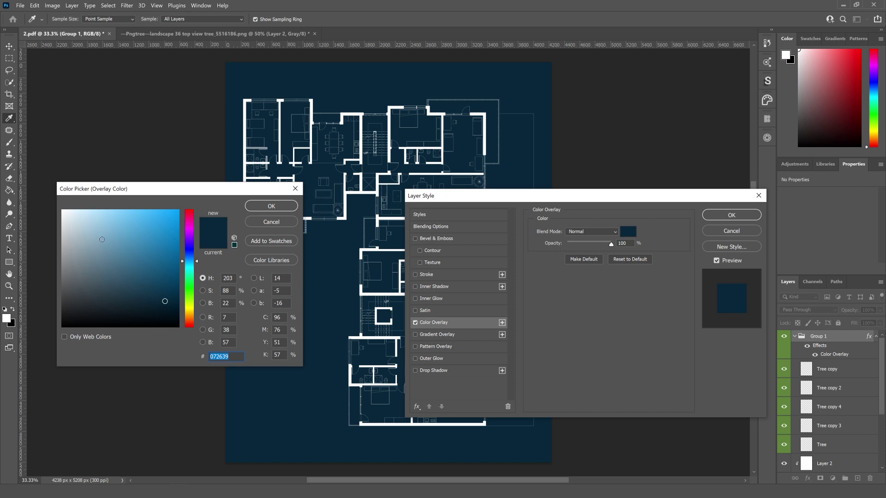
{"action": "left_click", "coordinate": [63, 211]}
{"action": "left_click", "coordinate": [270, 206]}
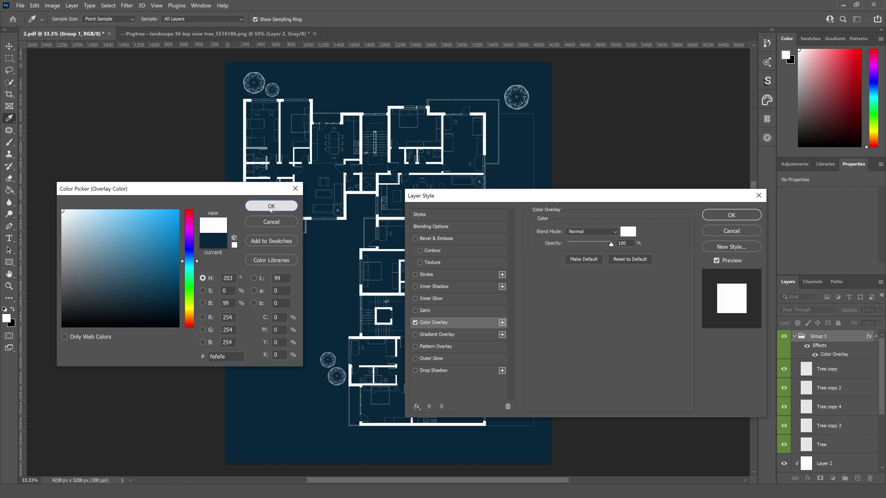
{"action": "left_click_drag", "start_coordinate": [604, 244], "coordinate": [601, 244]}
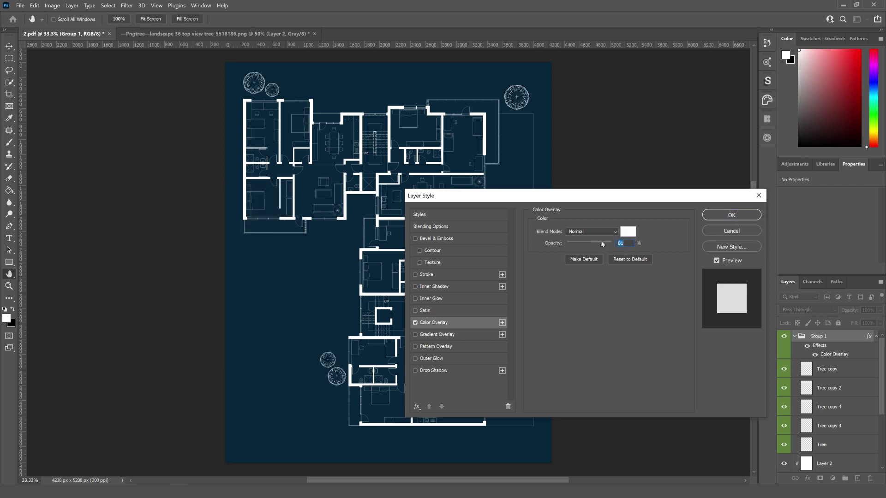
{"action": "left_click", "coordinate": [732, 216]}
{"action": "left_click", "coordinate": [732, 215]}
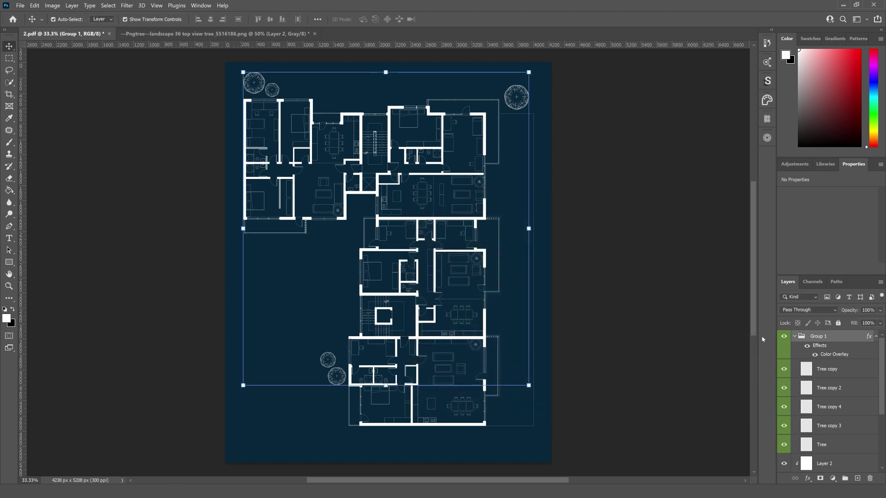
{"action": "left_click", "coordinate": [794, 336]}
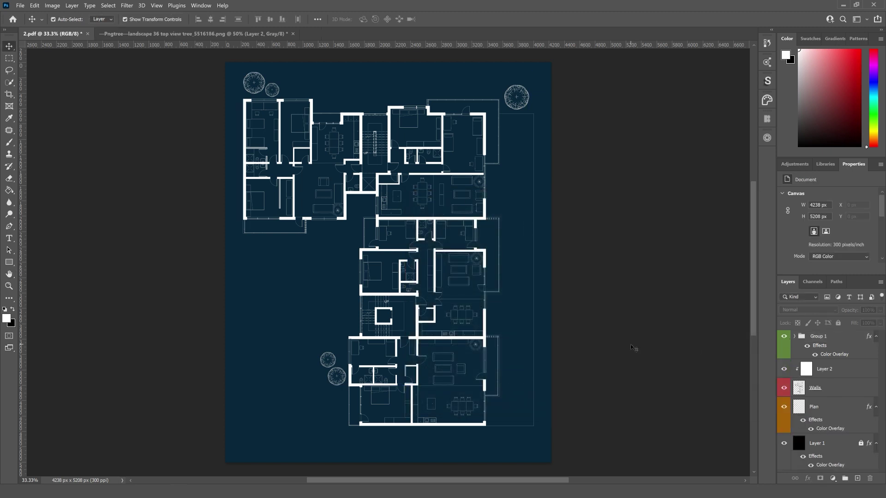